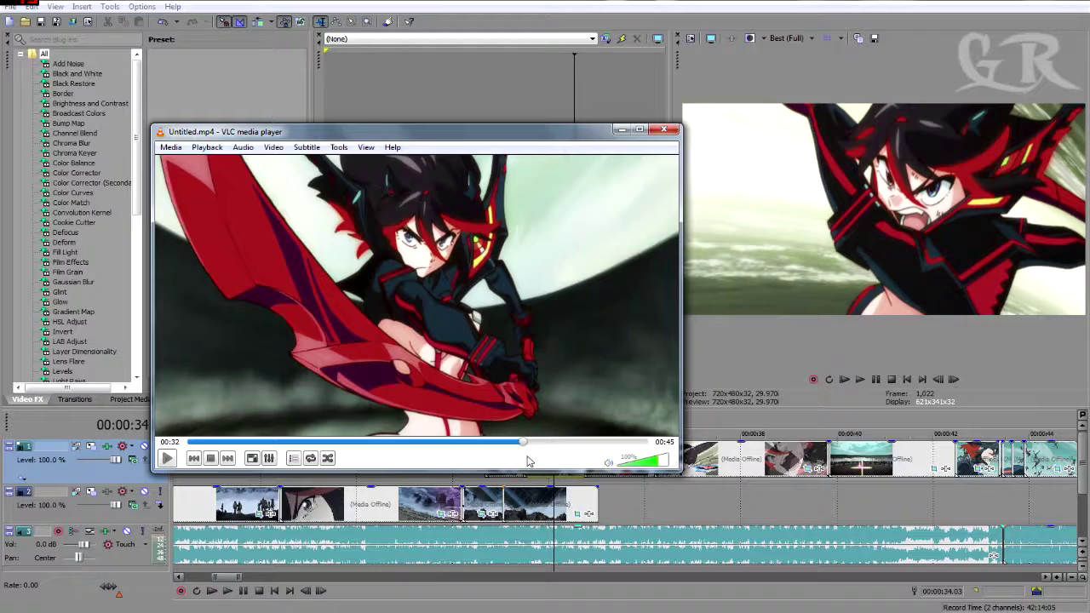
Play the rendered sample Untitled.mp4 through to about 0:44, pausing on the effect shots to examine their colours
{"action": "key", "text": "space"}
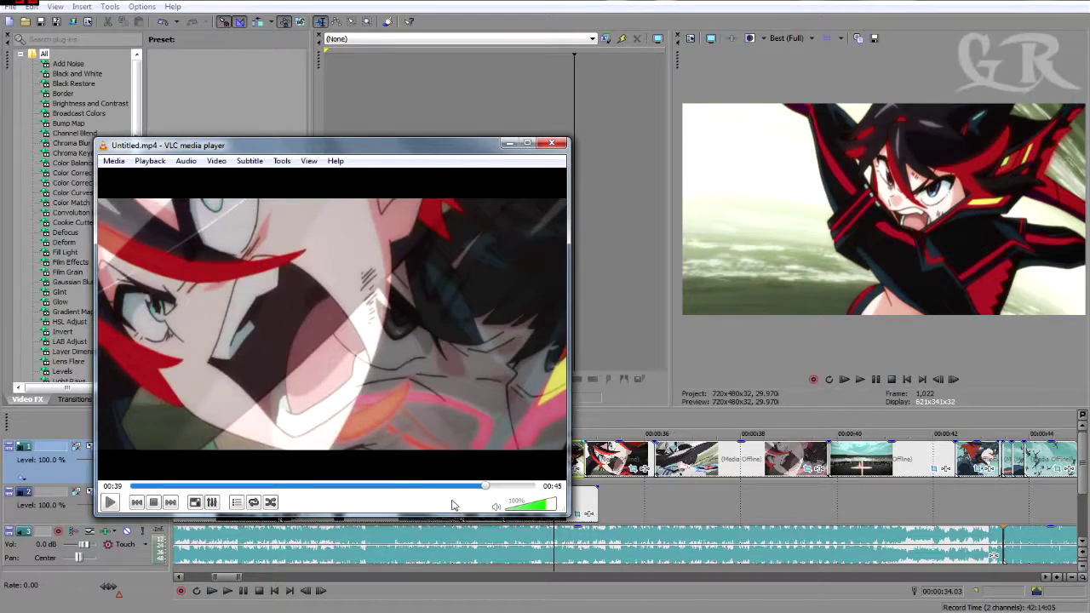
{"action": "key", "text": "space"}
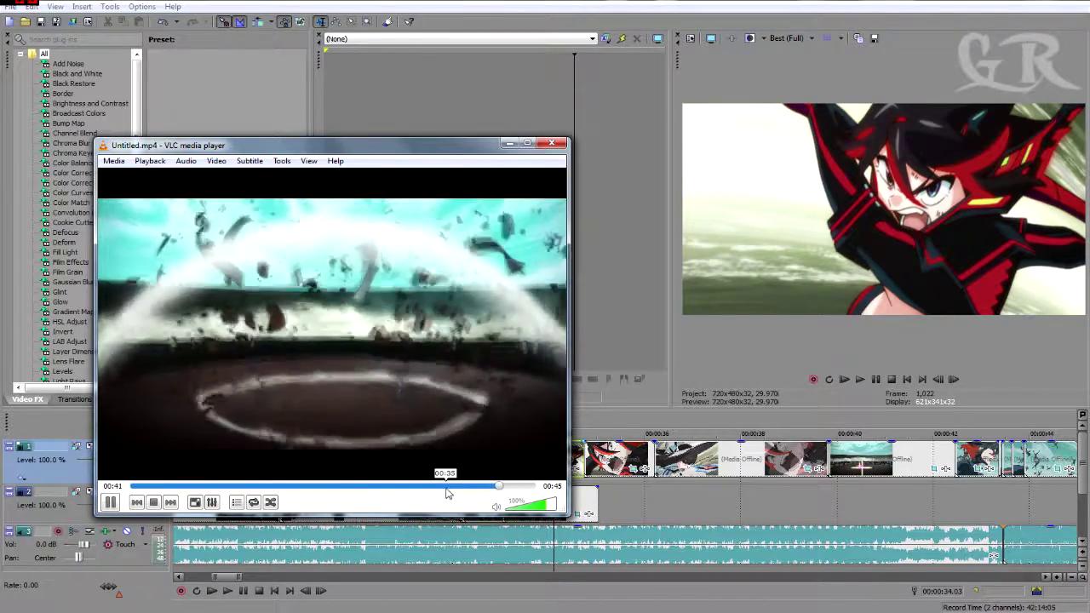
{"action": "key", "text": "space"}
{"action": "key", "text": "space"}
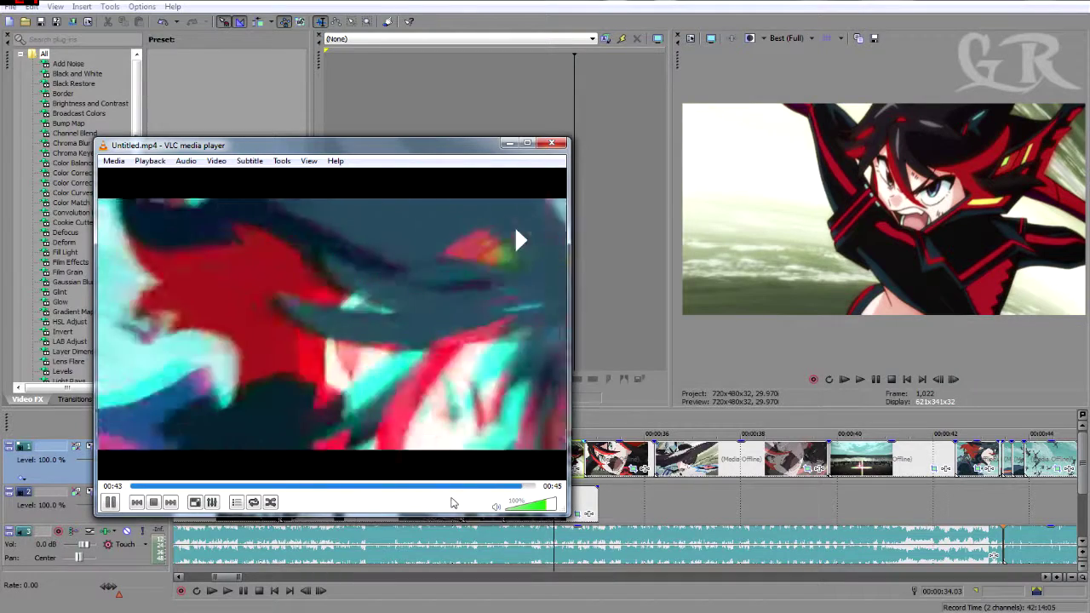
{"action": "key", "text": "space"}
{"action": "key", "text": "space"}
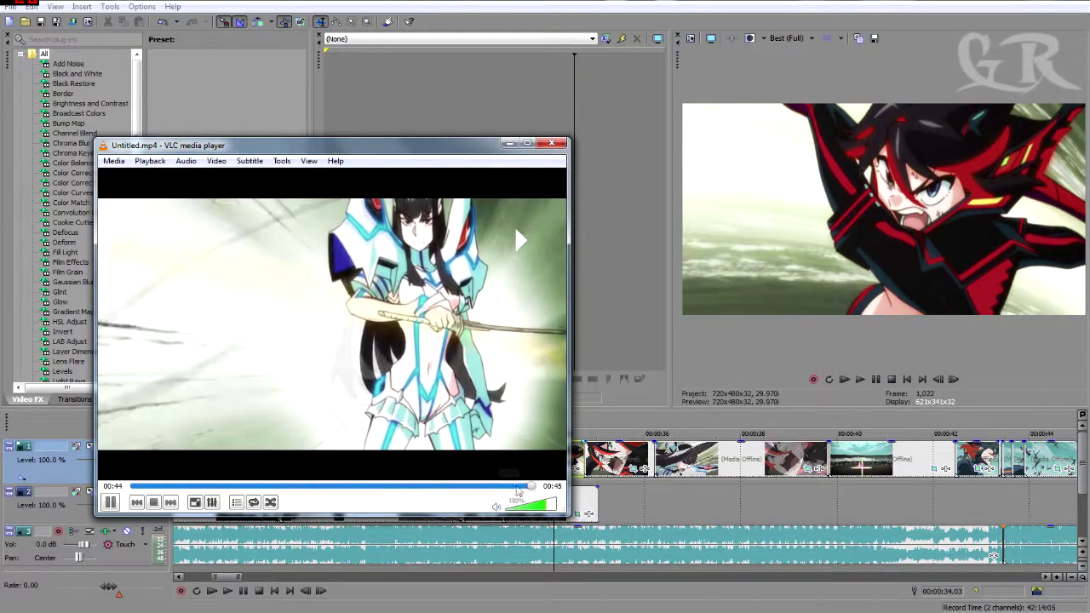
{"action": "key", "text": "space"}
Replay the sample's shots around 0:42 to 0:43 several times, and jump back to about 0:20 to compare an earlier scene
{"action": "left_click", "coordinate": [521, 486]}
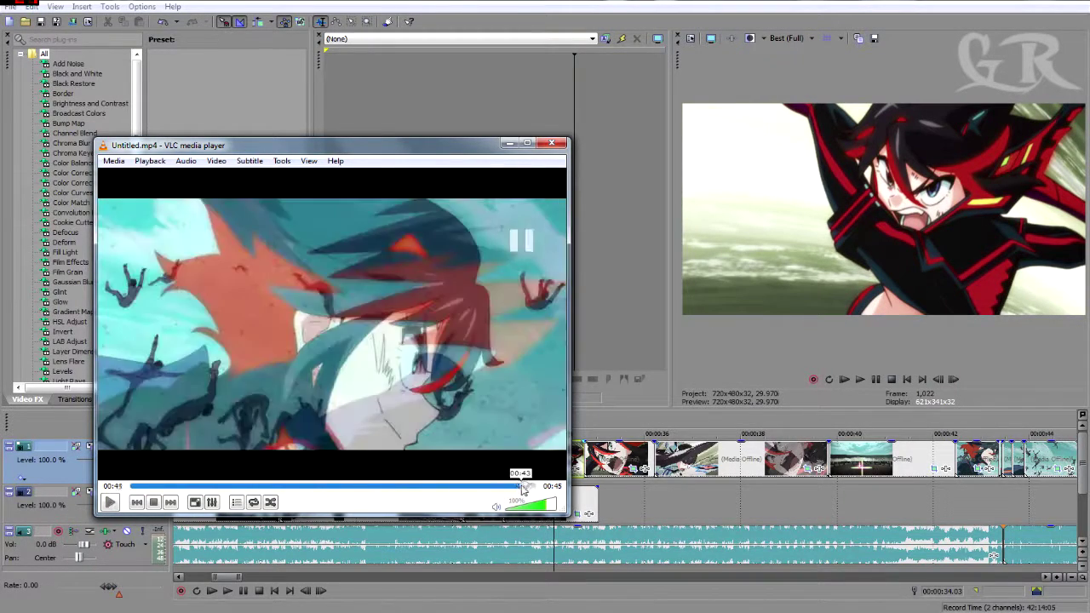
{"action": "left_click", "coordinate": [520, 486]}
{"action": "key", "text": "space"}
{"action": "key", "text": "space"}
{"action": "left_click", "coordinate": [517, 486]}
{"action": "key", "text": "space"}
{"action": "key", "text": "e"}
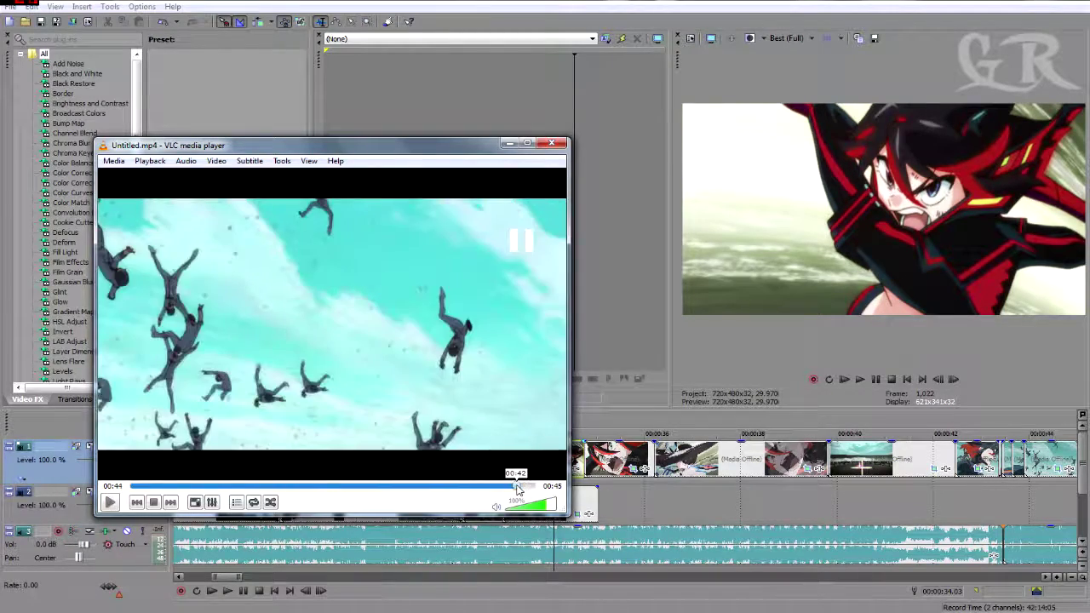
{"action": "key", "text": "space"}
{"action": "key", "text": "space"}
{"action": "left_click", "coordinate": [517, 486]}
{"action": "key", "text": "space"}
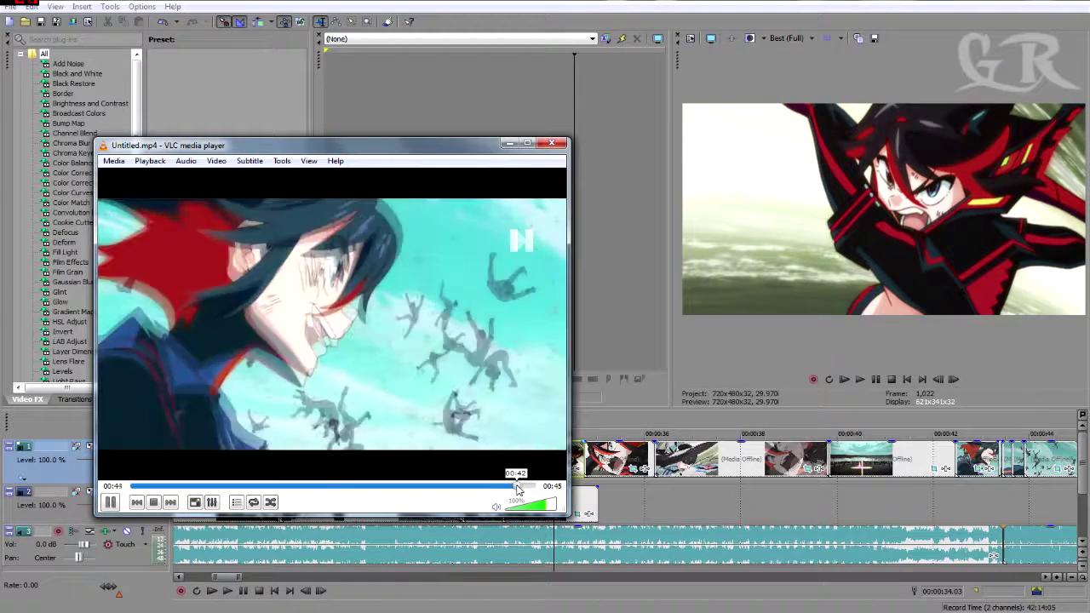
{"action": "key", "text": "space"}
{"action": "key", "text": "space"}
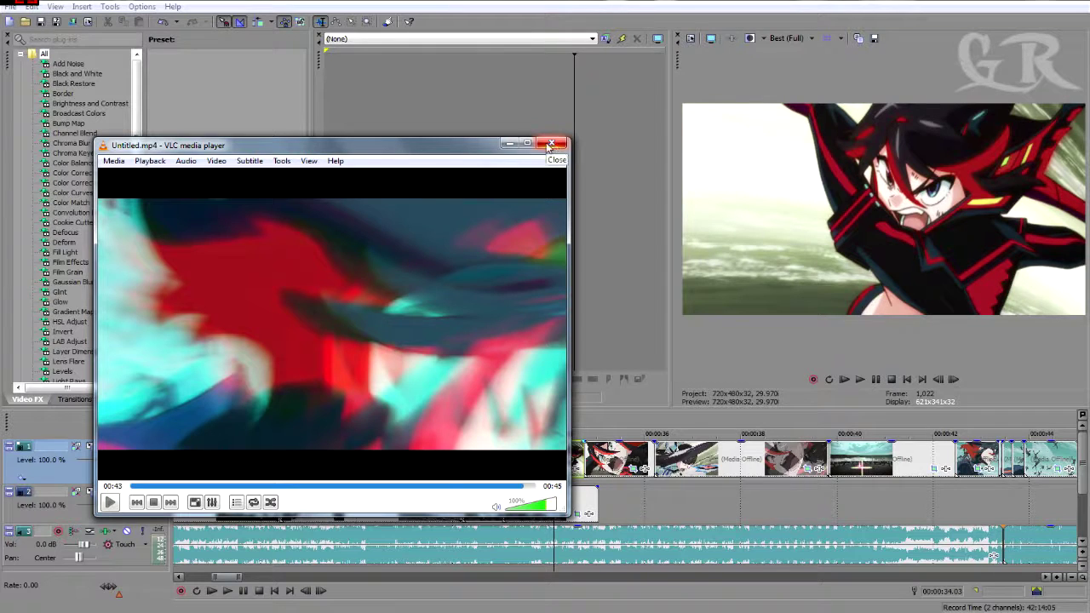
{"action": "left_click", "coordinate": [306, 487]}
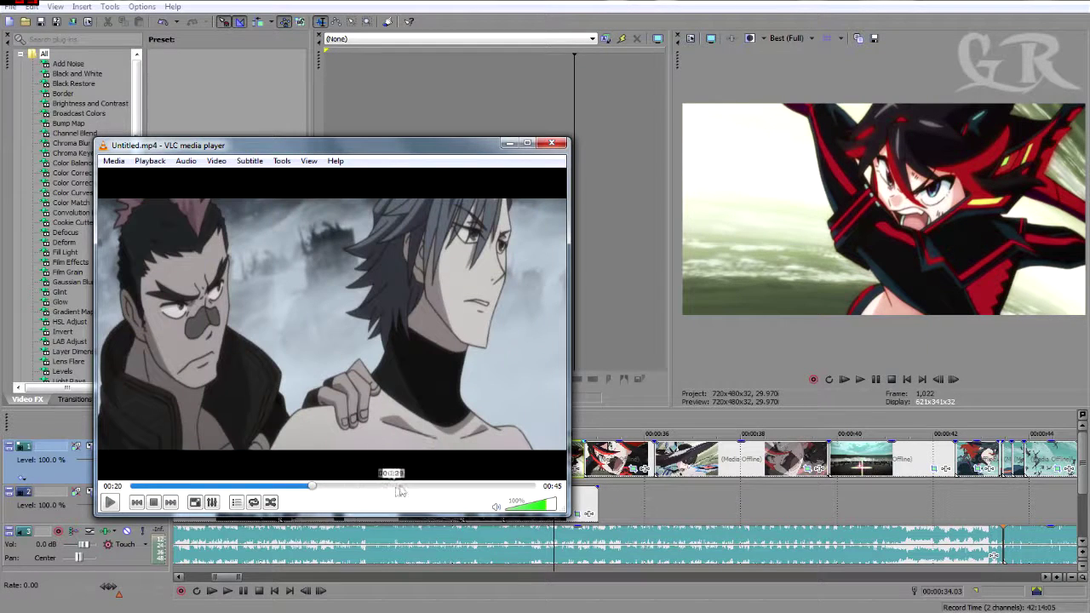
{"action": "left_click", "coordinate": [458, 487]}
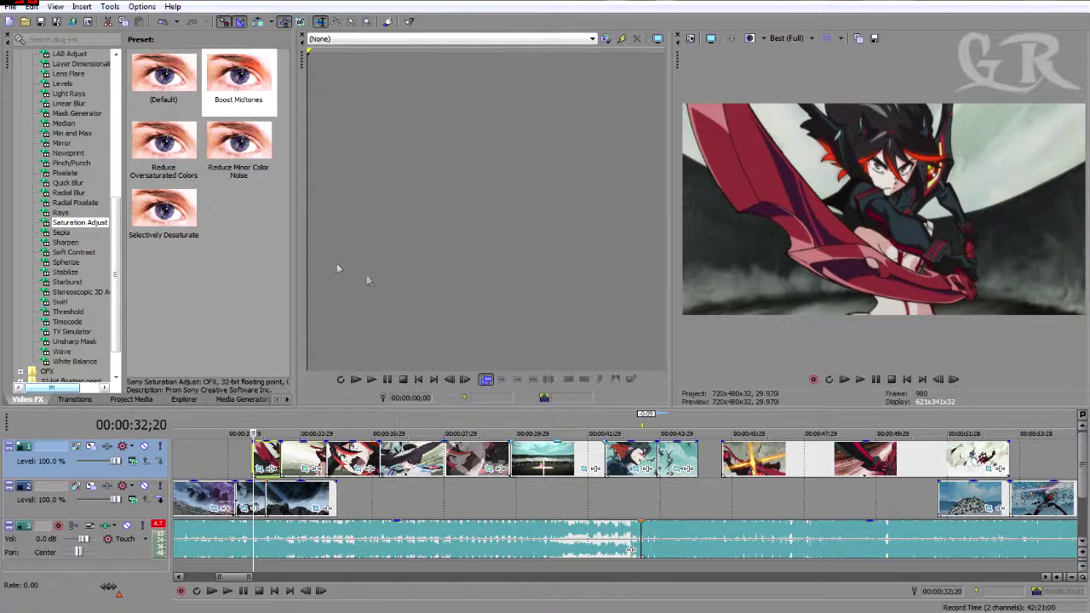
Apply the Saturation Adjust effect with the Boost Midtones preset to video track 1
{"action": "left_click", "coordinate": [75, 253]}
{"action": "left_click", "coordinate": [81, 222]}
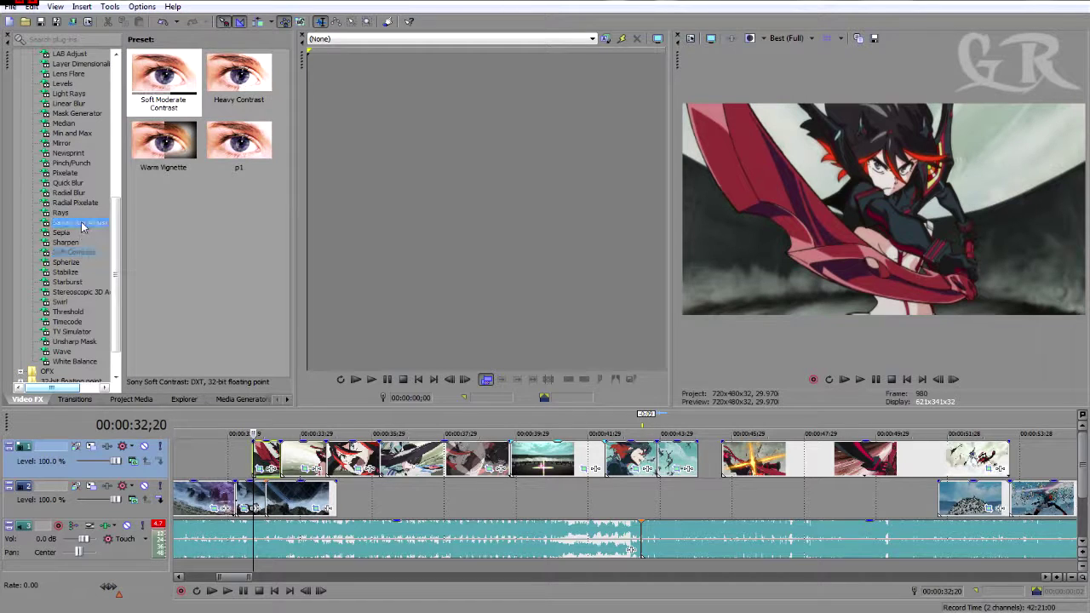
{"action": "left_click", "coordinate": [234, 132]}
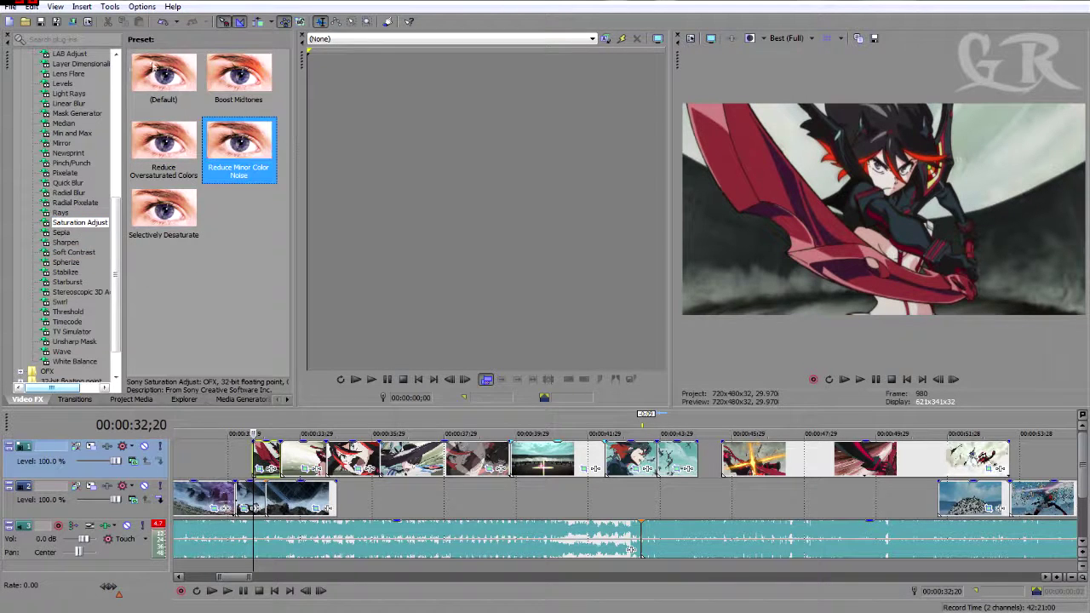
{"action": "left_click", "coordinate": [166, 79]}
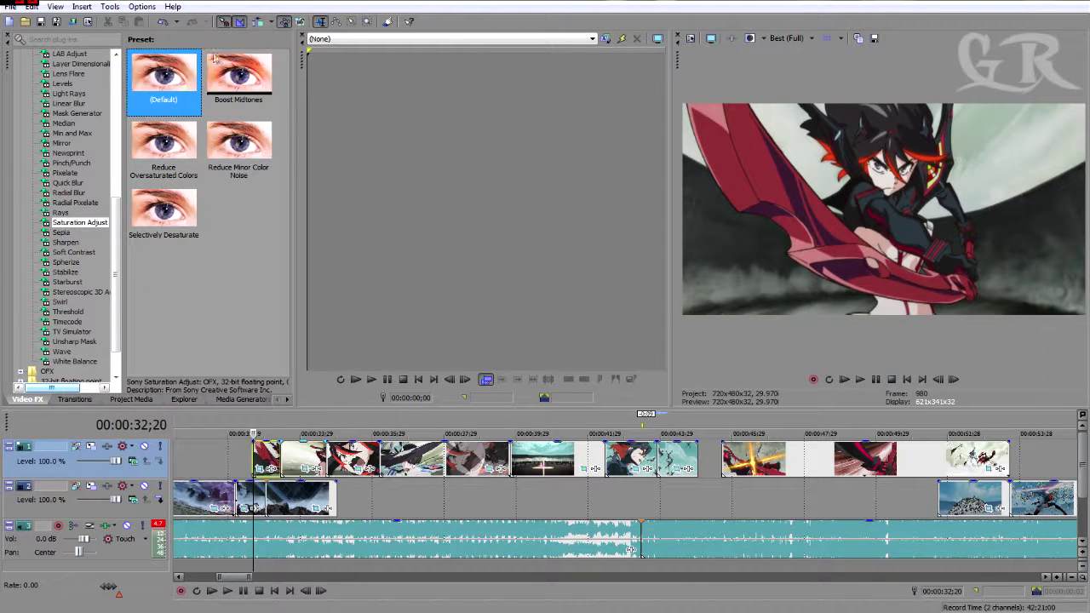
{"action": "left_click_drag", "start_coordinate": [247, 76], "coordinate": [151, 475]}
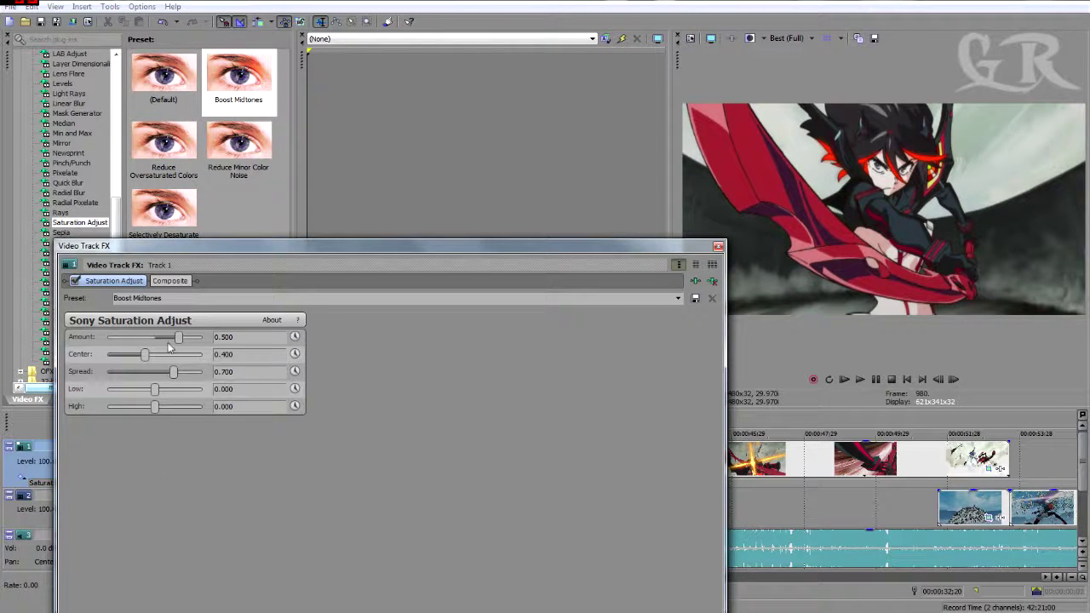
Set Amount, Center, Spread, Low and High of track 1's Saturation Adjust to 1.000 and close the effect settings
{"action": "left_click_drag", "start_coordinate": [179, 338], "coordinate": [272, 351]}
{"action": "left_click_drag", "start_coordinate": [154, 406], "coordinate": [258, 429]}
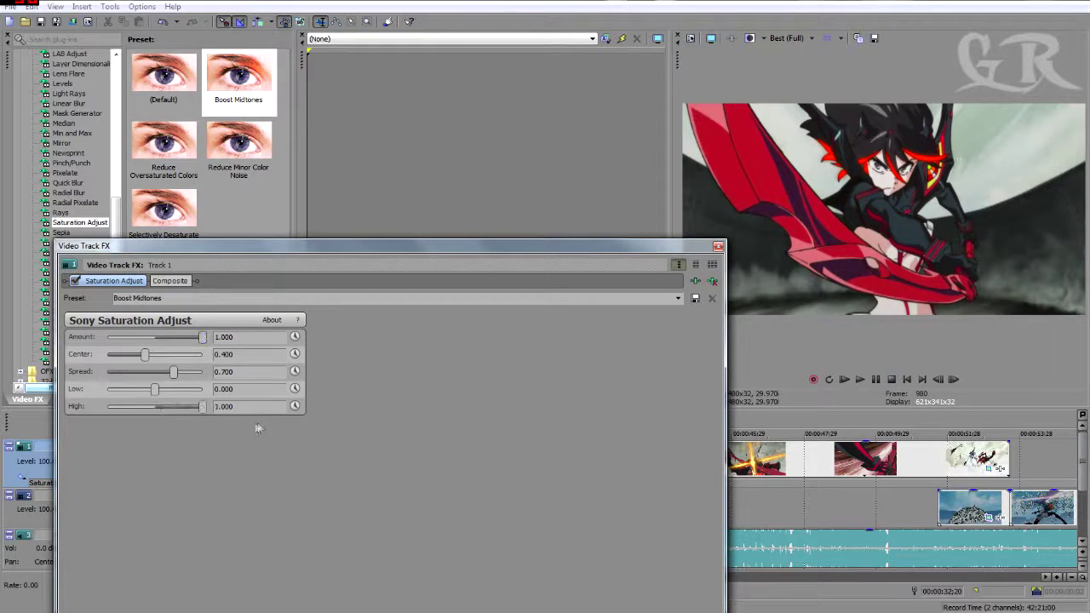
{"action": "left_click_drag", "start_coordinate": [154, 389], "coordinate": [212, 375]}
{"action": "left_click_drag", "start_coordinate": [143, 356], "coordinate": [203, 356]}
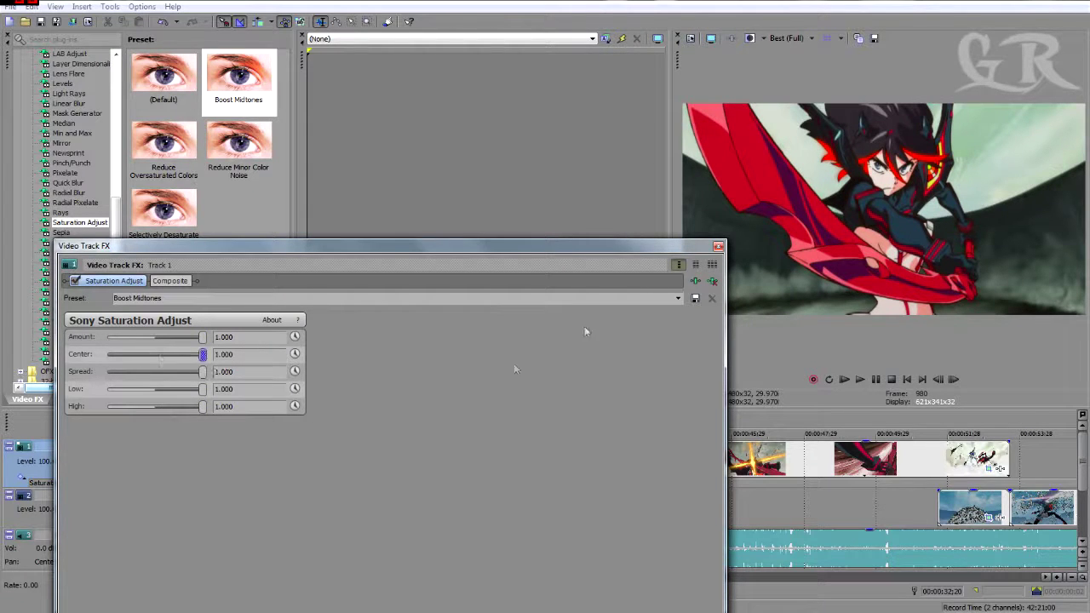
{"action": "left_click", "coordinate": [718, 247]}
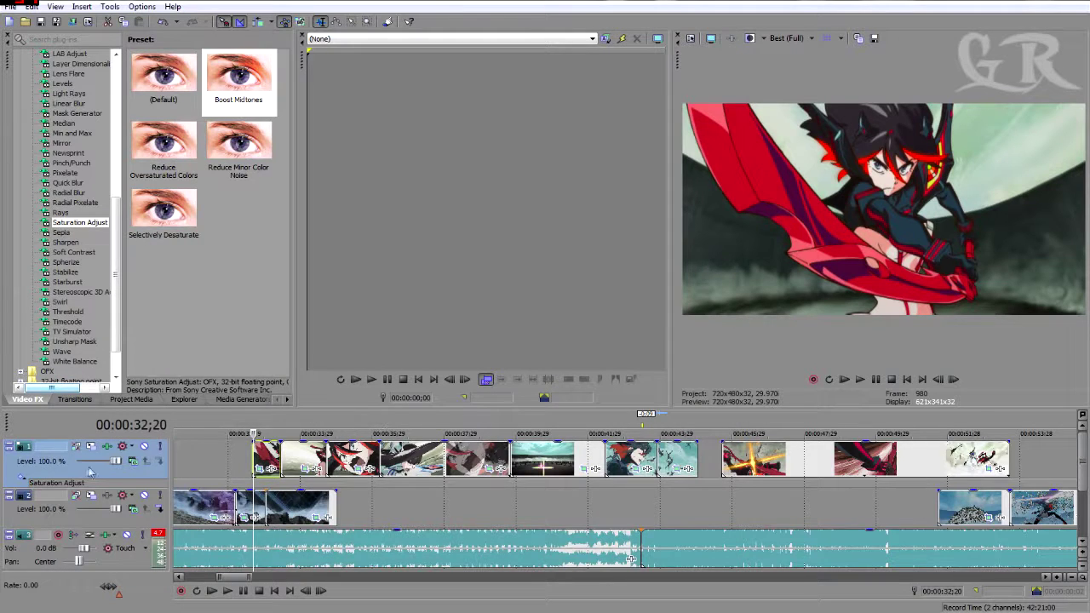
Collapse and re-expand the effect list under track 1 and reopen its Saturation Adjust settings
{"action": "left_click", "coordinate": [21, 476]}
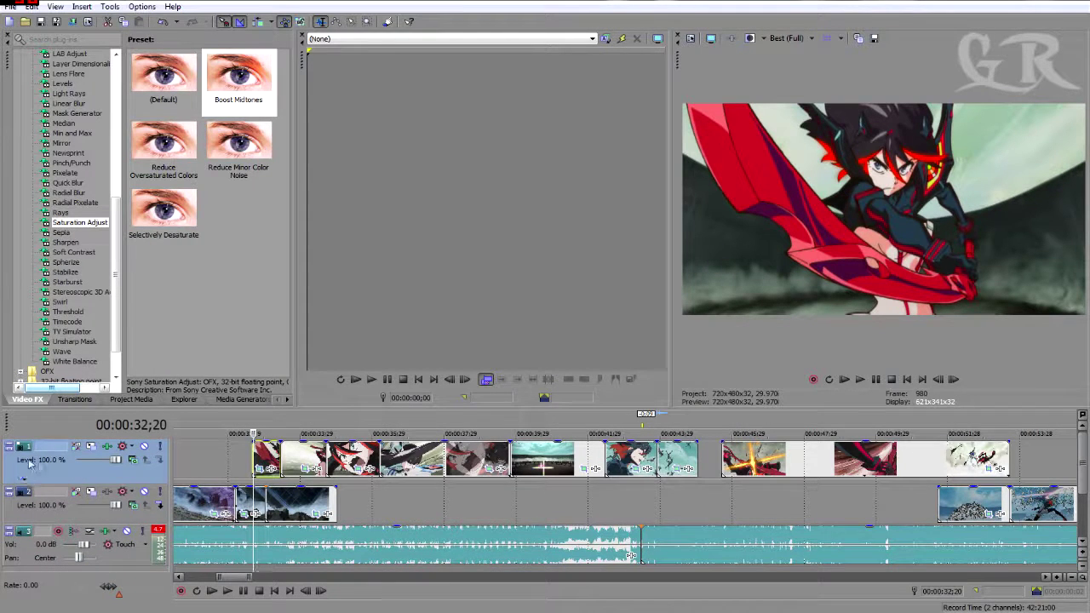
{"action": "left_click", "coordinate": [251, 85]}
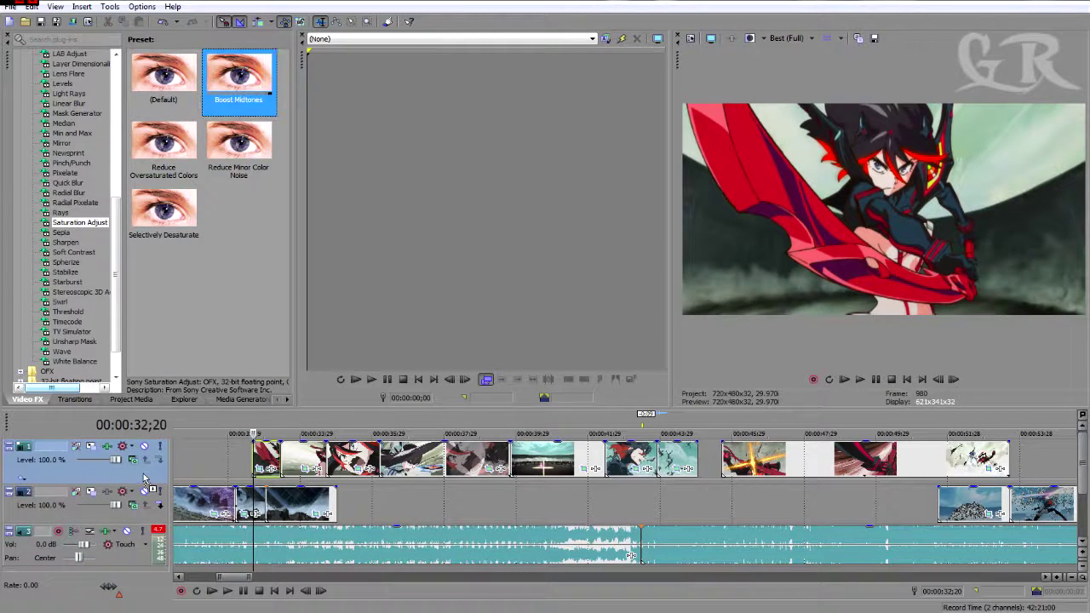
{"action": "left_click", "coordinate": [22, 481]}
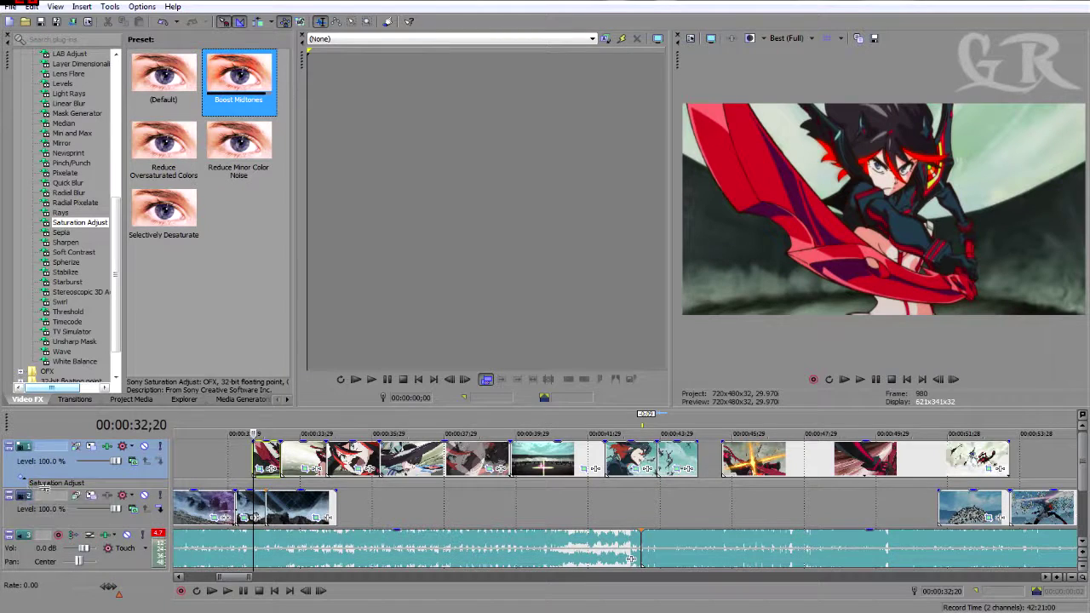
{"action": "double_click", "coordinate": [49, 485]}
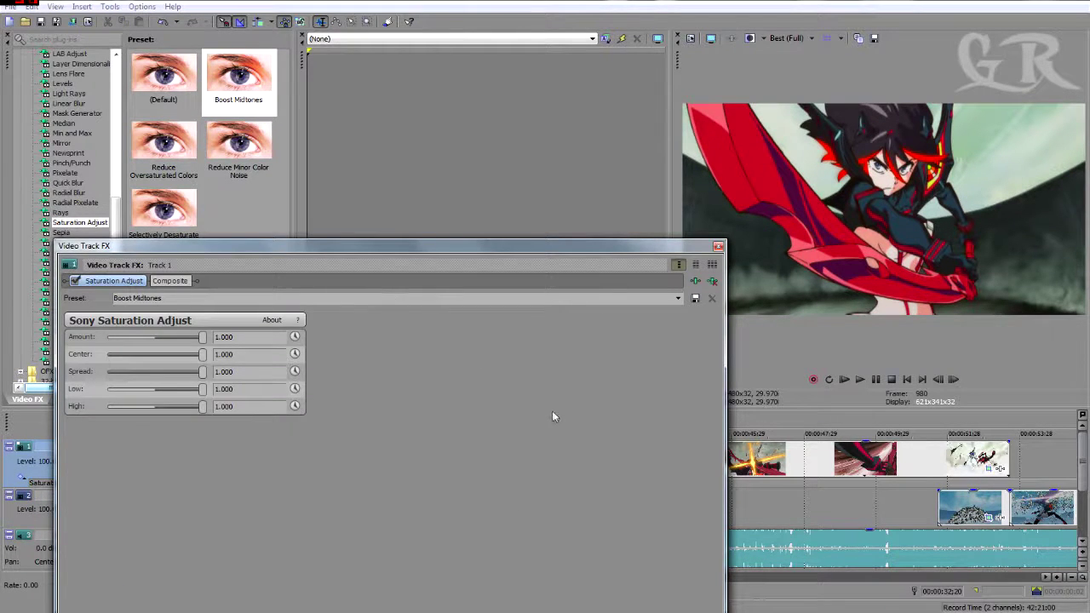
Switch Saturation Adjust off and on repeatedly to compare the picture, leaving the effect disabled
{"action": "left_click", "coordinate": [74, 282]}
{"action": "left_click", "coordinate": [75, 282]}
{"action": "left_click", "coordinate": [75, 282]}
{"action": "left_click", "coordinate": [75, 282]}
{"action": "left_click", "coordinate": [75, 282]}
{"action": "left_click", "coordinate": [74, 282]}
{"action": "left_click", "coordinate": [75, 282]}
{"action": "left_click", "coordinate": [75, 281]}
{"action": "left_click", "coordinate": [75, 282]}
{"action": "left_click", "coordinate": [75, 282]}
{"action": "left_click", "coordinate": [75, 281]}
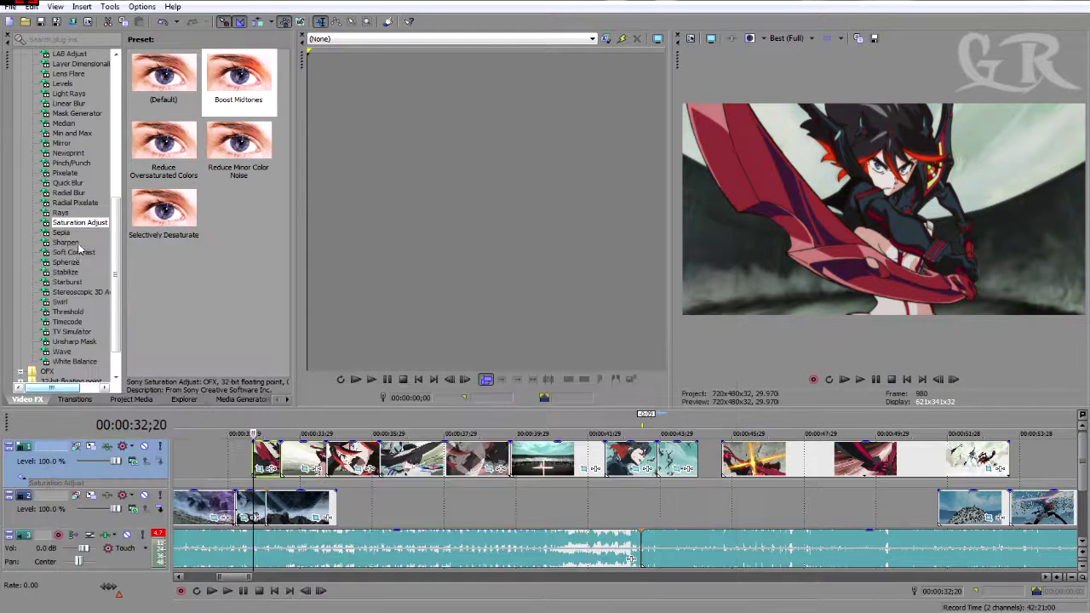
Add the Soft Contrast effect with the Soft Moderate Contrast preset to video track 1
{"action": "left_click", "coordinate": [73, 252]}
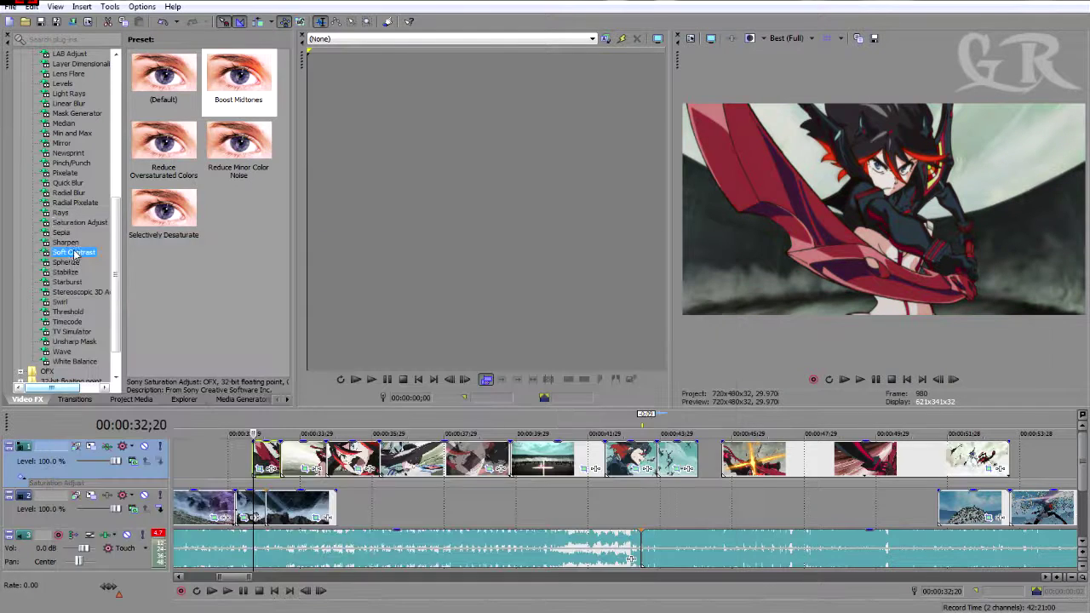
{"action": "left_click", "coordinate": [255, 147]}
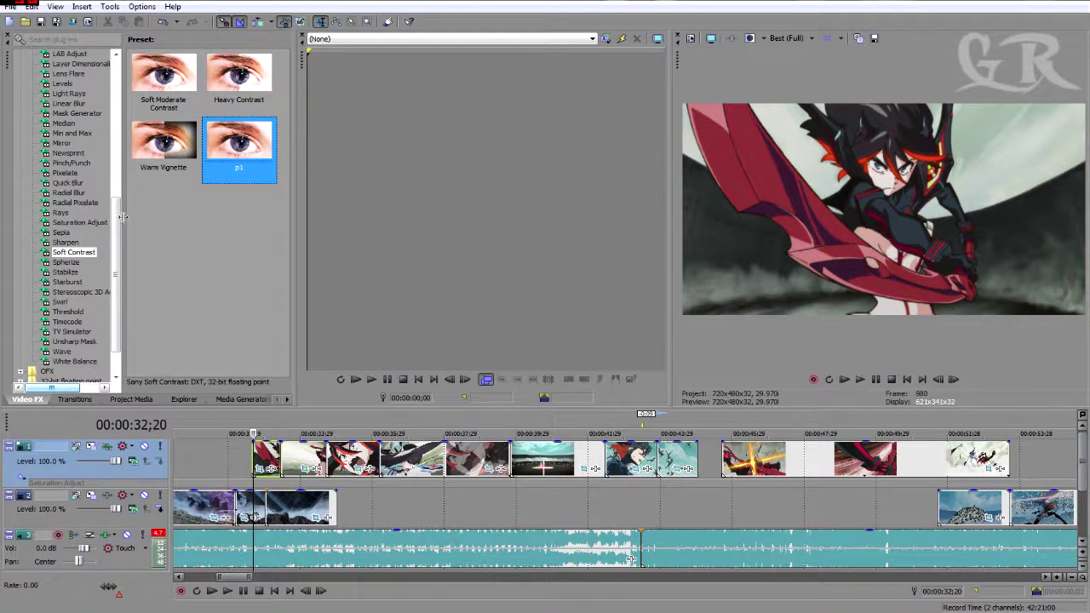
{"action": "left_click", "coordinate": [164, 75]}
{"action": "left_click_drag", "start_coordinate": [163, 75], "coordinate": [142, 474]}
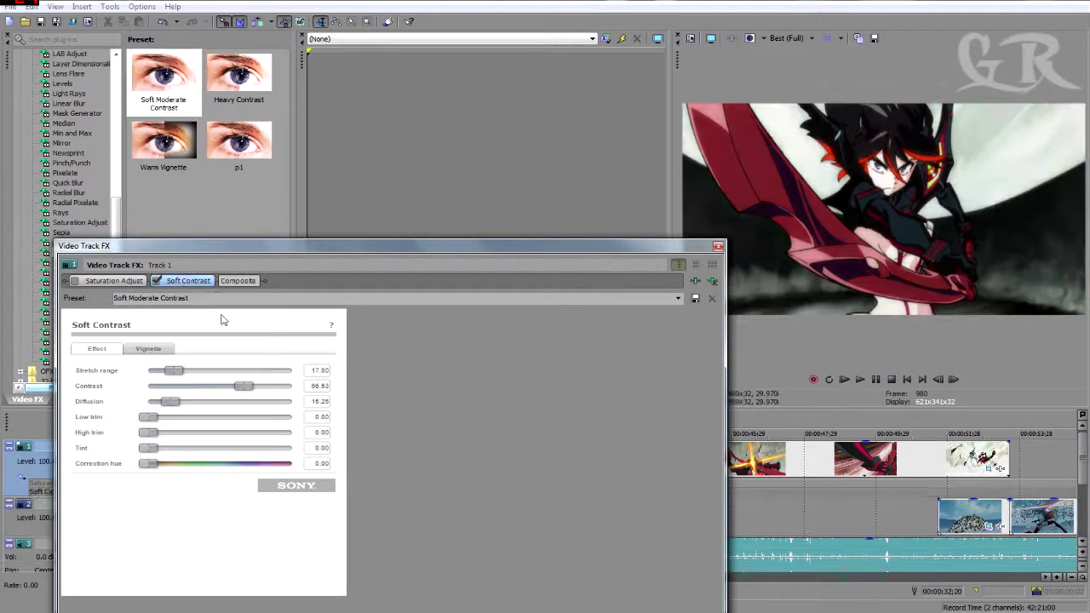
Re-enable Saturation Adjust on track 1 and adjust Soft Contrast to a Stretch range of about 63.95 and a Contrast of about 60.64
{"action": "left_click_drag", "start_coordinate": [260, 250], "coordinate": [270, 248]}
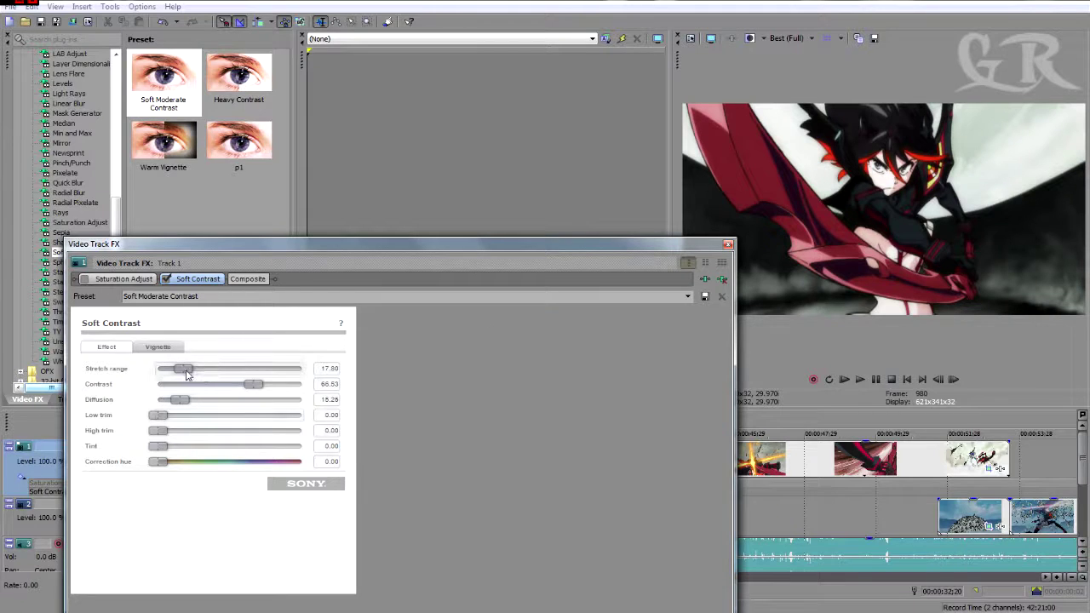
{"action": "left_click_drag", "start_coordinate": [186, 371], "coordinate": [237, 375]}
{"action": "left_click", "coordinate": [85, 282]}
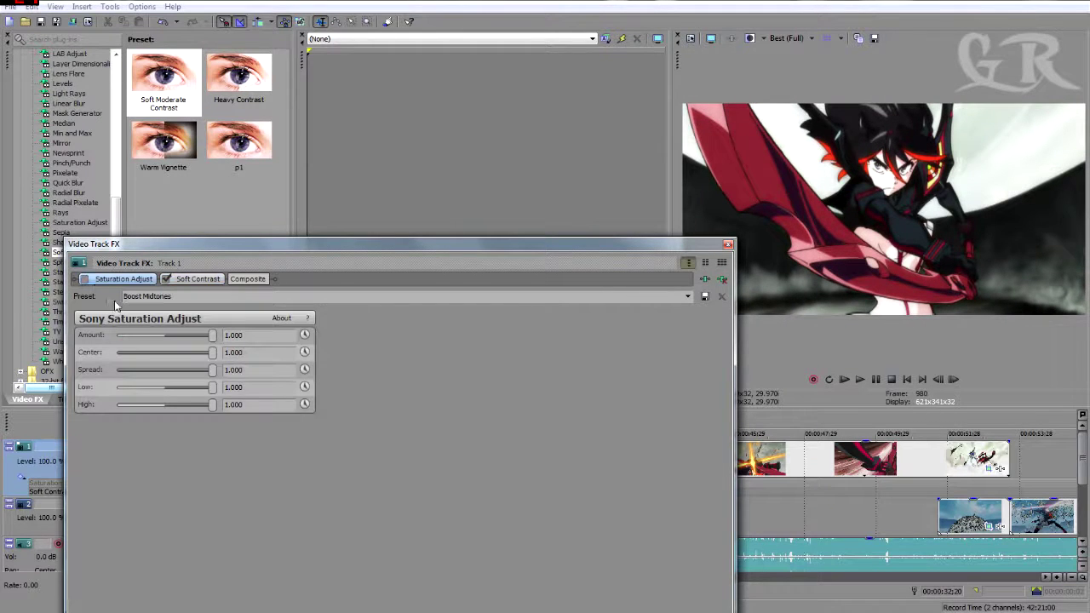
{"action": "left_click", "coordinate": [194, 281]}
{"action": "left_click_drag", "start_coordinate": [247, 372], "coordinate": [373, 389]}
{"action": "left_click_drag", "start_coordinate": [301, 384], "coordinate": [253, 392]}
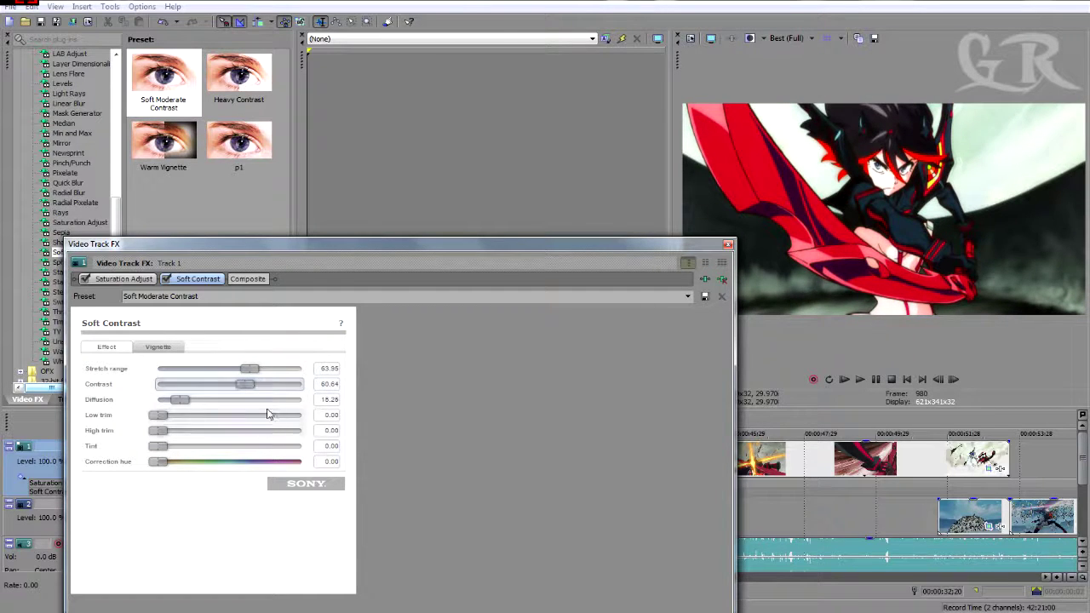
Set both the Contrast and the Stretch range of Soft Contrast to 50
{"action": "type", "text": "50"}
{"action": "key", "text": "Return"}
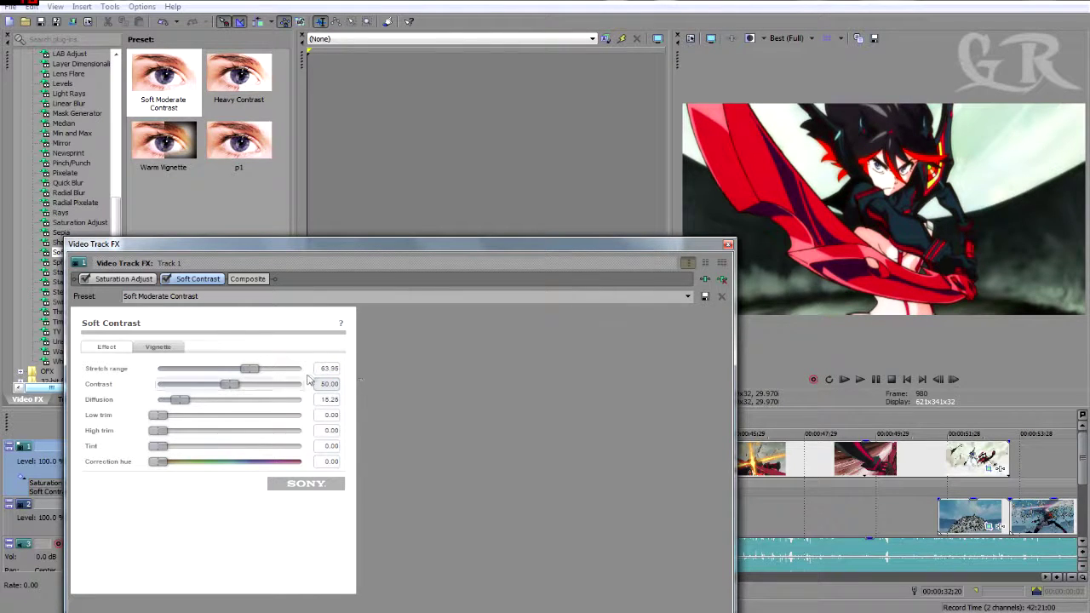
{"action": "left_click", "coordinate": [322, 367]}
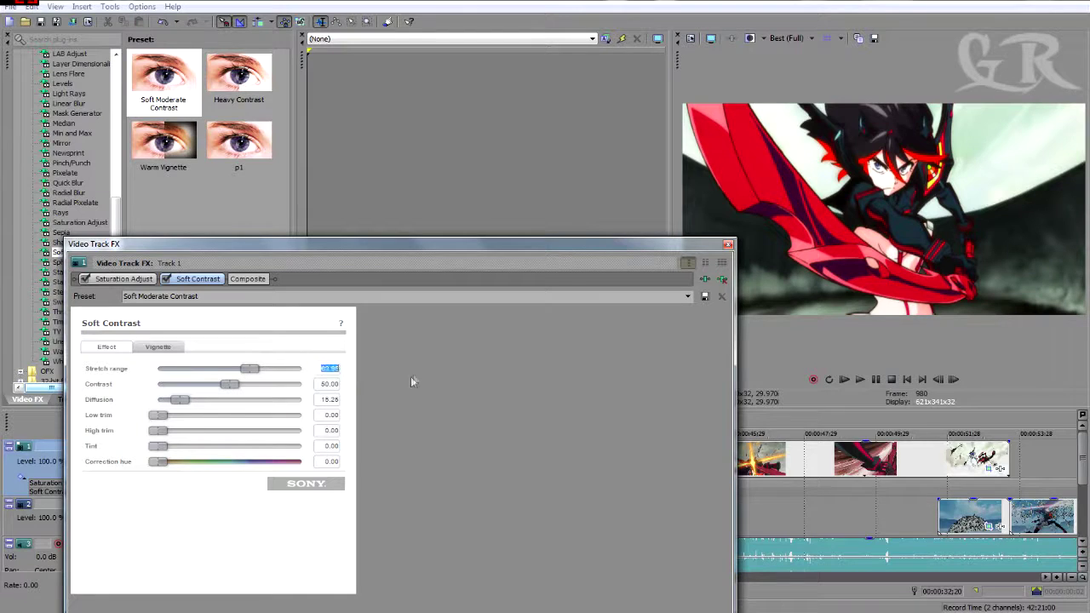
{"action": "type", "text": "50"}
{"action": "key", "text": "Return"}
Compare the picture with Soft Contrast off and on, leave it enabled, and play back the timeline with both effects
{"action": "left_click", "coordinate": [166, 279]}
{"action": "left_click", "coordinate": [167, 280]}
{"action": "left_click", "coordinate": [167, 279]}
{"action": "left_click", "coordinate": [167, 280]}
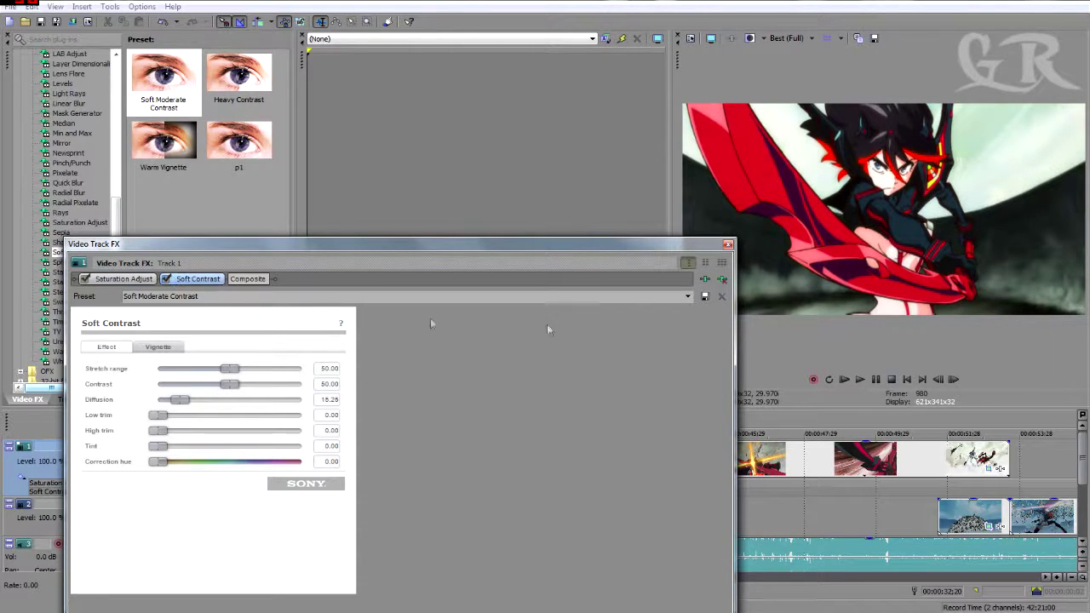
{"action": "left_click", "coordinate": [728, 245]}
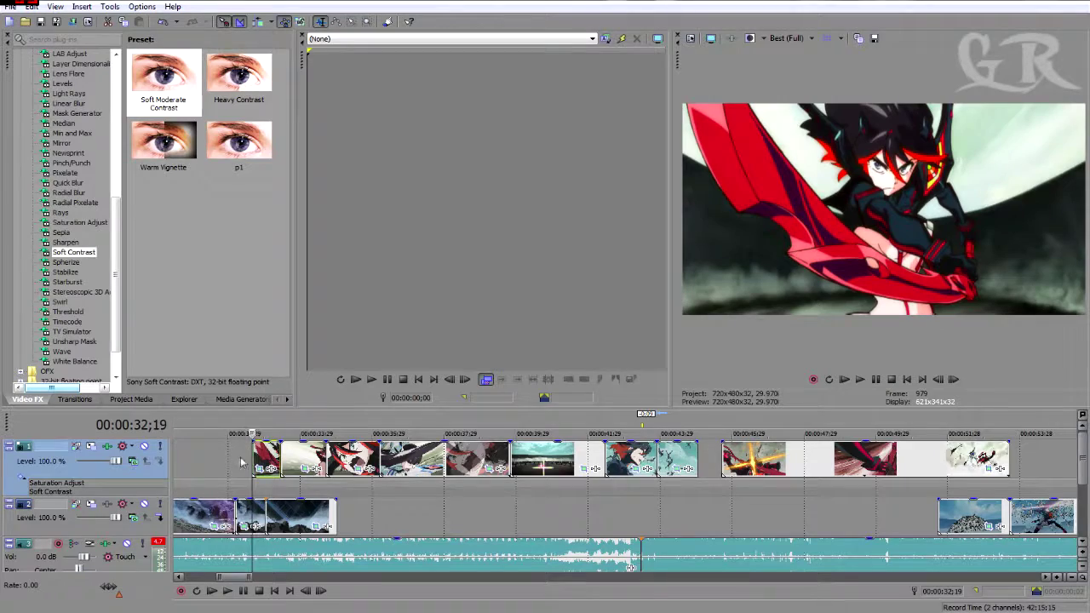
{"action": "key", "text": "space"}
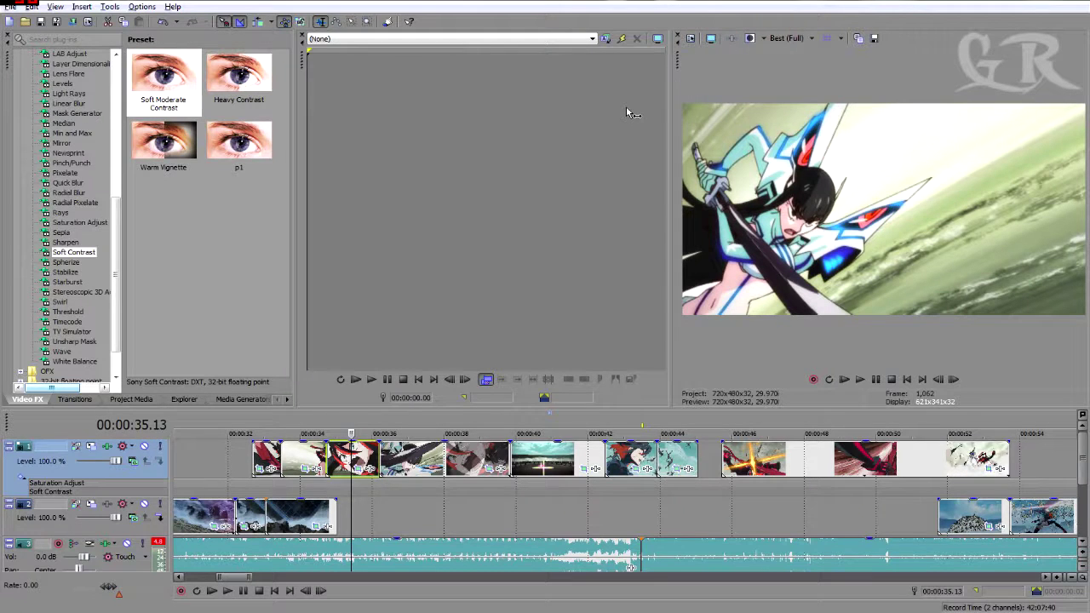
Set the project's stereoscopic 3D mode to Anaglyphic (red/cyan) and apply the project properties
{"action": "key", "text": "alt+Return"}
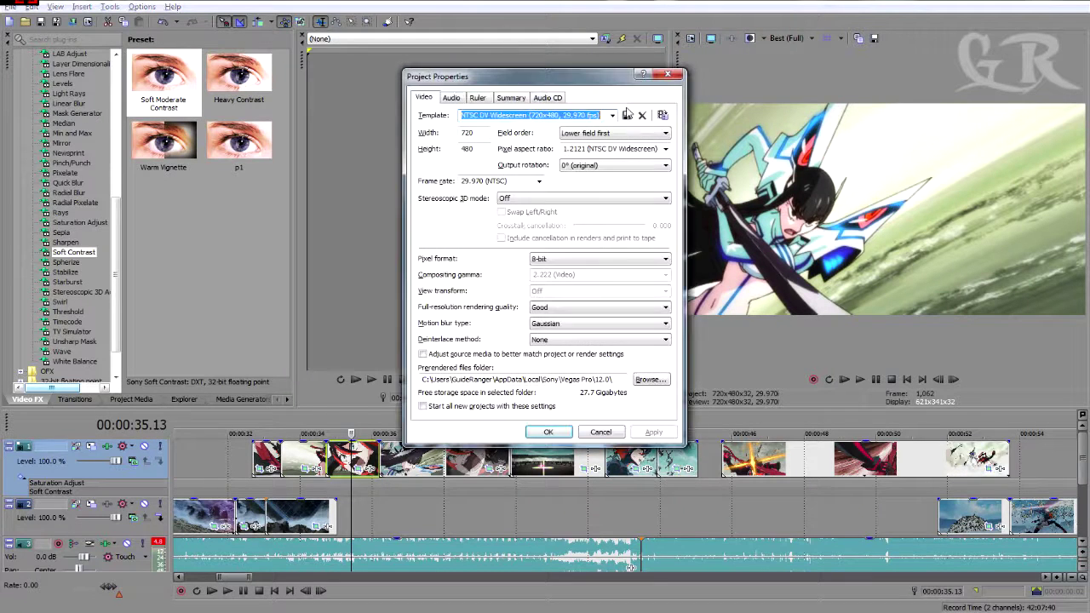
{"action": "left_click", "coordinate": [516, 198]}
{"action": "left_click", "coordinate": [549, 252]}
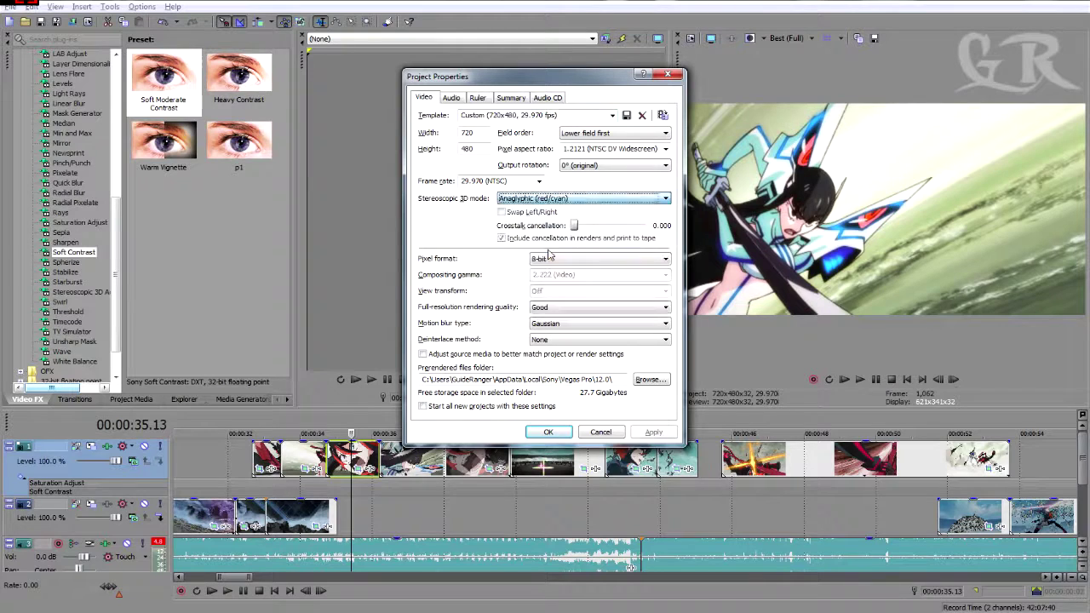
{"action": "left_click", "coordinate": [548, 433]}
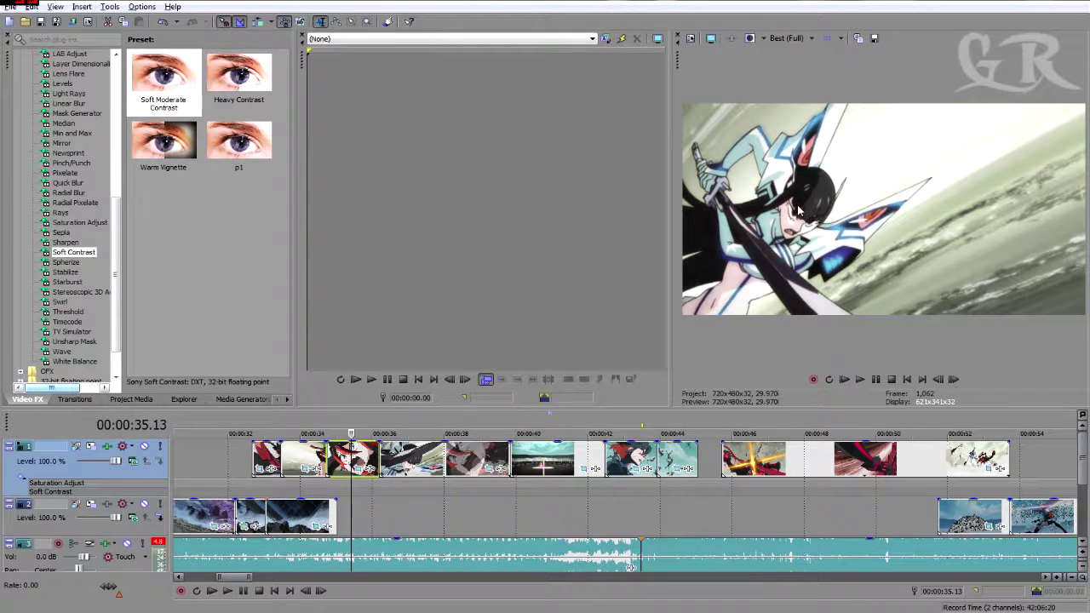
Add a second Saturation Adjust effect with the Boost Midtones preset to video track 1, after Soft Contrast
{"action": "left_click", "coordinate": [59, 253]}
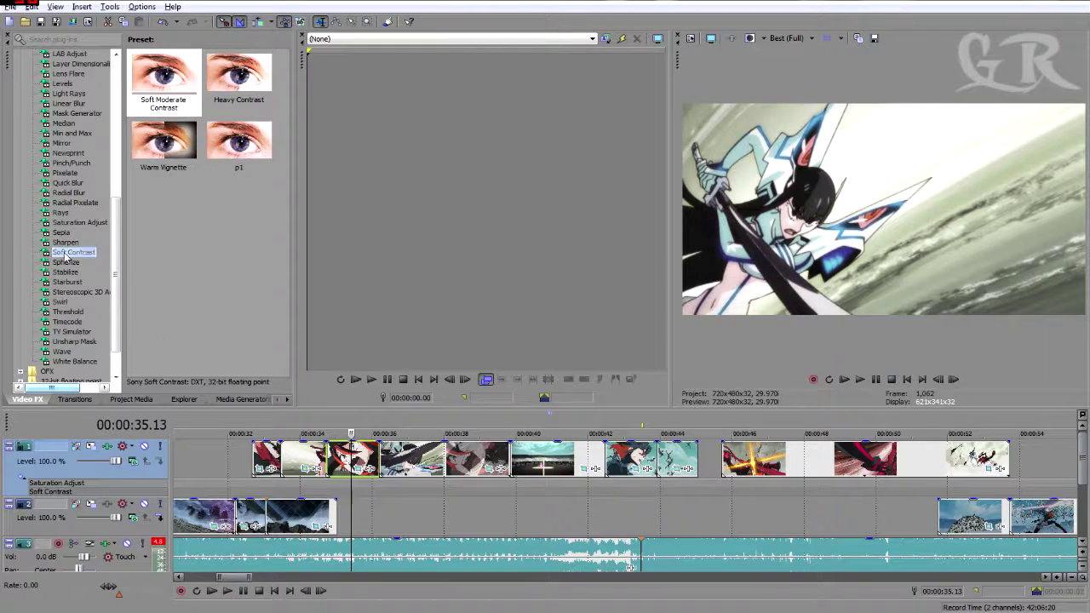
{"action": "left_click", "coordinate": [77, 224]}
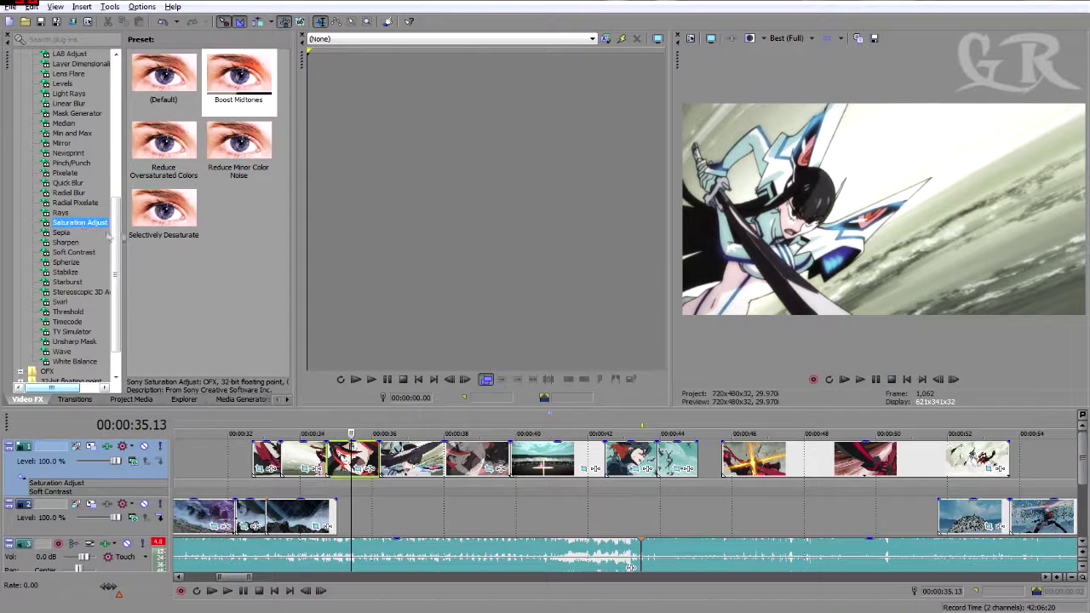
{"action": "left_click", "coordinate": [242, 84]}
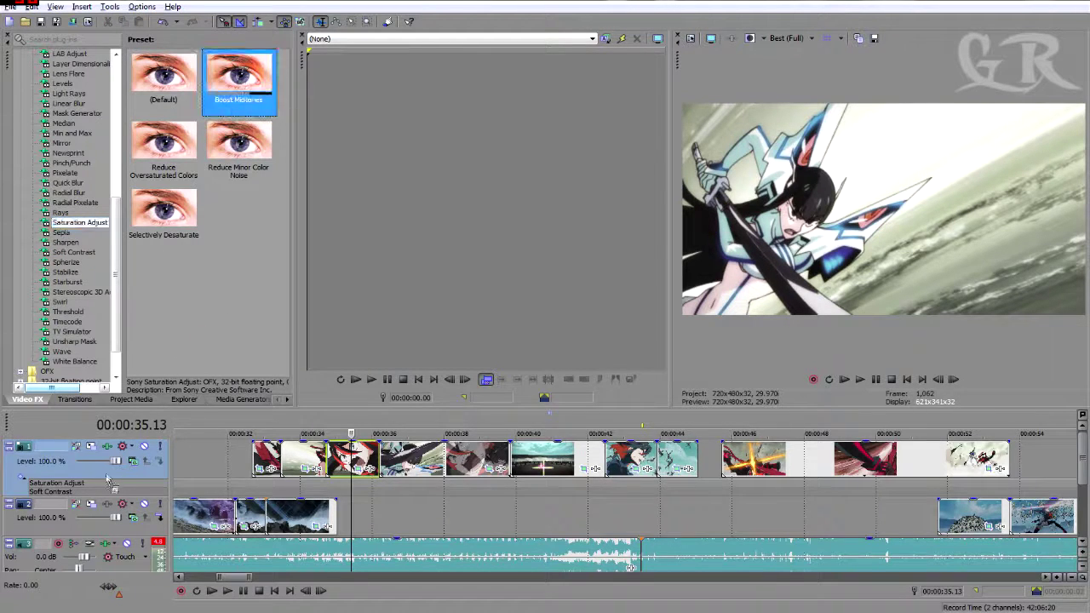
{"action": "left_click_drag", "start_coordinate": [108, 480], "coordinate": [96, 474]}
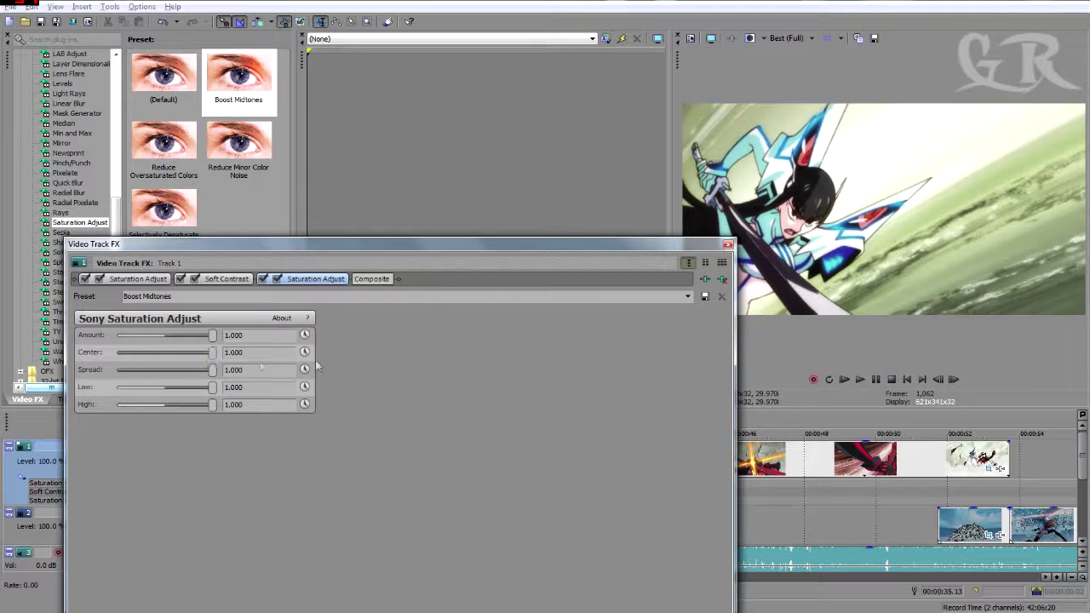
{"action": "left_click", "coordinate": [728, 244]}
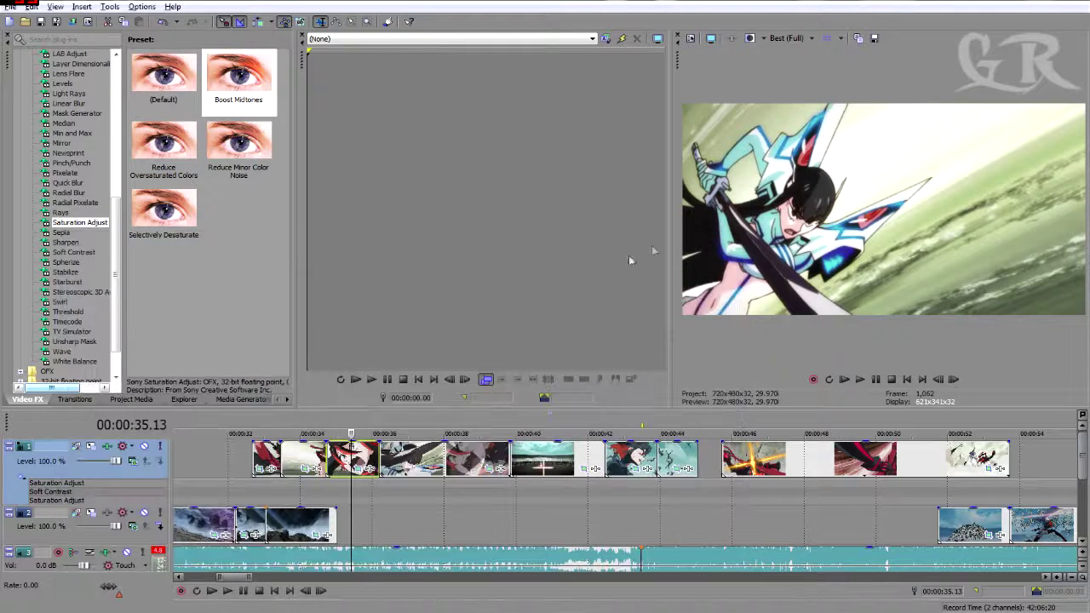
Review the effects listed on track 1 and the settings of its first Saturation Adjust, then close the track effects window
{"action": "left_click", "coordinate": [468, 460]}
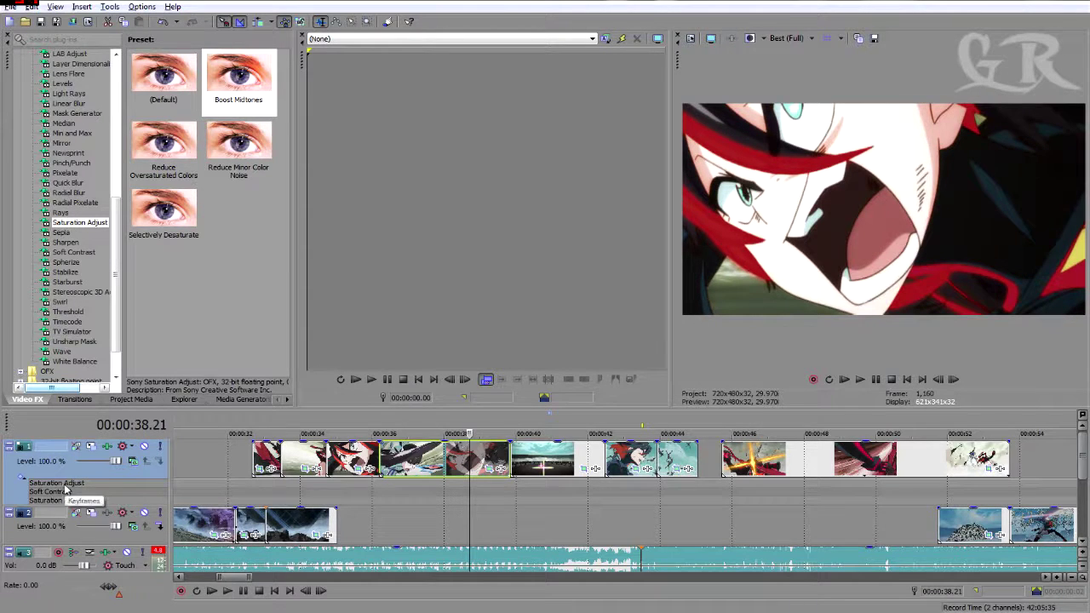
{"action": "left_click", "coordinate": [23, 481]}
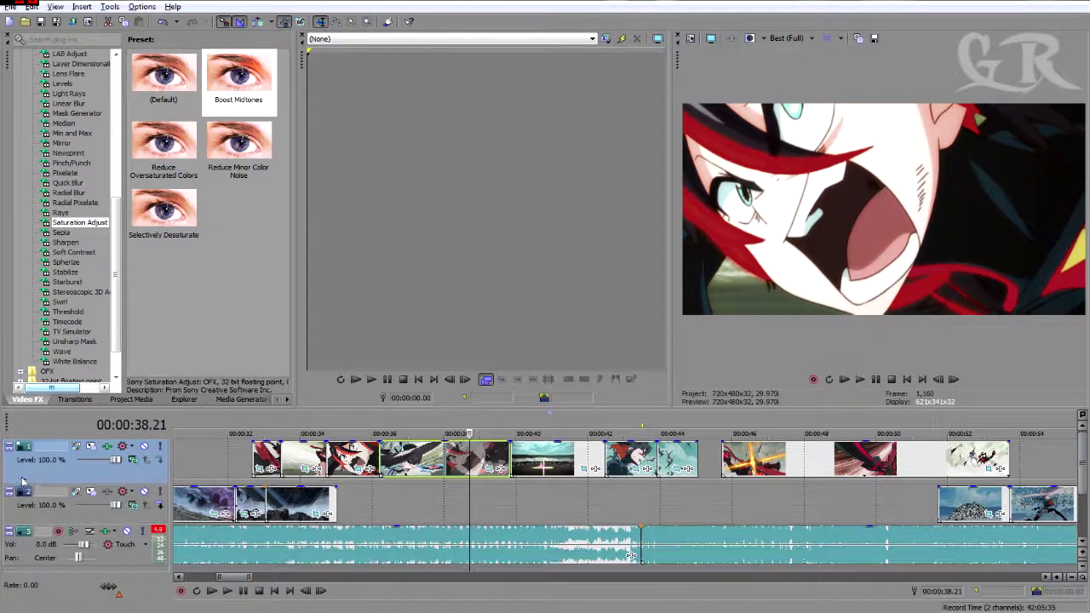
{"action": "left_click", "coordinate": [23, 481]}
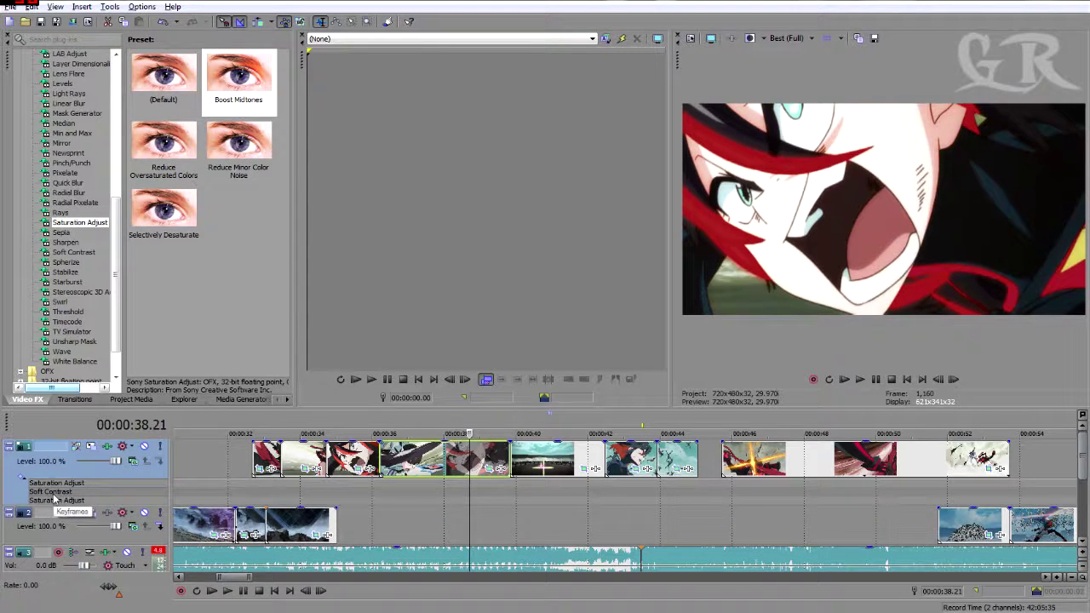
{"action": "double_click", "coordinate": [60, 485]}
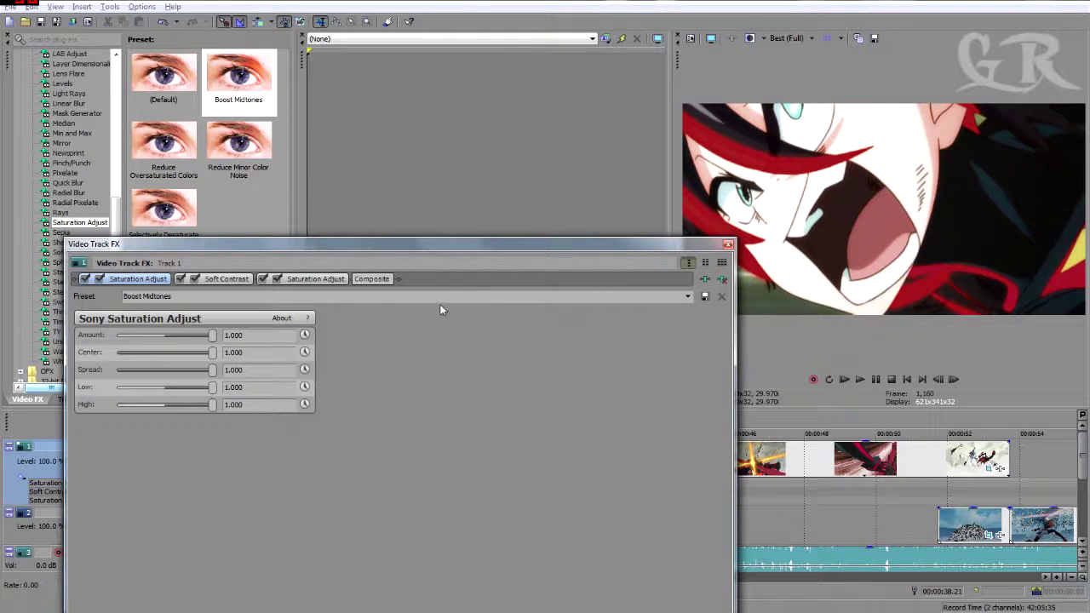
{"action": "left_click_drag", "start_coordinate": [341, 246], "coordinate": [477, 38]}
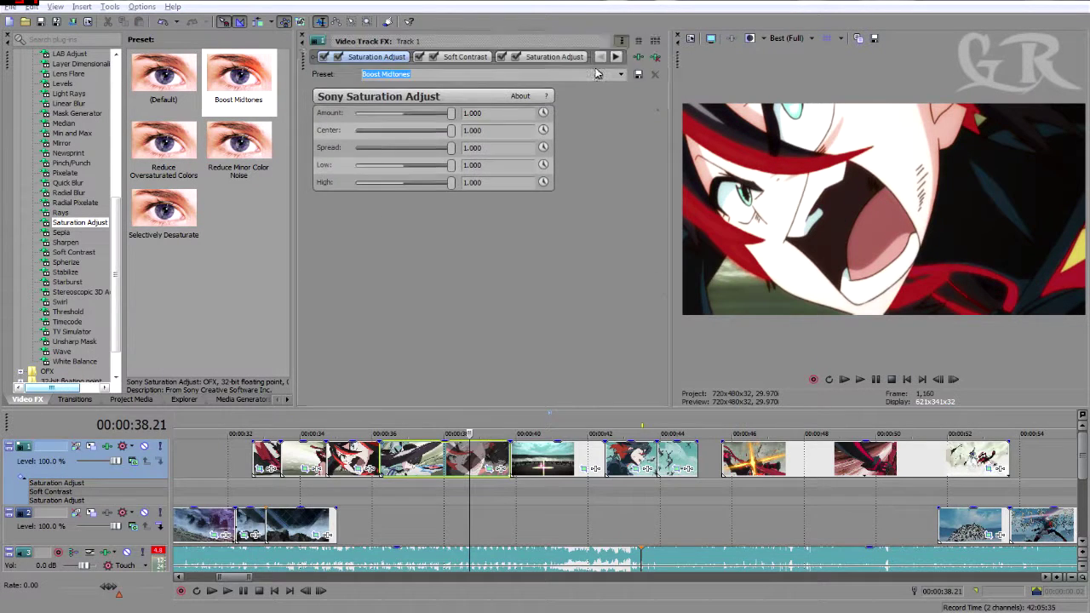
{"action": "left_click_drag", "start_coordinate": [301, 63], "coordinate": [81, 201]}
{"action": "left_click", "coordinate": [738, 171]}
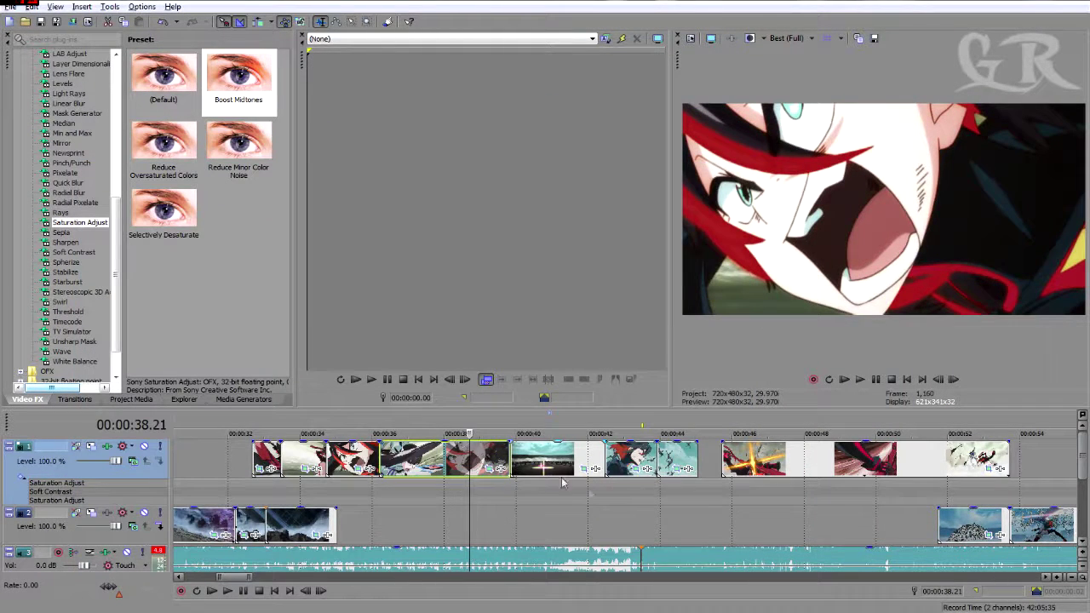
Split the clip on track 1 at 00:00:43.14, on the beat in the audio
{"action": "left_click", "coordinate": [635, 511]}
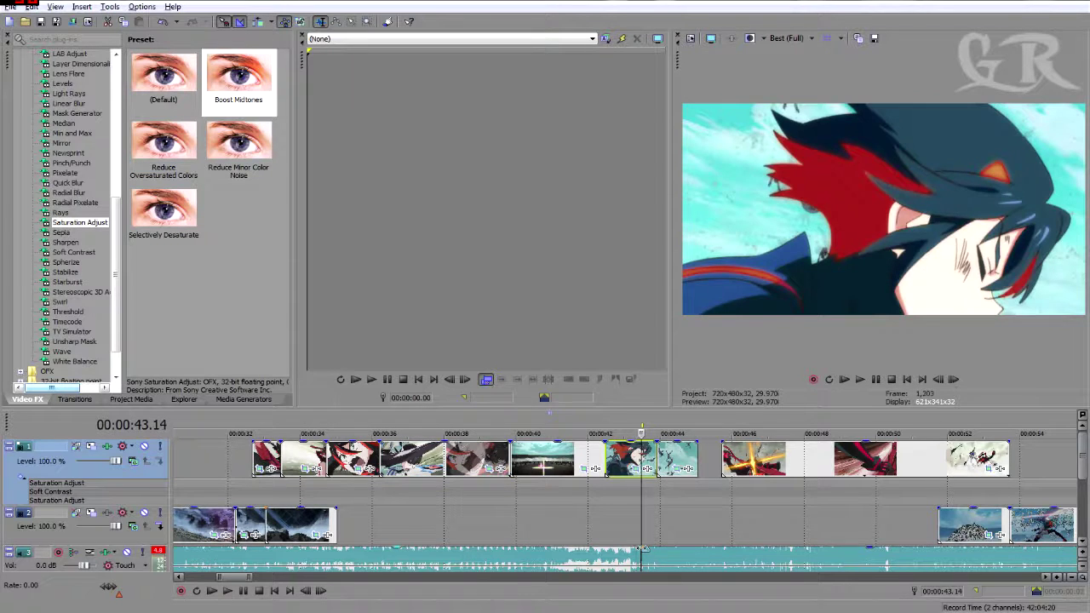
{"action": "left_click", "coordinate": [646, 554]}
{"action": "scroll", "coordinate": [636, 464], "scroll_direction": "up", "scroll_amount": 5}
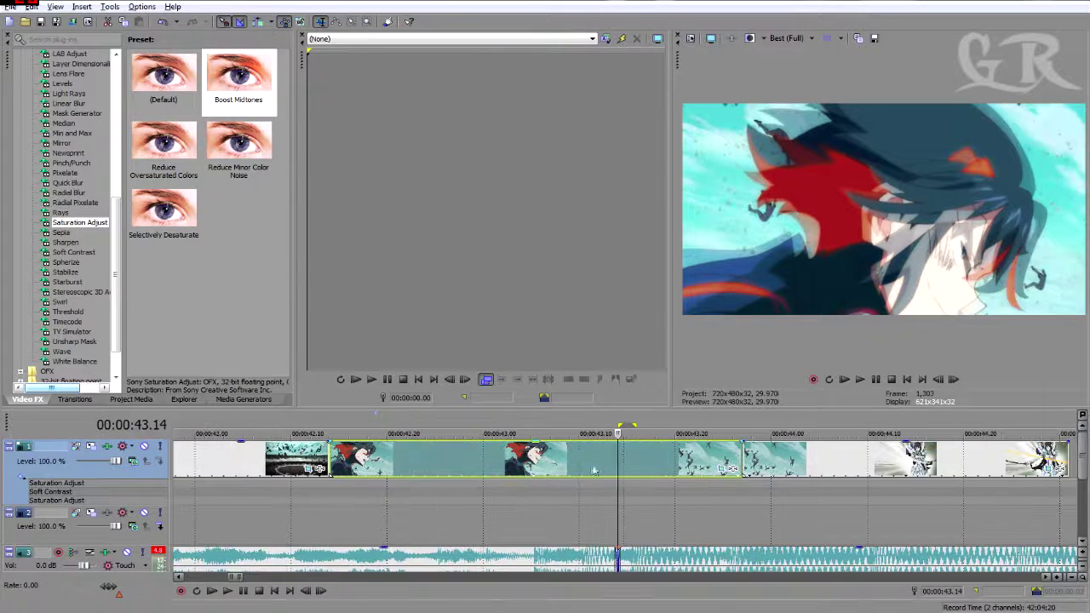
{"action": "scroll", "coordinate": [634, 464], "scroll_direction": "down", "scroll_amount": 2}
{"action": "left_click", "coordinate": [568, 460]}
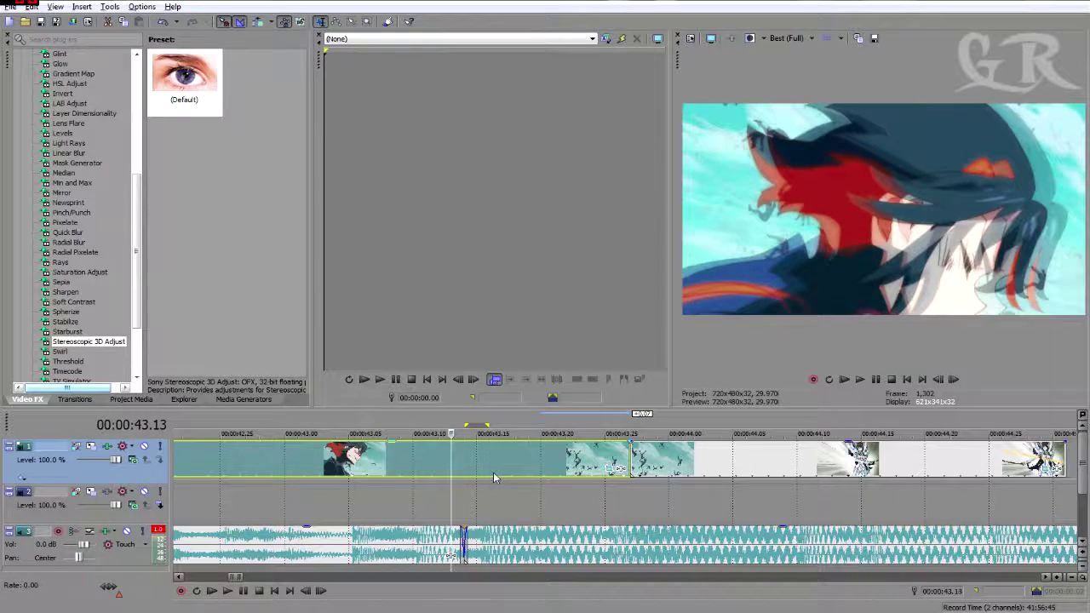
{"action": "key", "text": "Right"}
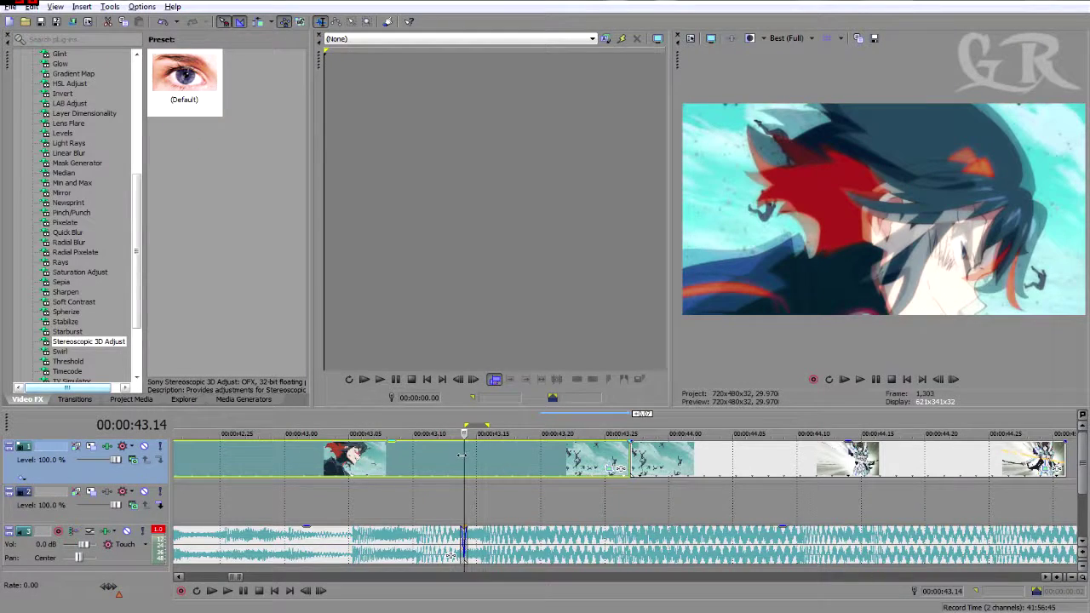
{"action": "key", "text": "s"}
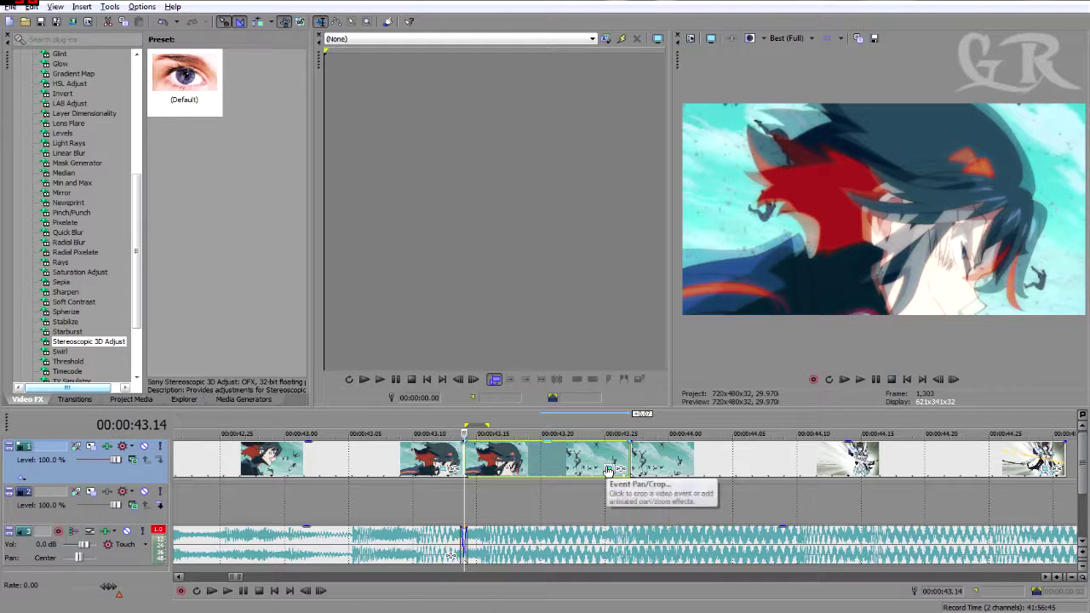
Add the default Stereoscopic 3D Adjust effect to the clip after the split and enable animation for Horizontal offset, Vertical offset and Zoom
{"action": "left_click_drag", "start_coordinate": [184, 81], "coordinate": [519, 458]}
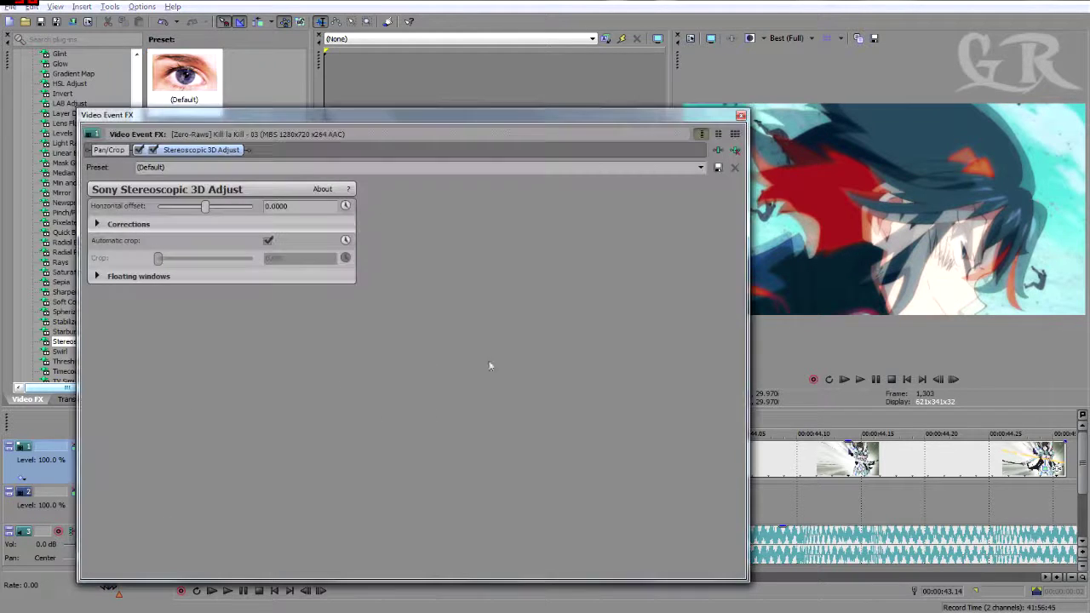
{"action": "left_click", "coordinate": [97, 224]}
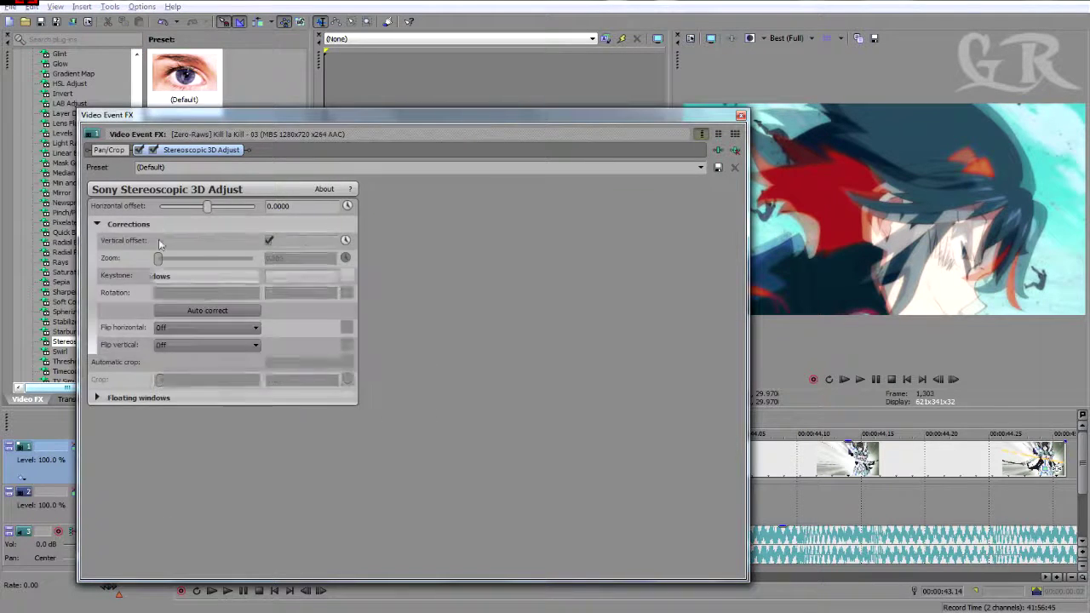
{"action": "left_click", "coordinate": [347, 205]}
{"action": "left_click", "coordinate": [347, 241]}
{"action": "left_click", "coordinate": [346, 258]}
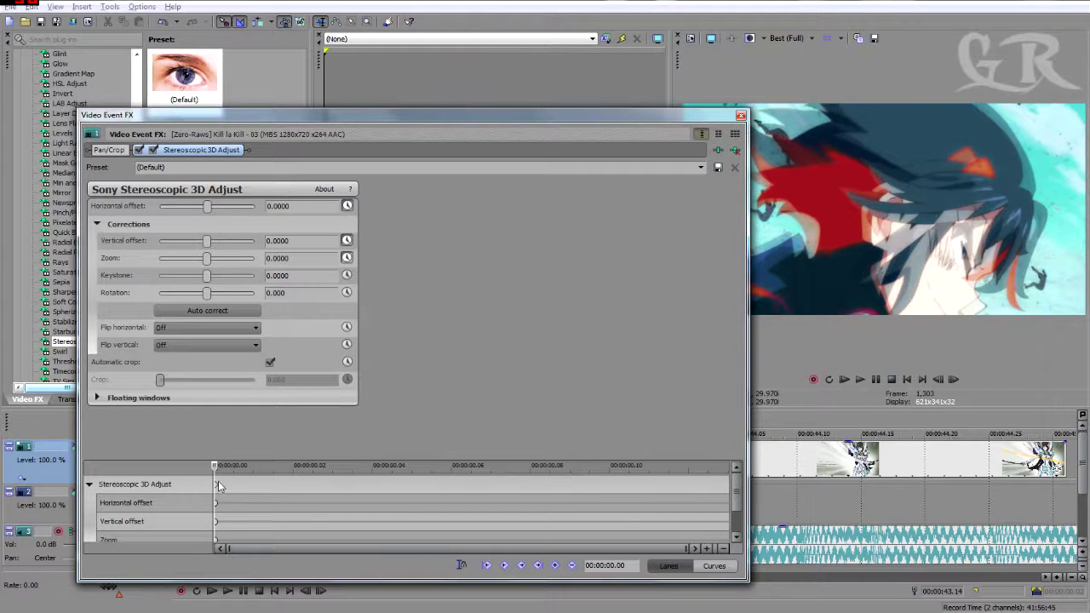
At 00:00:00.03 in the effect's keyframes, set Horizontal offset, Vertical offset and Zoom to 0.05
{"action": "left_click_drag", "start_coordinate": [213, 466], "coordinate": [298, 471]}
{"action": "left_click", "coordinate": [239, 206]}
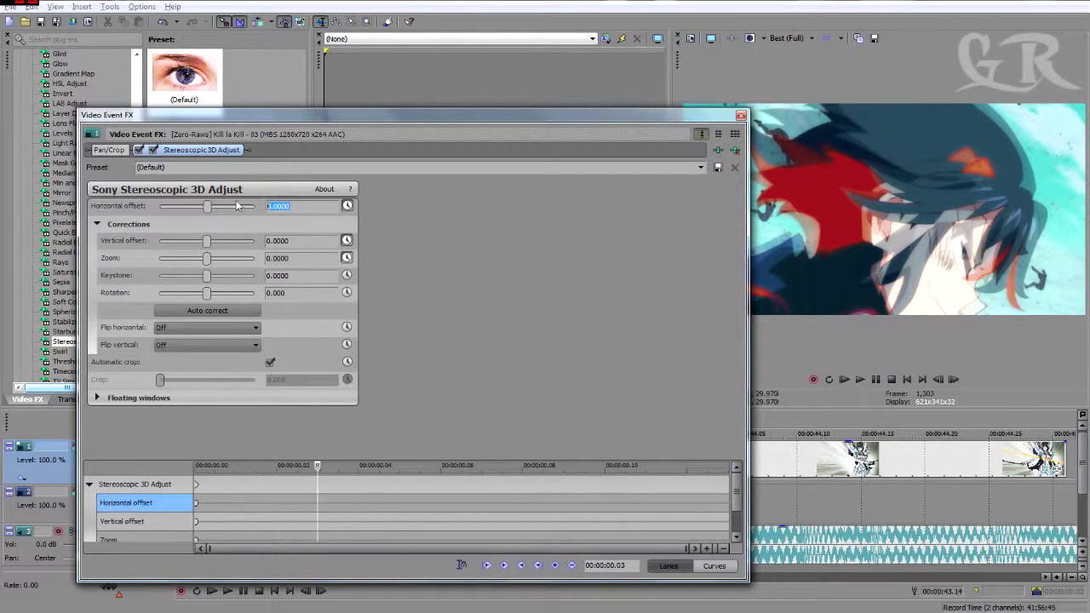
{"action": "type", "text": ".05"}
{"action": "key", "text": "Return"}
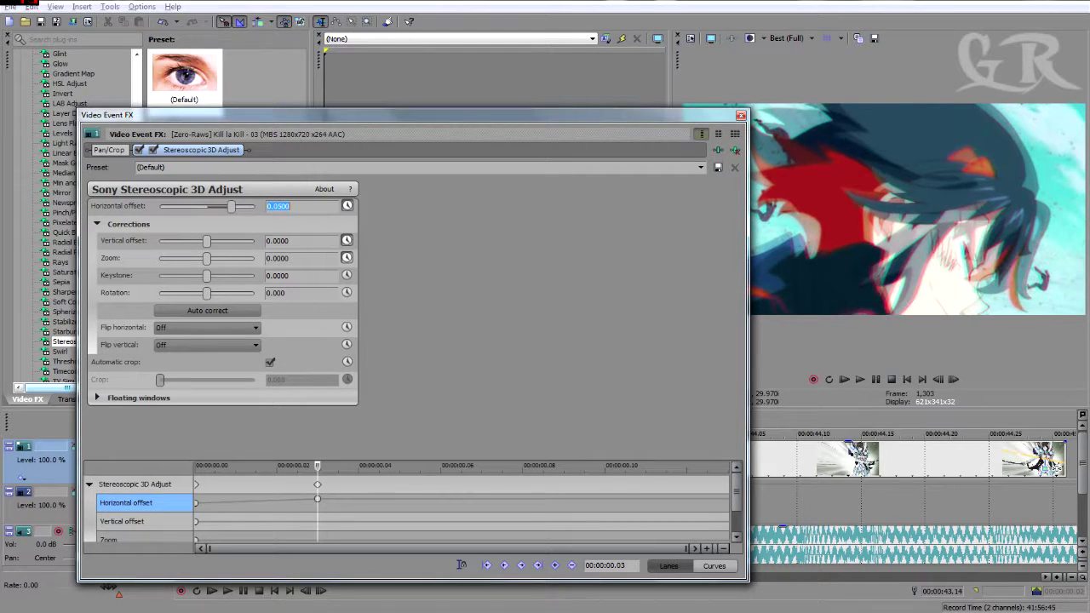
{"action": "left_click", "coordinate": [295, 240]}
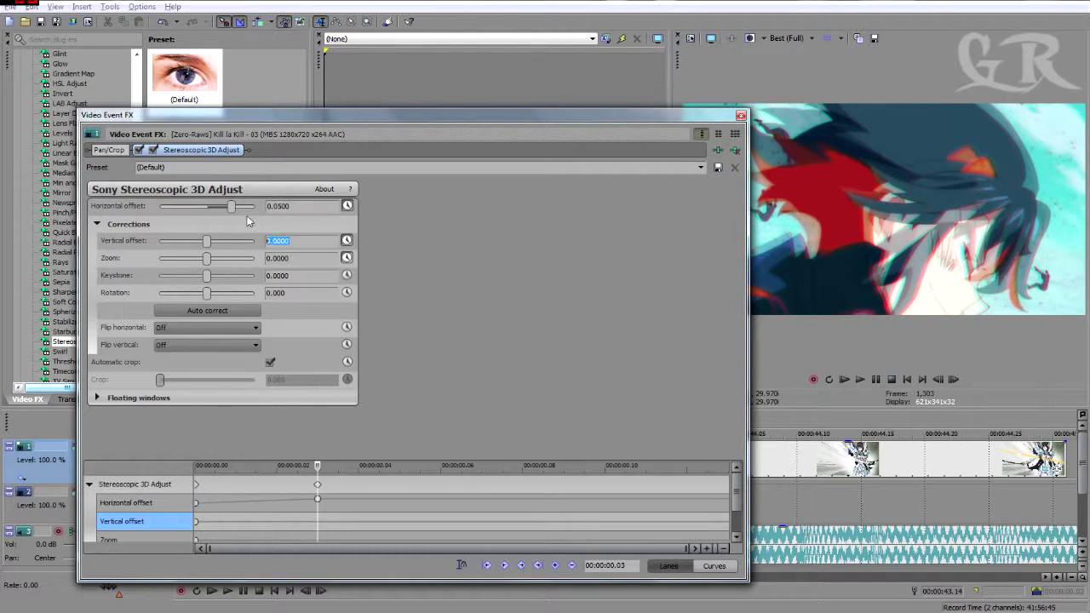
{"action": "key", "text": "Return"}
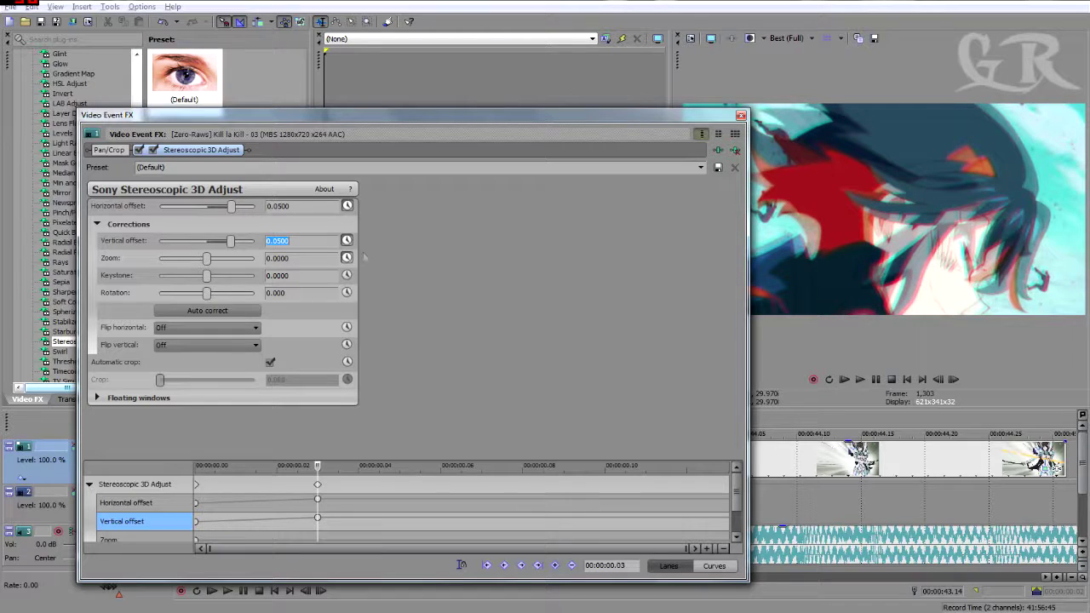
{"action": "key", "text": "Tab"}
{"action": "type", "text": ".05"}
{"action": "key", "text": "Return"}
At 00:00:00.06 in the effect's keyframes, return the horizontal and vertical offsets to 0 and close the event effects window
{"action": "left_click", "coordinate": [317, 468]}
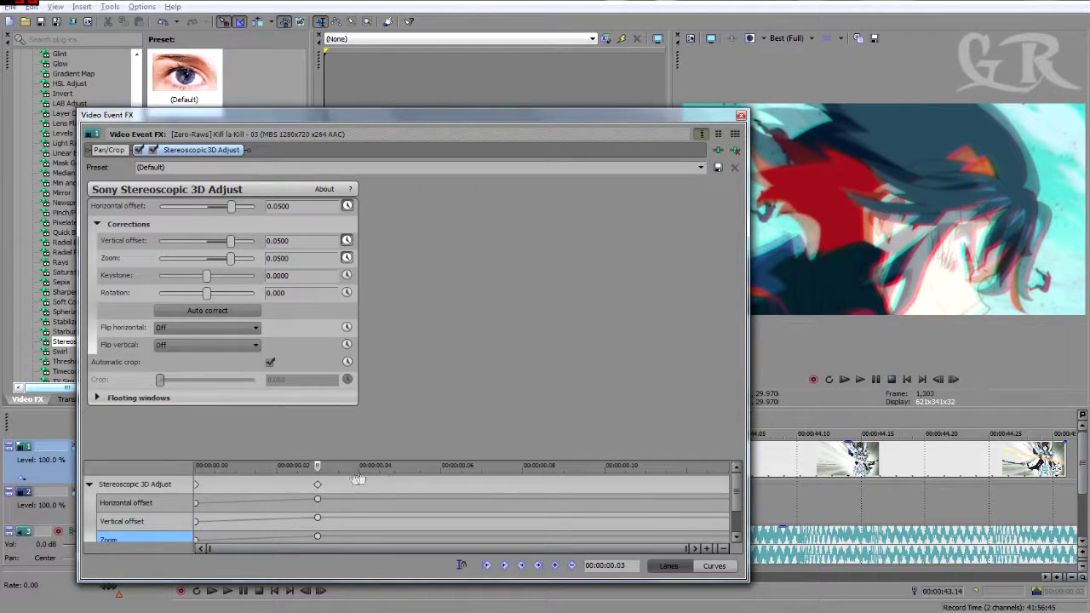
{"action": "left_click_drag", "start_coordinate": [317, 467], "coordinate": [440, 467]}
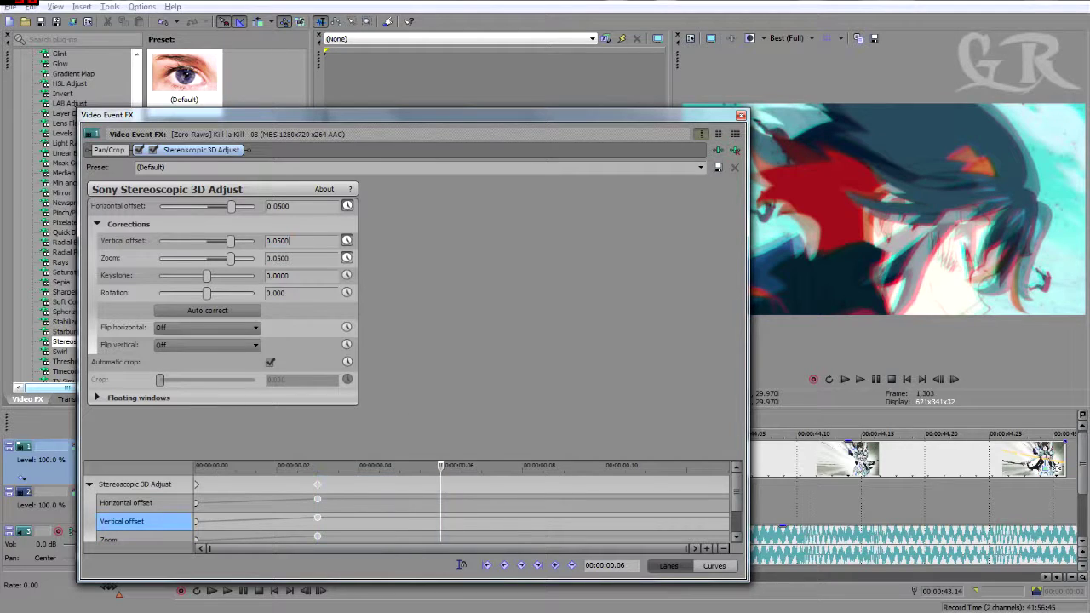
{"action": "type", "text": "0"}
{"action": "key", "text": "Tab"}
{"action": "left_click_drag", "start_coordinate": [294, 206], "coordinate": [259, 223]}
{"action": "type", "text": "0"}
{"action": "key", "text": "Return"}
{"action": "left_click", "coordinate": [741, 115]}
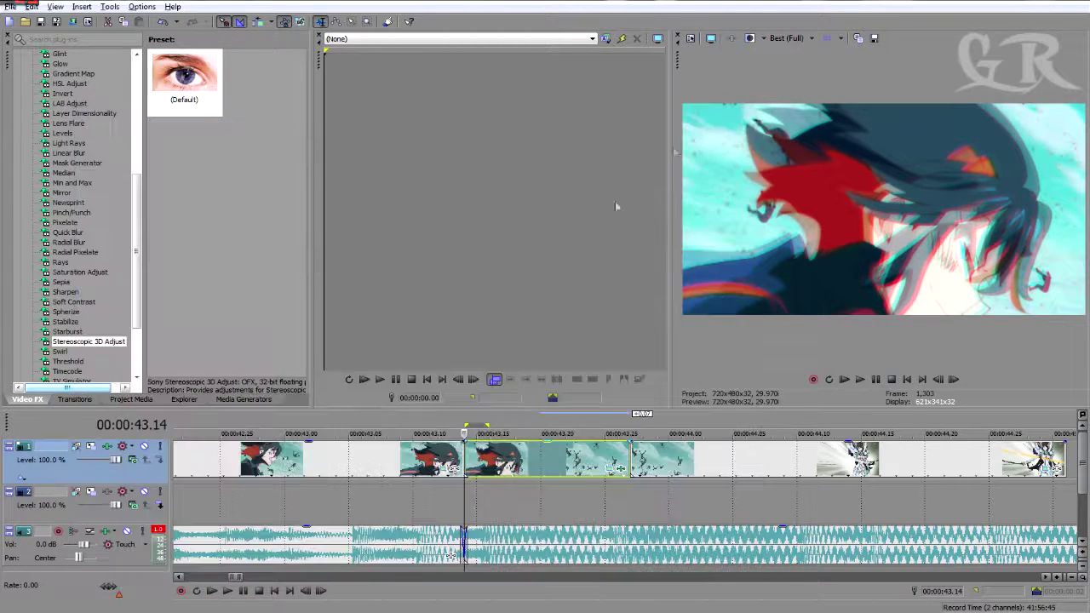
Play back the timeline repeatedly from just before the split to check the anaglyph 3D shake
{"action": "key", "text": "space"}
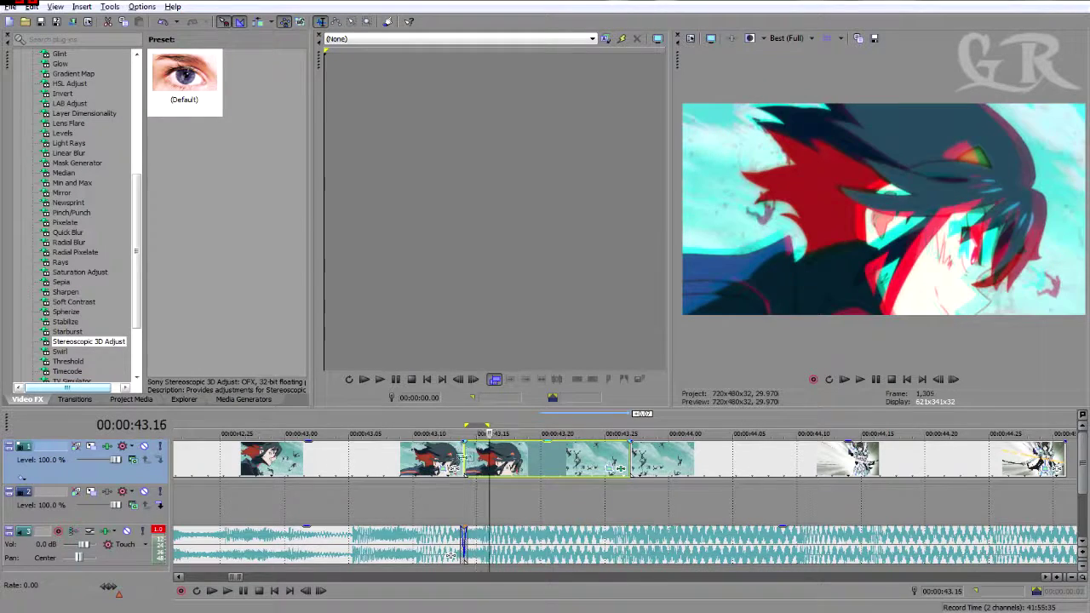
{"action": "left_click", "coordinate": [417, 462]}
{"action": "key", "text": "Return"}
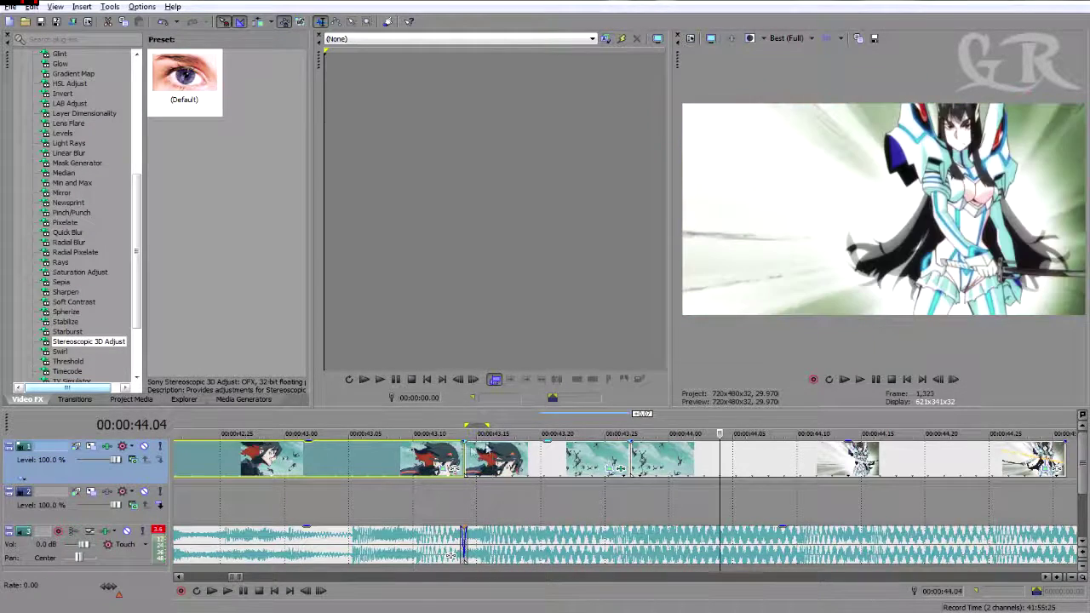
{"action": "left_click", "coordinate": [361, 453]}
{"action": "key", "text": "space"}
{"action": "key", "text": "Return"}
{"action": "left_click", "coordinate": [374, 450]}
{"action": "key", "text": "space"}
{"action": "key", "text": "Return"}
{"action": "left_click", "coordinate": [390, 450]}
{"action": "key", "text": "space"}
{"action": "key", "text": "Return"}
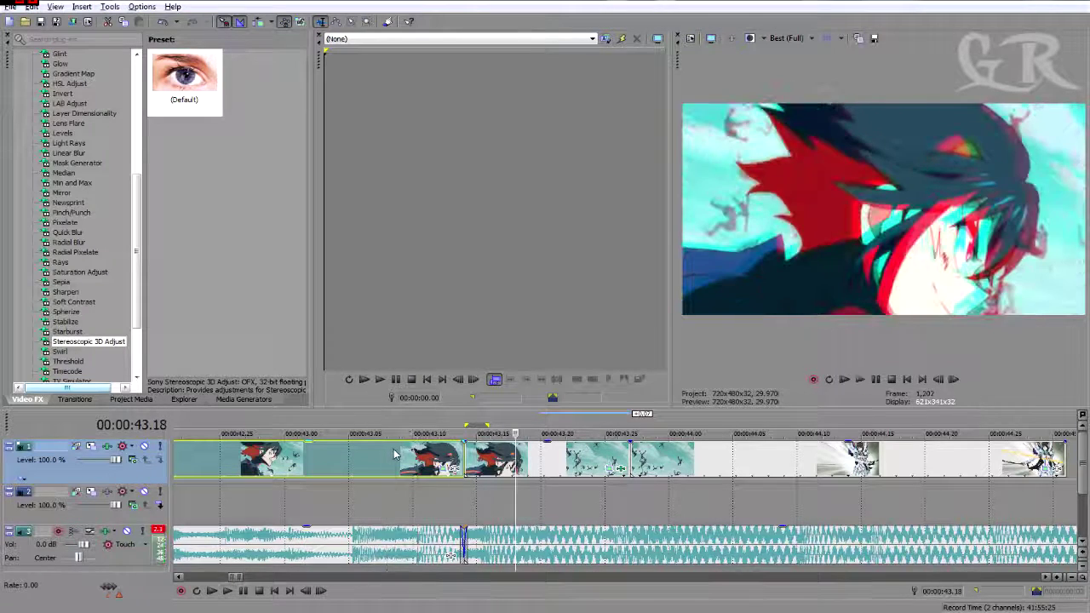
{"action": "left_click", "coordinate": [394, 450]}
{"action": "key", "text": "space"}
{"action": "key", "text": "Return"}
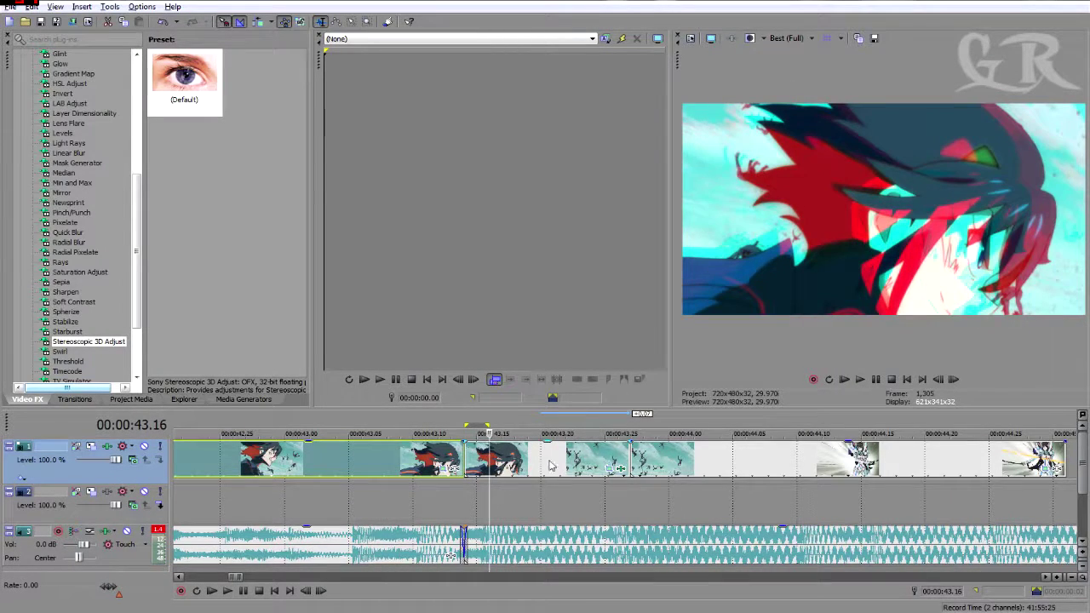
{"action": "left_click", "coordinate": [387, 460]}
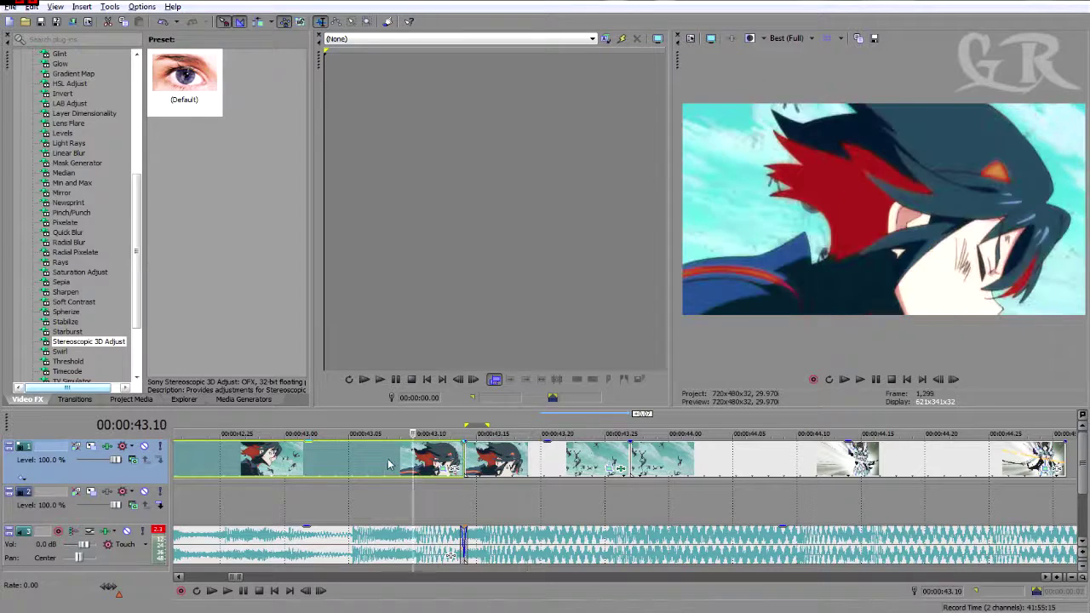
{"action": "key", "text": "Return"}
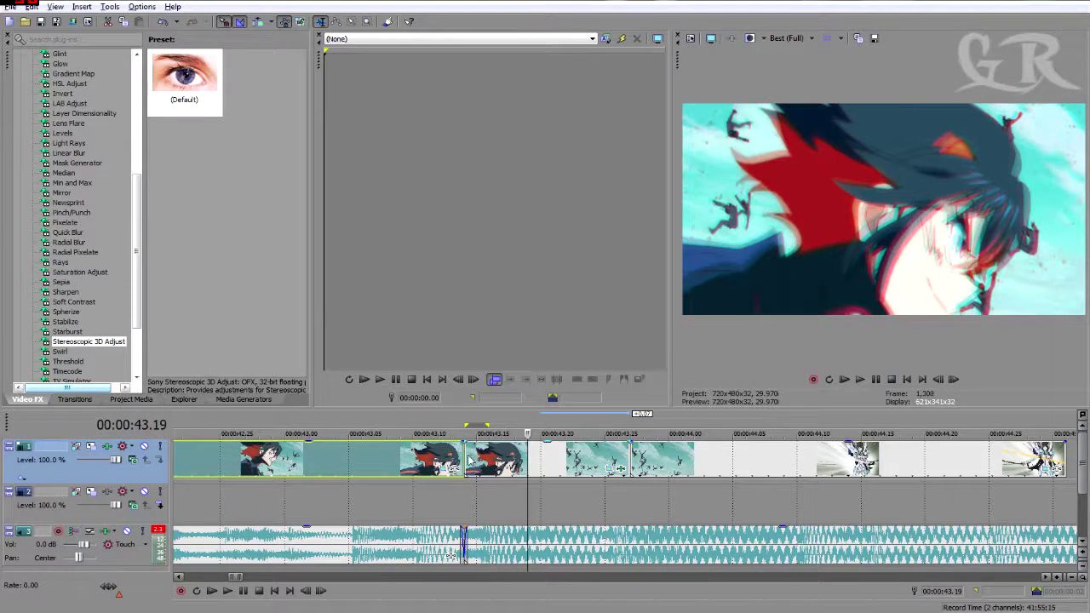
Replay the section around the split from several starting points to judge the 3D shake's timing against the beat
{"action": "left_click", "coordinate": [468, 459]}
{"action": "key", "text": "space"}
{"action": "key", "text": "Return"}
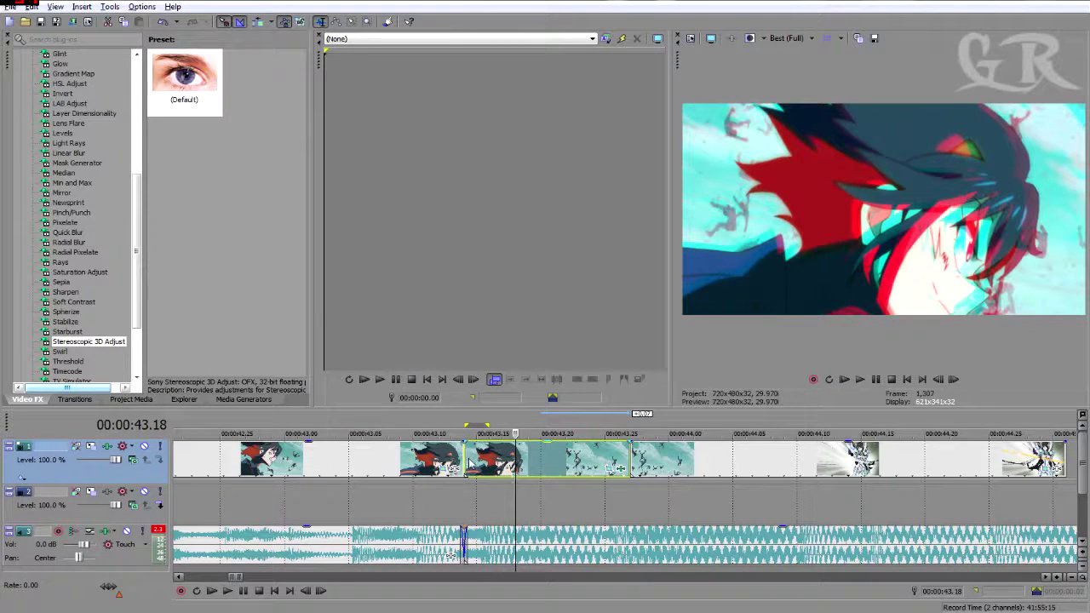
{"action": "left_click", "coordinate": [413, 460]}
{"action": "key", "text": "space"}
{"action": "key", "text": "Return"}
{"action": "left_click", "coordinate": [349, 459]}
{"action": "left_click", "coordinate": [296, 455]}
{"action": "key", "text": "space"}
{"action": "key", "text": "space"}
{"action": "key", "text": "space"}
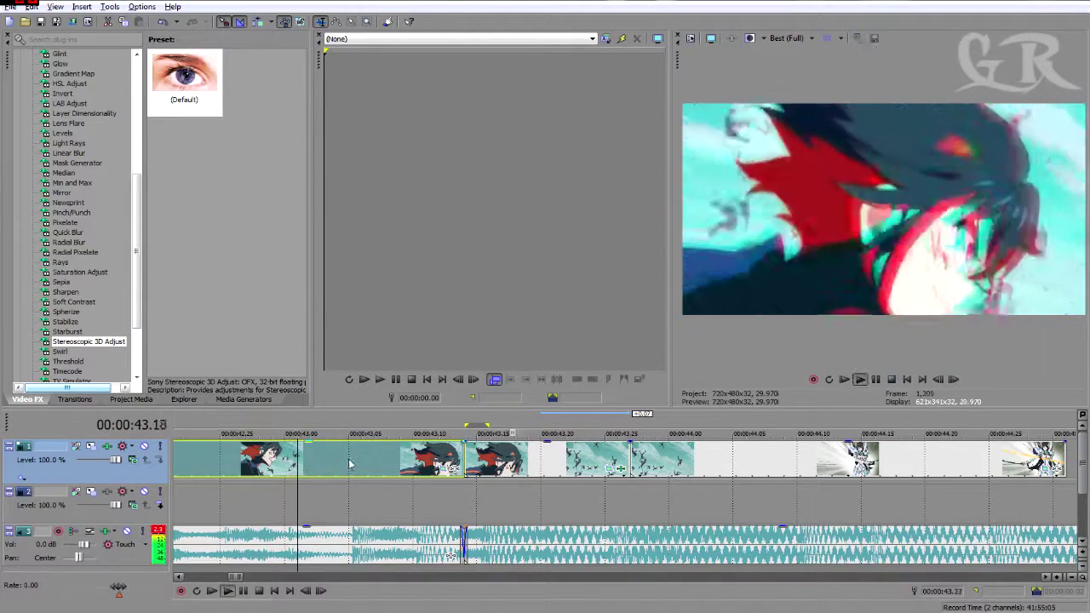
{"action": "left_click", "coordinate": [320, 468]}
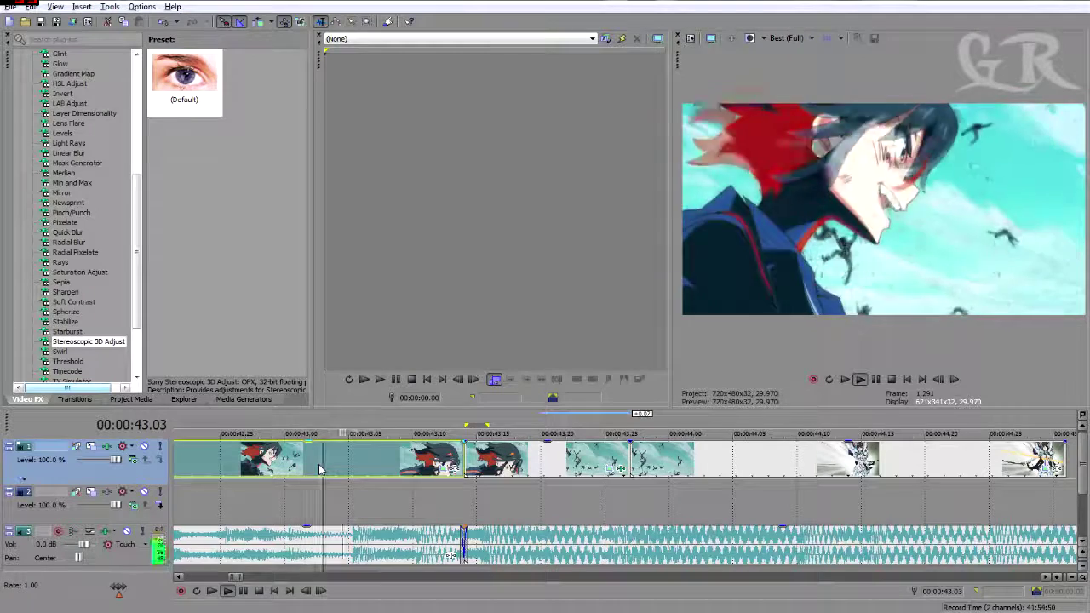
{"action": "left_click", "coordinate": [436, 474]}
{"action": "key", "text": "space"}
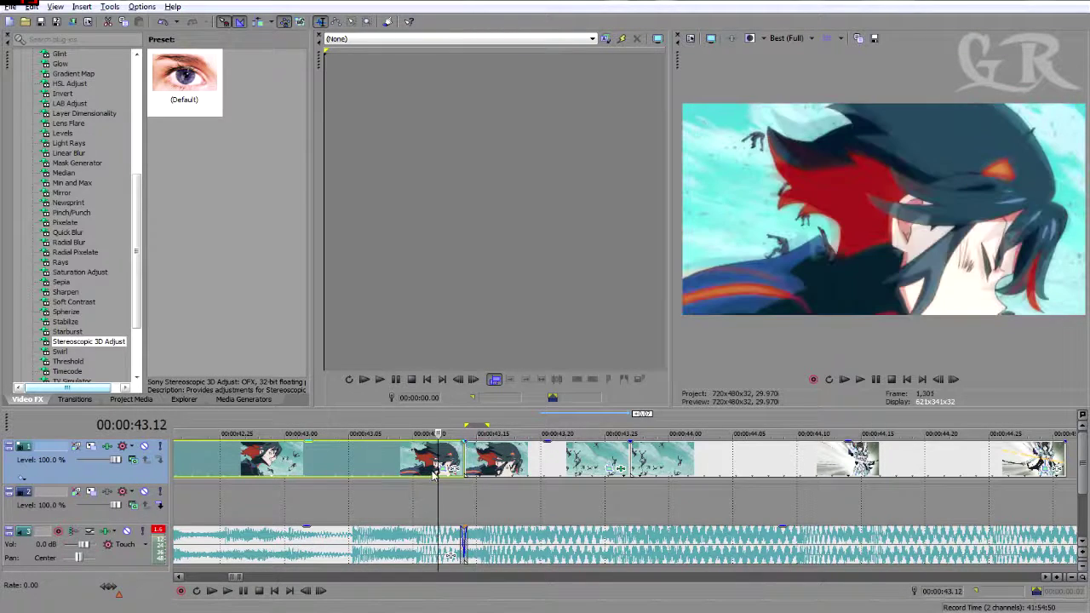
Shift the cut before the 3D clip earlier so that both clips meet without a gap at 00:00:43.13
{"action": "left_click_drag", "start_coordinate": [459, 460], "coordinate": [441, 460]}
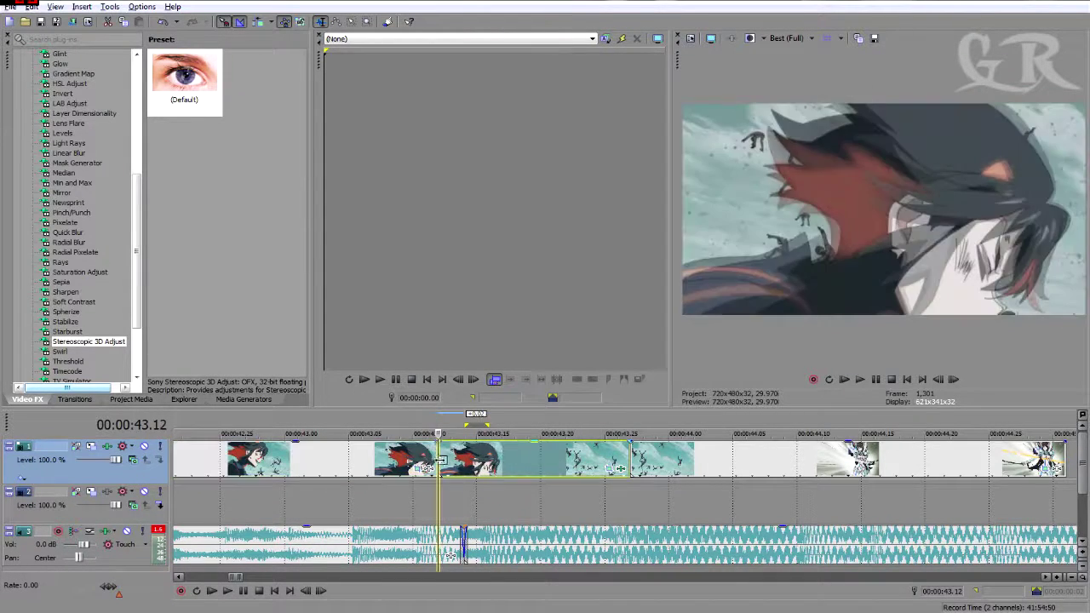
{"action": "left_click", "coordinate": [387, 460]}
{"action": "key", "text": "space"}
{"action": "left_click", "coordinate": [376, 460]}
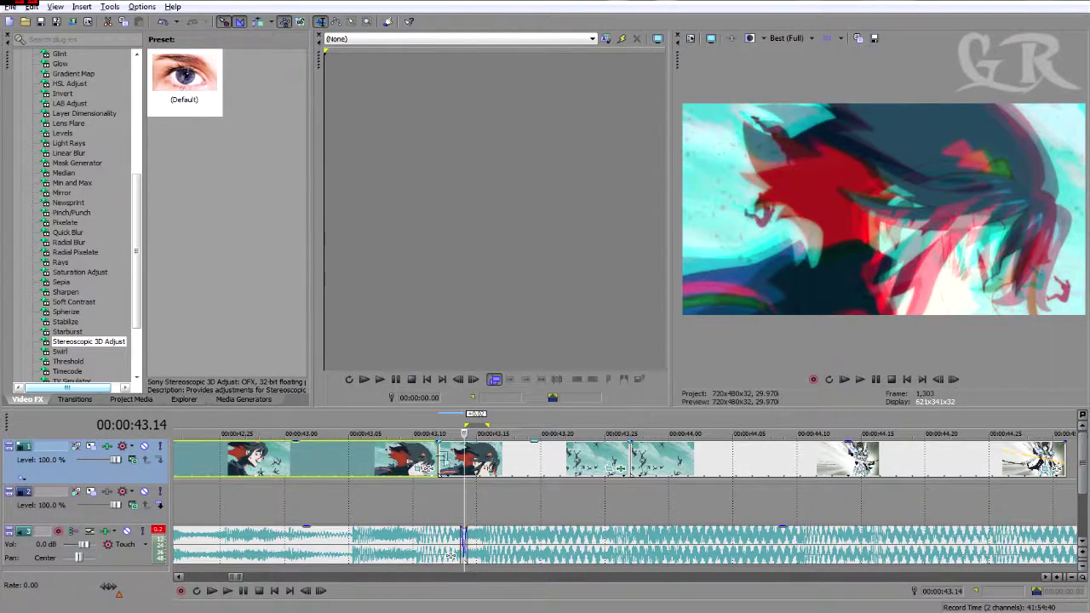
{"action": "left_click_drag", "start_coordinate": [440, 456], "coordinate": [454, 455]}
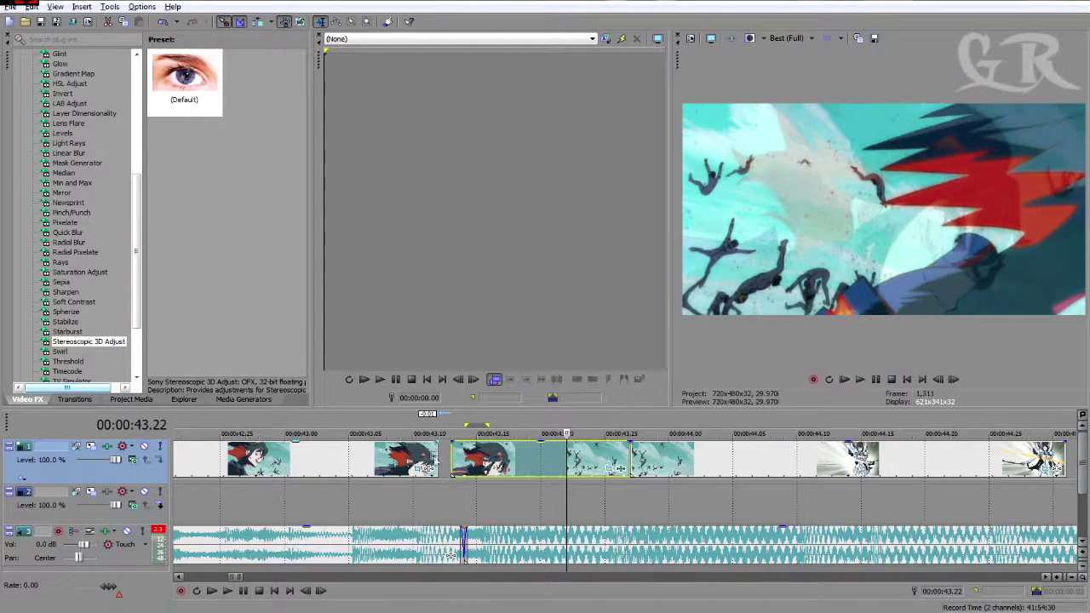
{"action": "left_click_drag", "start_coordinate": [436, 454], "coordinate": [452, 454]}
Play back across the adjusted cut several times to check how the 3D shake lands on the audio beat
{"action": "left_click", "coordinate": [386, 460]}
{"action": "key", "text": "space"}
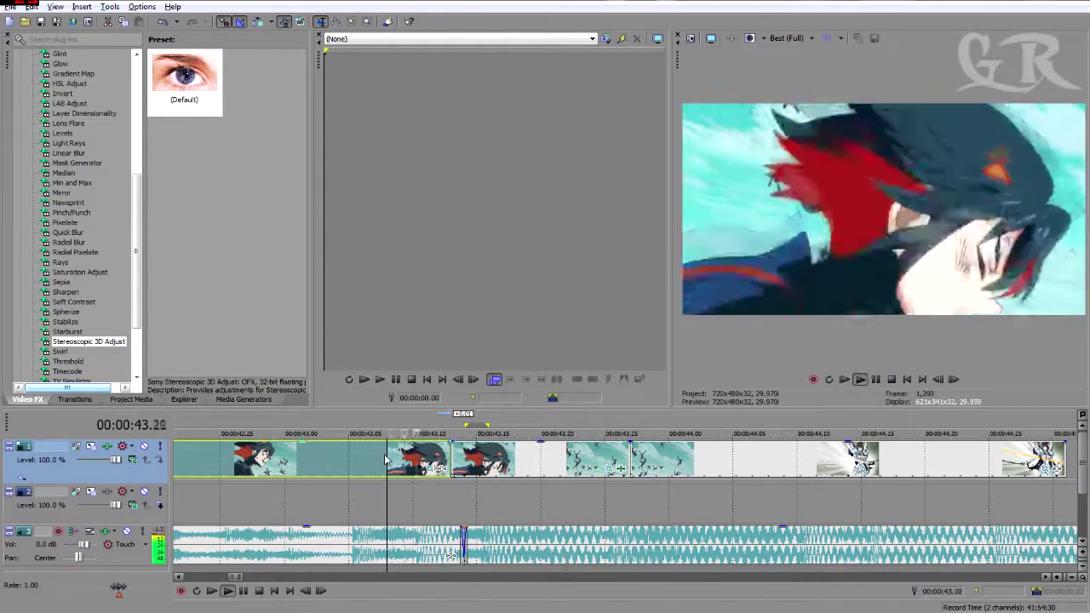
{"action": "key", "text": "Return"}
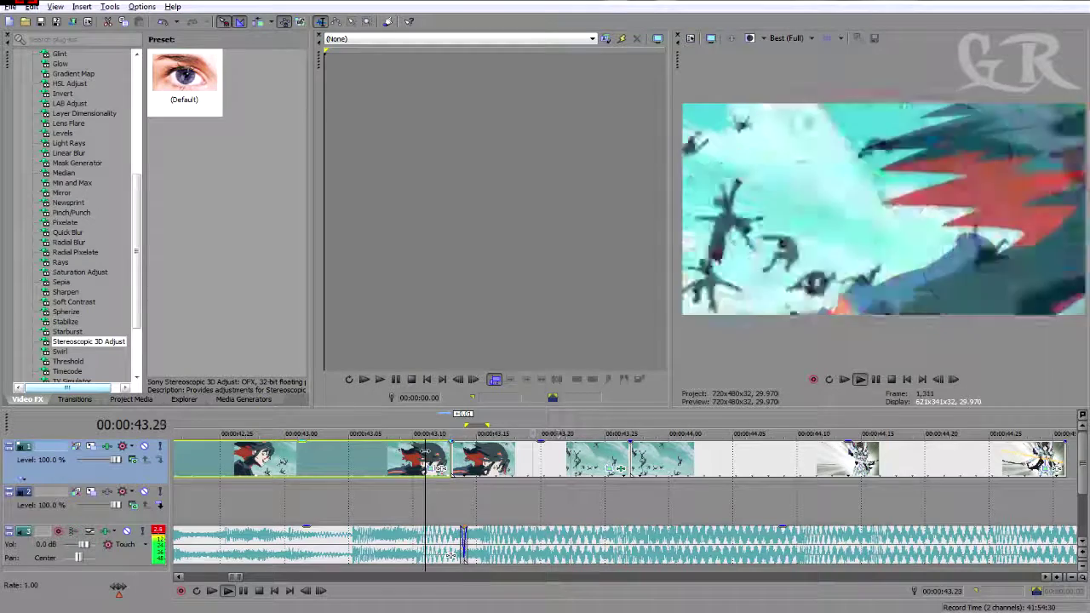
{"action": "left_click", "coordinate": [456, 461]}
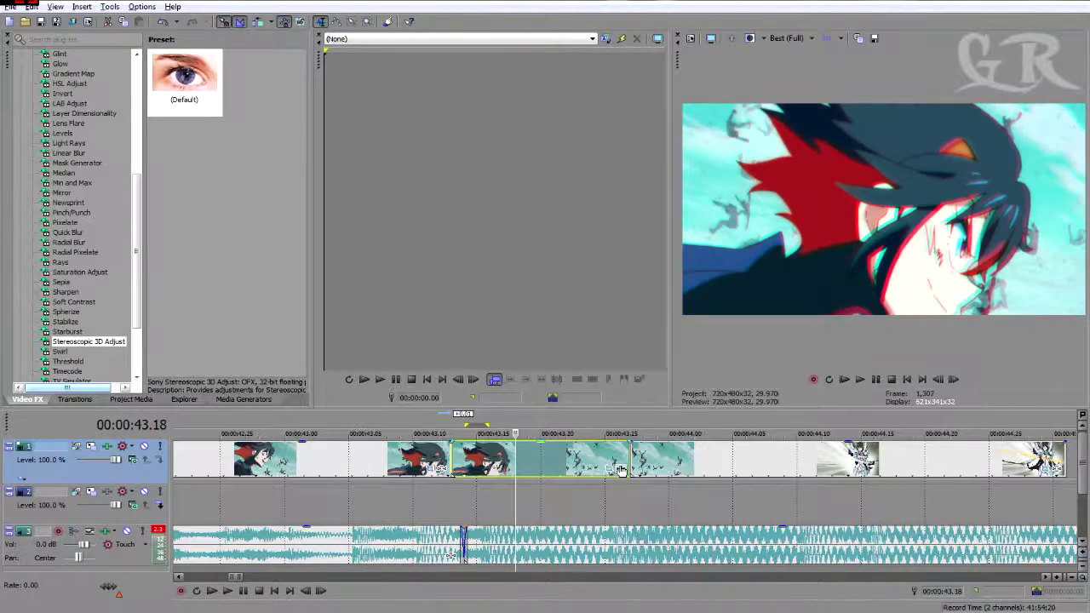
{"action": "left_click", "coordinate": [450, 464]}
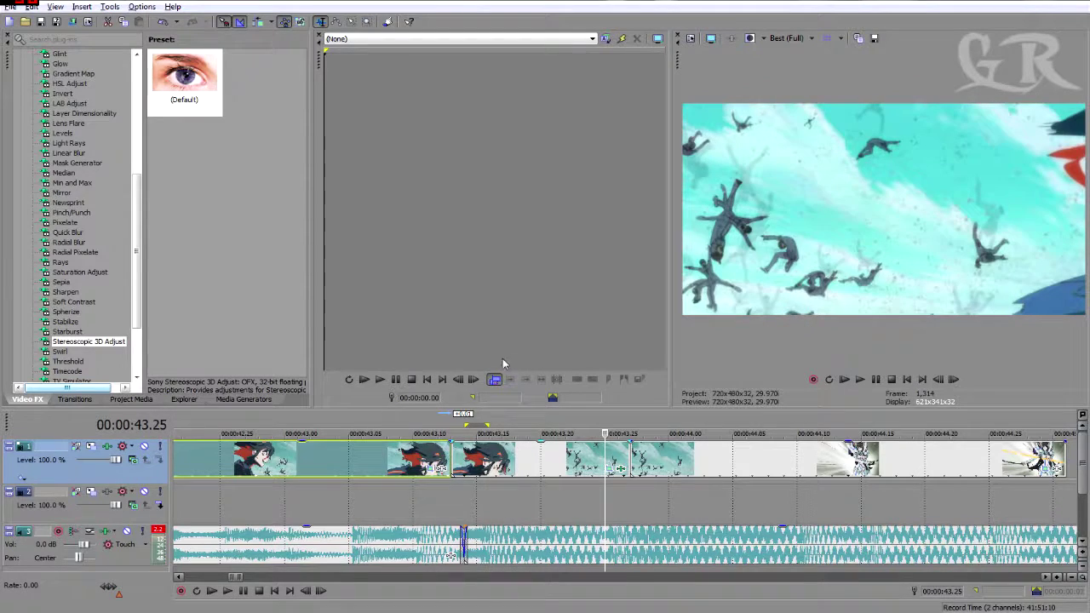
{"action": "left_click", "coordinate": [454, 464]}
{"action": "key", "text": "Right"}
{"action": "key", "text": "Right"}
{"action": "left_click", "coordinate": [400, 452]}
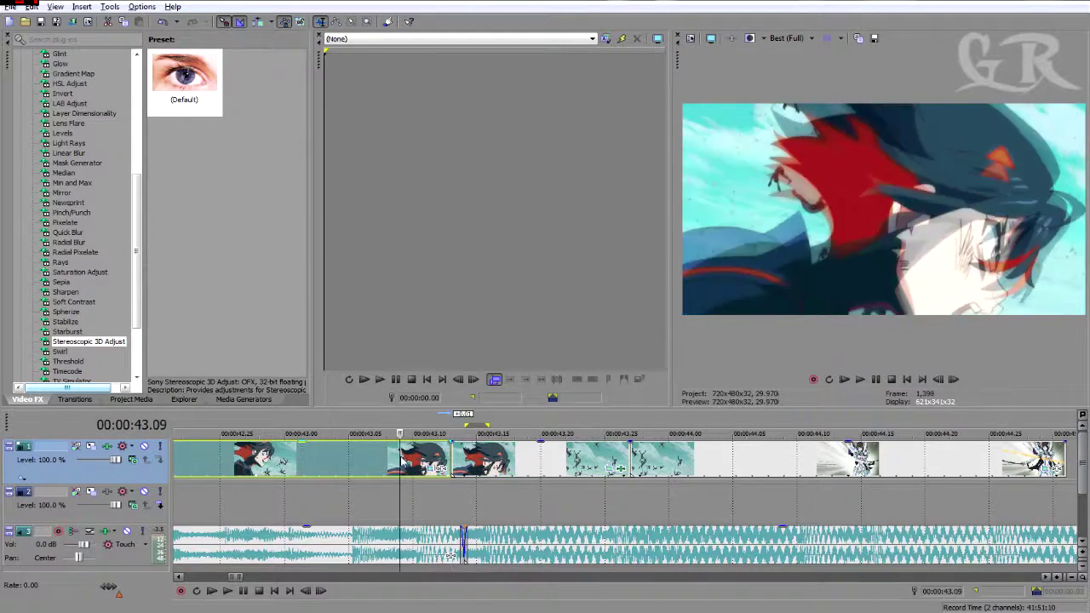
{"action": "key", "text": "space"}
{"action": "key", "text": "Return"}
{"action": "key", "text": "Return"}
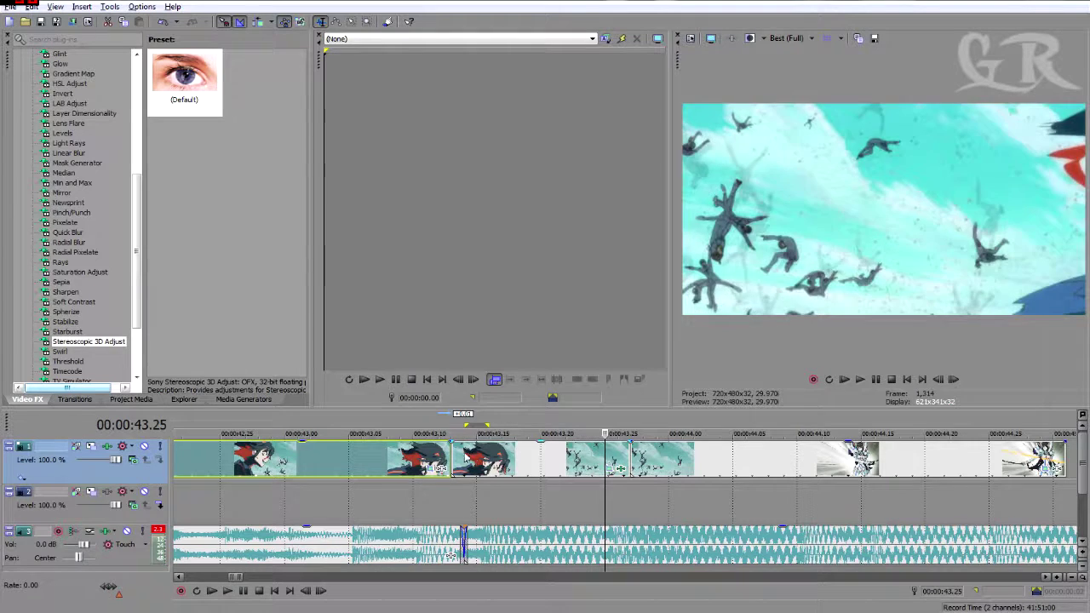
{"action": "left_click", "coordinate": [400, 457]}
{"action": "key", "text": "space"}
{"action": "key", "text": "Return"}
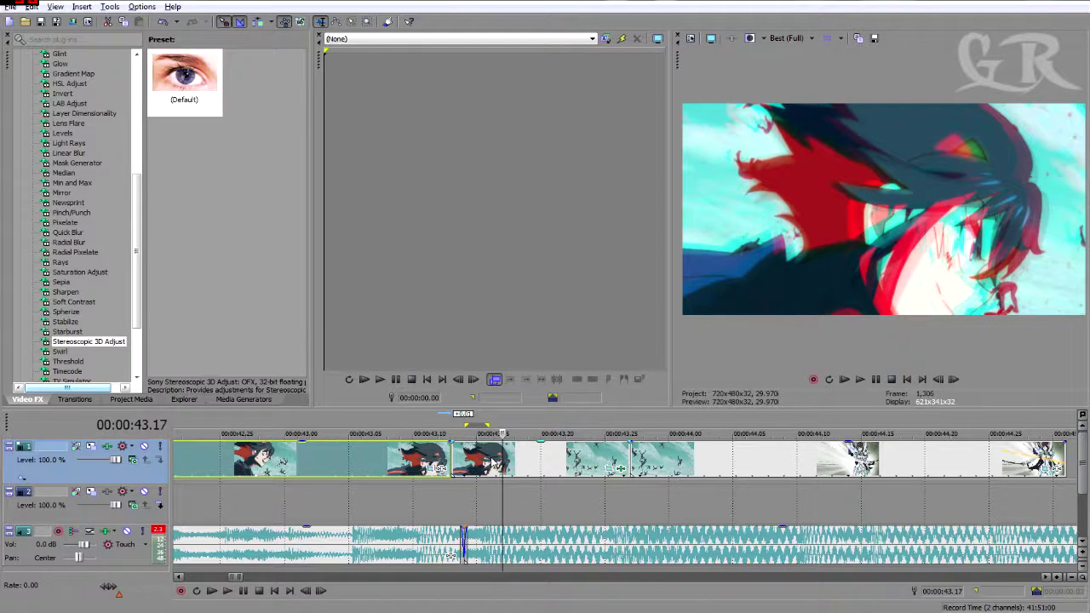
Split the 3D clip at 00:00:43.19, where the anaglyph shake ends
{"action": "left_click", "coordinate": [493, 464]}
{"action": "key", "text": "Right"}
{"action": "key", "text": "Right"}
{"action": "key", "text": "Right"}
{"action": "key", "text": "Left"}
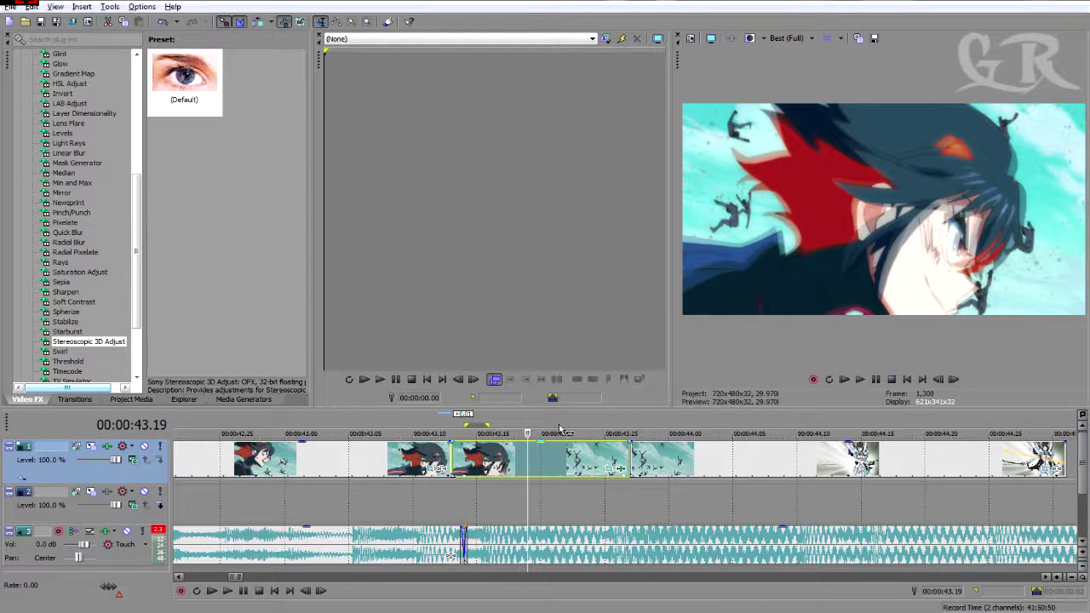
{"action": "key", "text": "s"}
In Pan/Crop, zoom in the short 3D clip's starting frame to about 800 by 405, centred at 640, 399, and close the window
{"action": "left_click", "coordinate": [480, 458]}
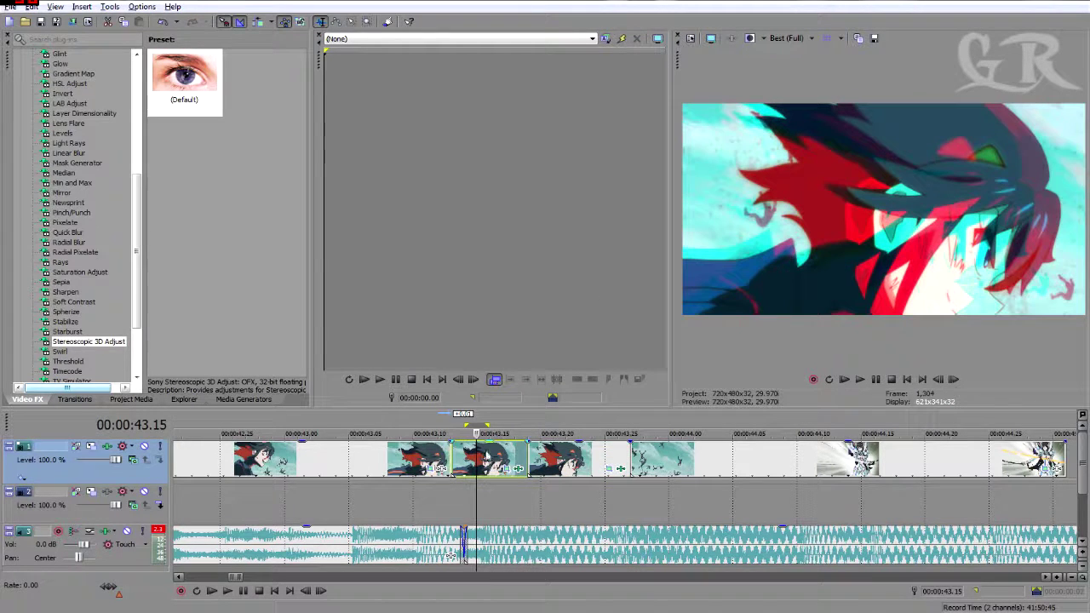
{"action": "left_click", "coordinate": [509, 470]}
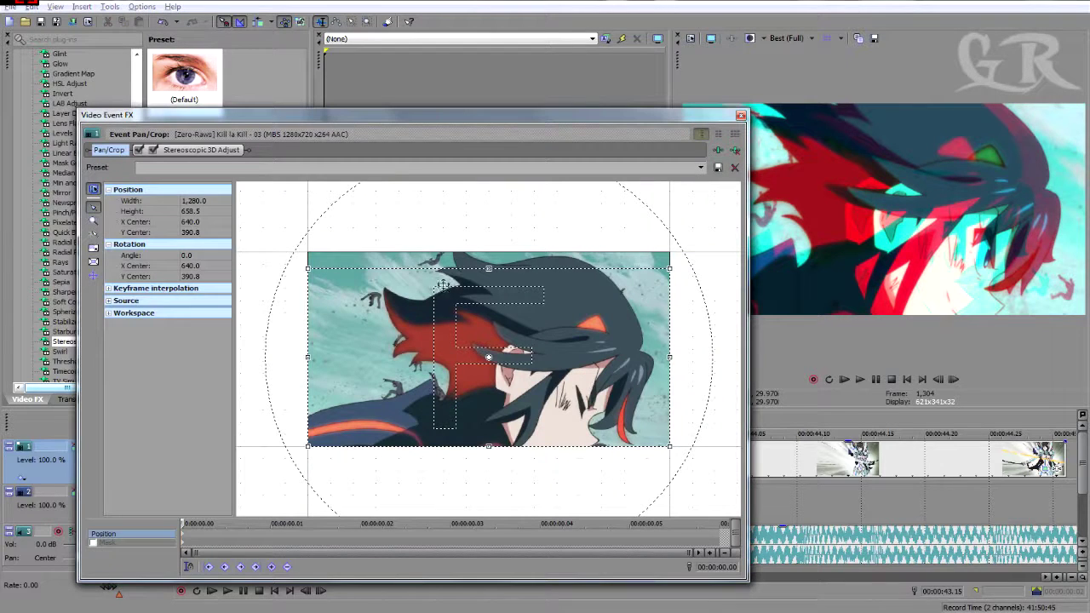
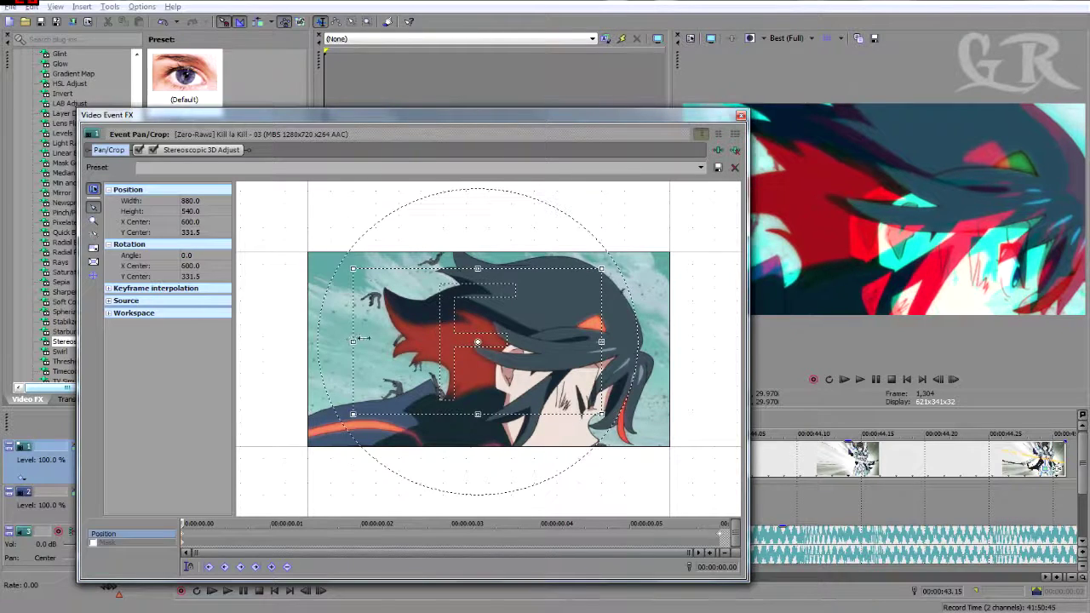
{"action": "left_click_drag", "start_coordinate": [487, 269], "coordinate": [489, 300]}
{"action": "left_click", "coordinate": [741, 116]}
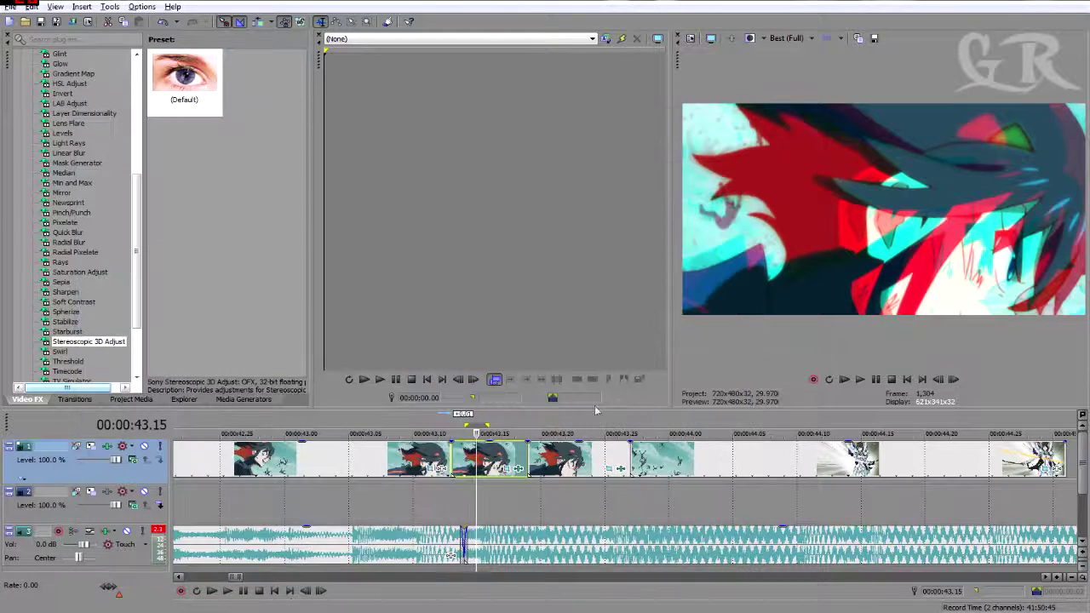
Play back from before the cut to check the zoom combined with the 3D shake
{"action": "left_click", "coordinate": [372, 445]}
{"action": "key", "text": "space"}
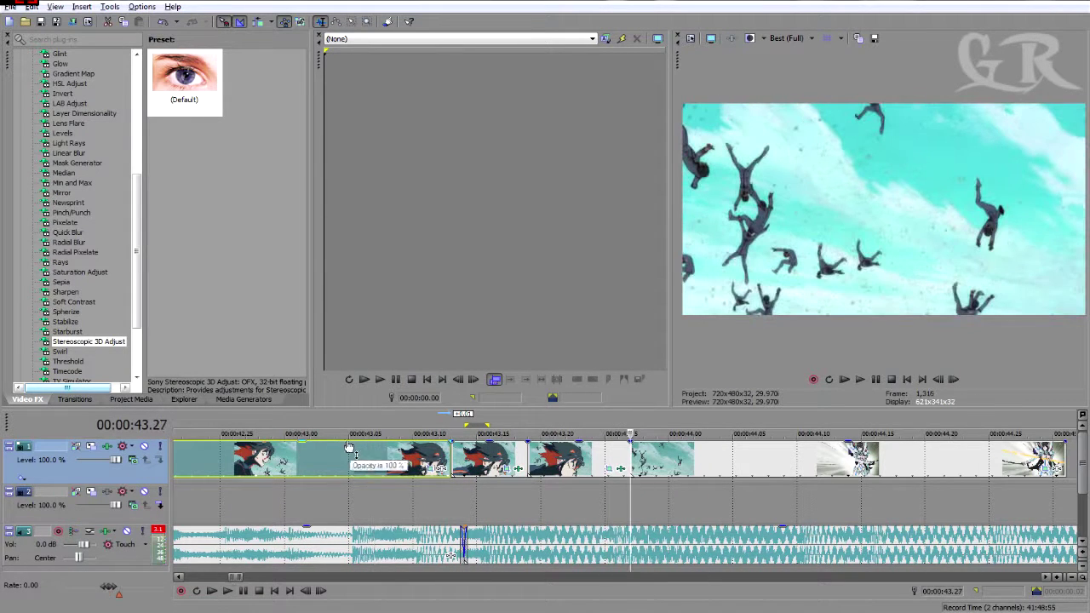
{"action": "key", "text": "space"}
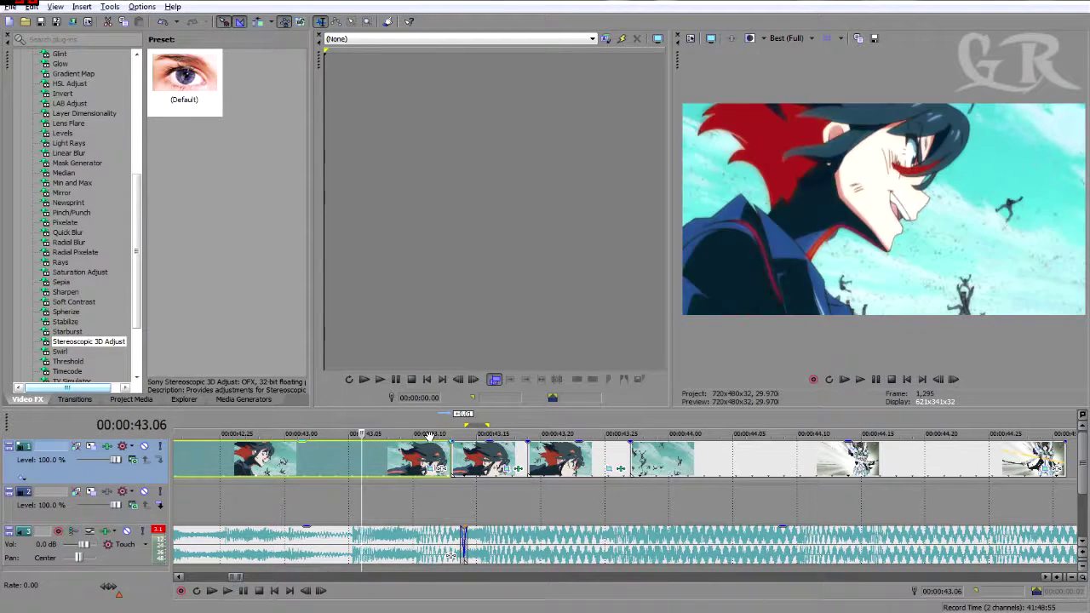
{"action": "key", "text": "space"}
{"action": "left_click", "coordinate": [405, 464]}
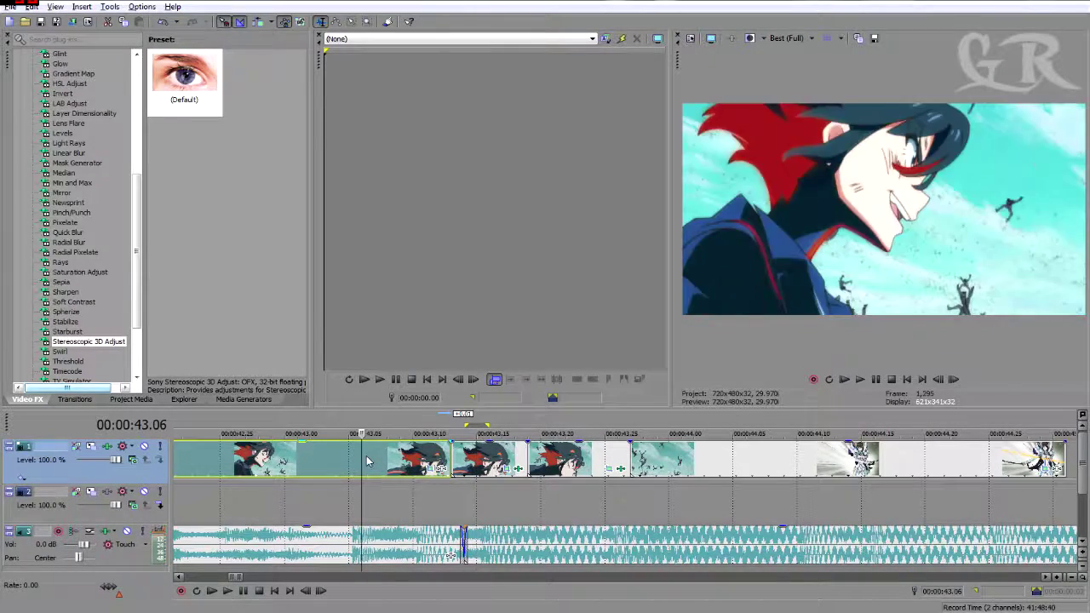
{"action": "left_click", "coordinate": [346, 460]}
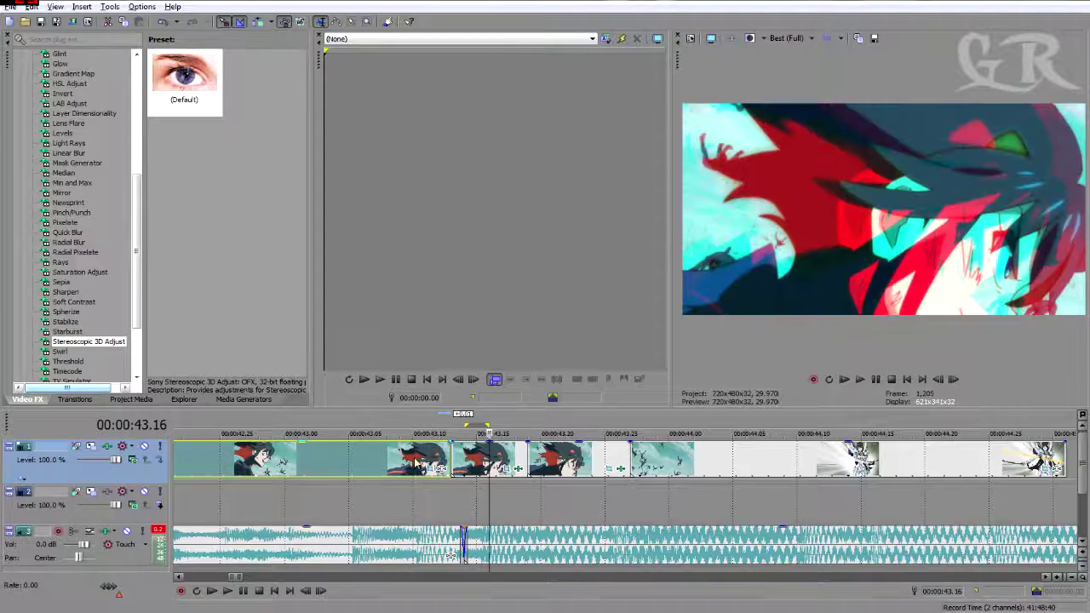
{"action": "key", "text": "space"}
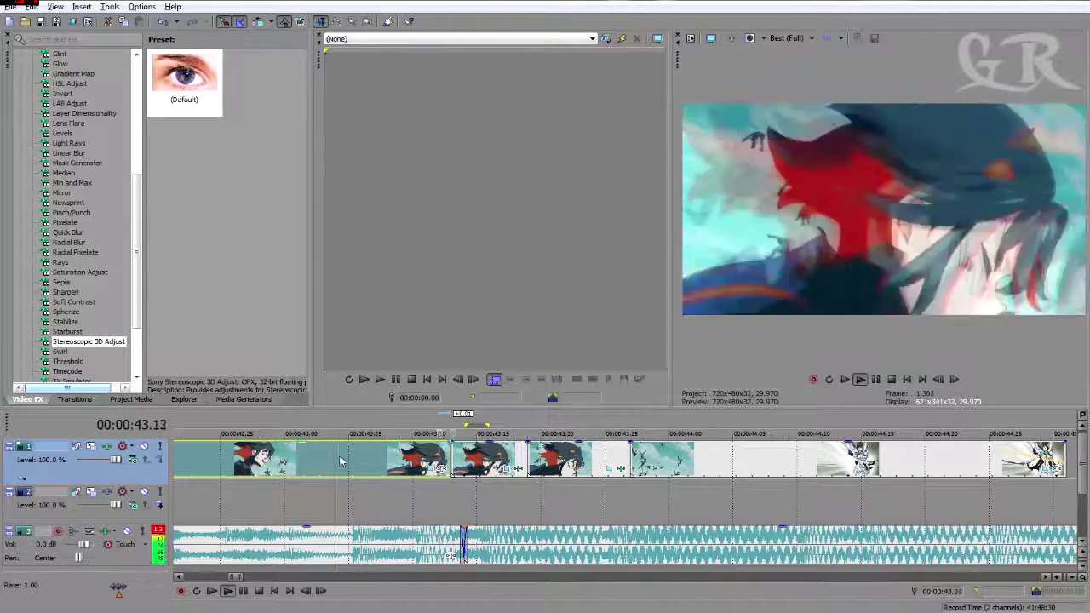
Enlarge the short 3D clip's starting Pan/Crop frame to about 960 by 495, centred at 640, 399, and close the window
{"action": "left_click", "coordinate": [503, 465]}
{"action": "left_click", "coordinate": [510, 469]}
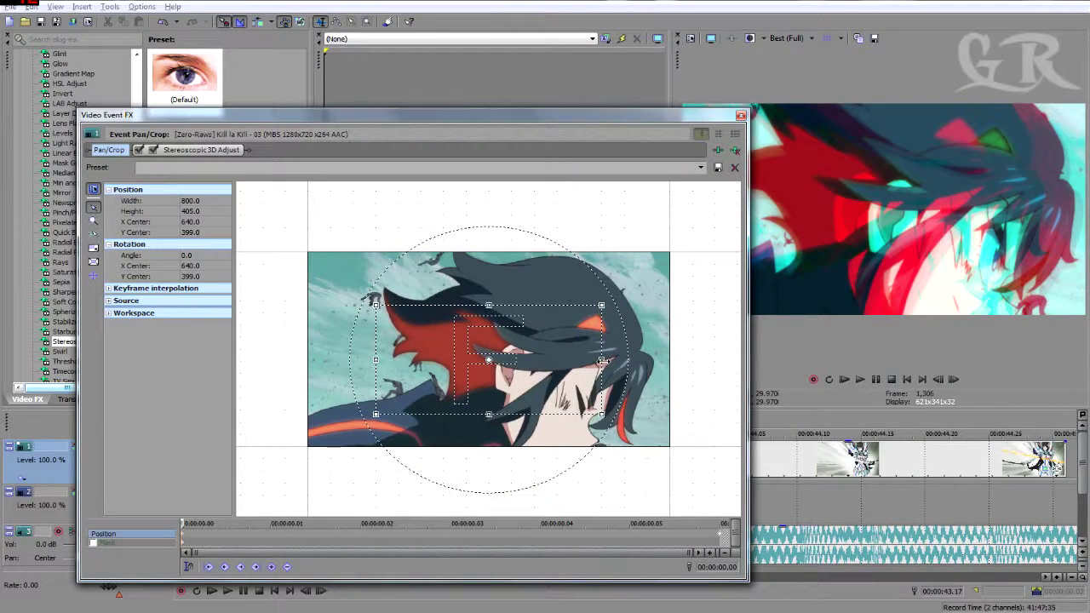
{"action": "left_click_drag", "start_coordinate": [602, 360], "coordinate": [624, 360]}
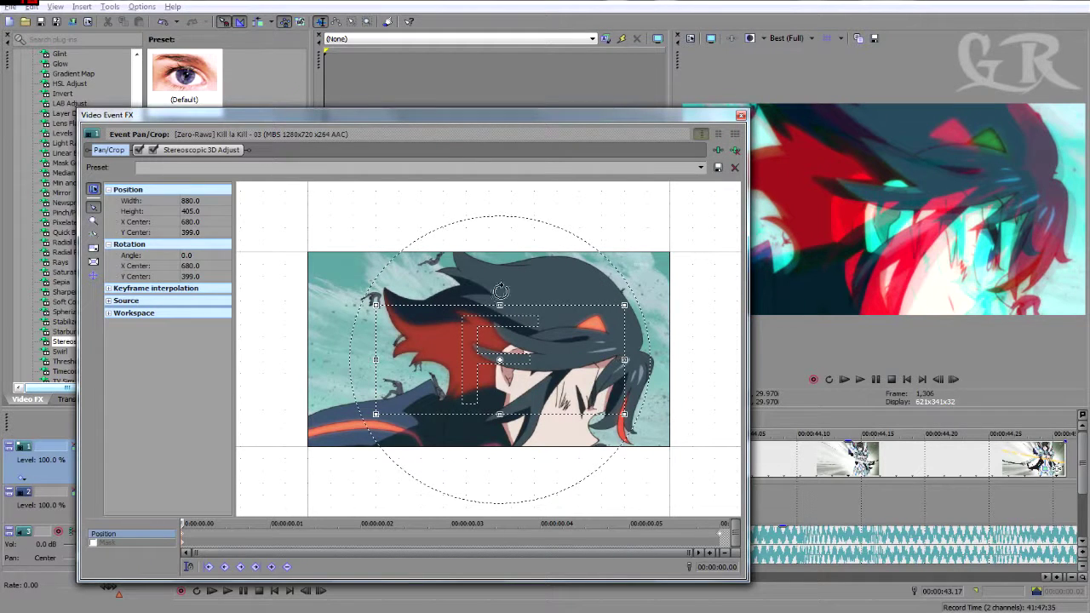
{"action": "left_click_drag", "start_coordinate": [501, 302], "coordinate": [502, 290]}
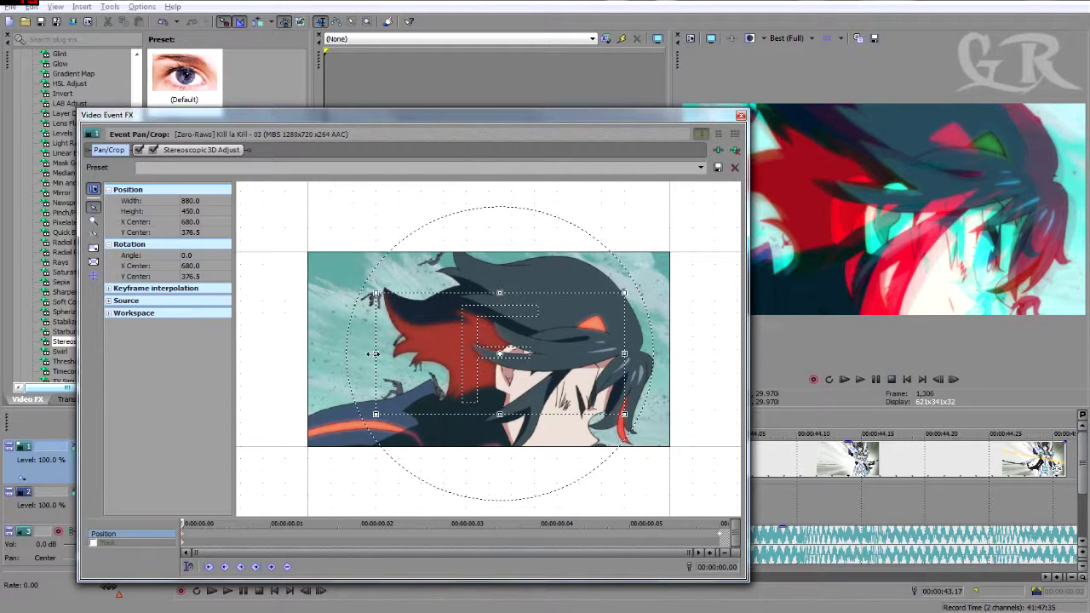
{"action": "left_click_drag", "start_coordinate": [375, 352], "coordinate": [354, 352]}
{"action": "left_click_drag", "start_coordinate": [488, 414], "coordinate": [488, 426]}
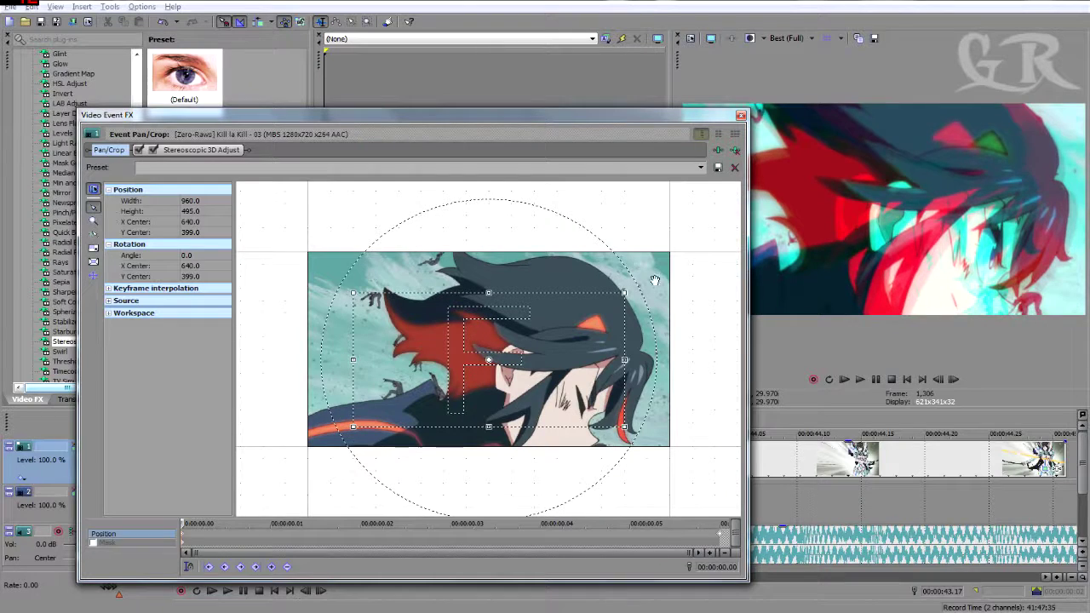
{"action": "left_click", "coordinate": [741, 115]}
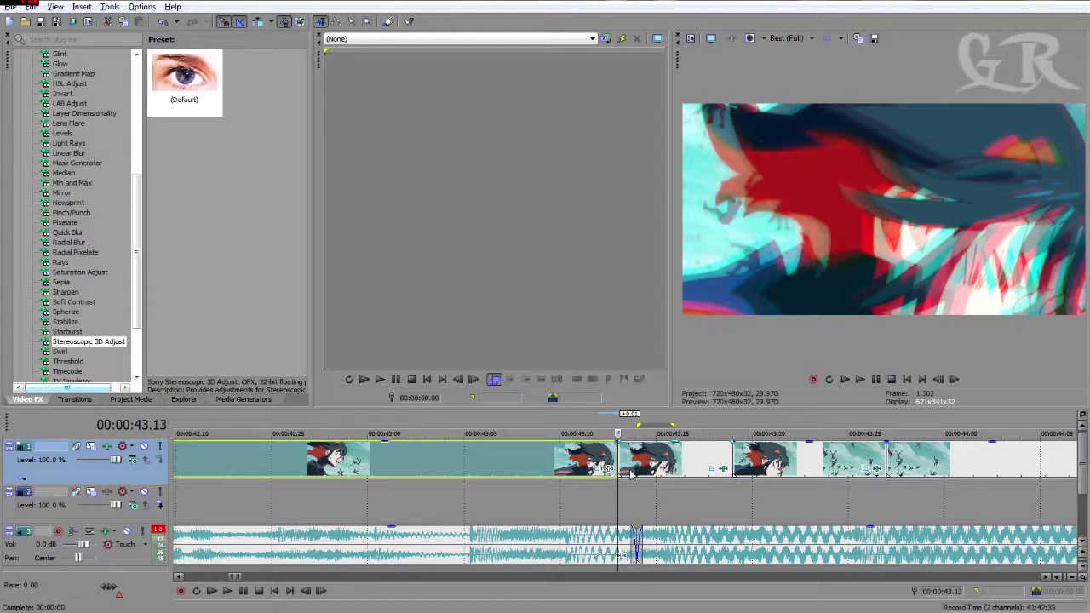
Check the short 3D clip's Pan/Crop framing and split the preceding clip at 00:00:43.09
{"action": "left_click", "coordinate": [714, 471]}
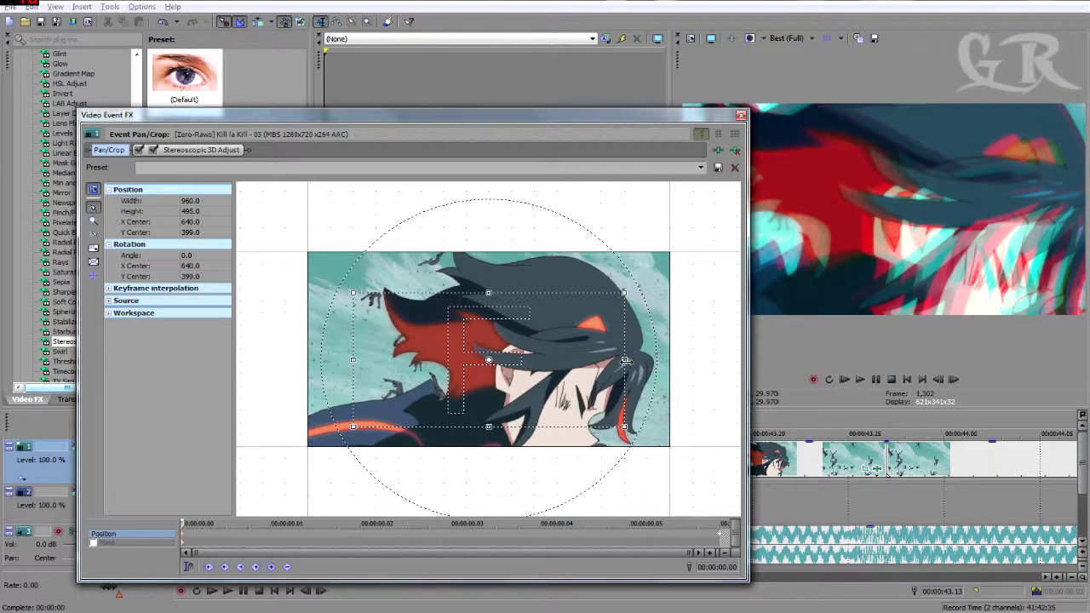
{"action": "left_click", "coordinate": [741, 115]}
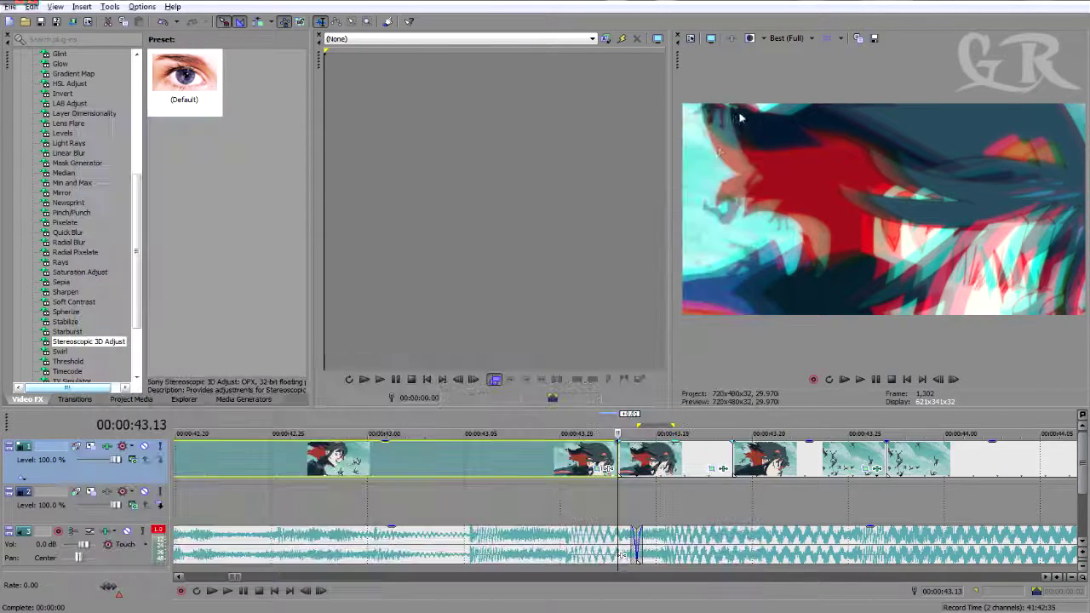
{"action": "key", "text": "Left"}
{"action": "key", "text": "Left"}
{"action": "key", "text": "Left"}
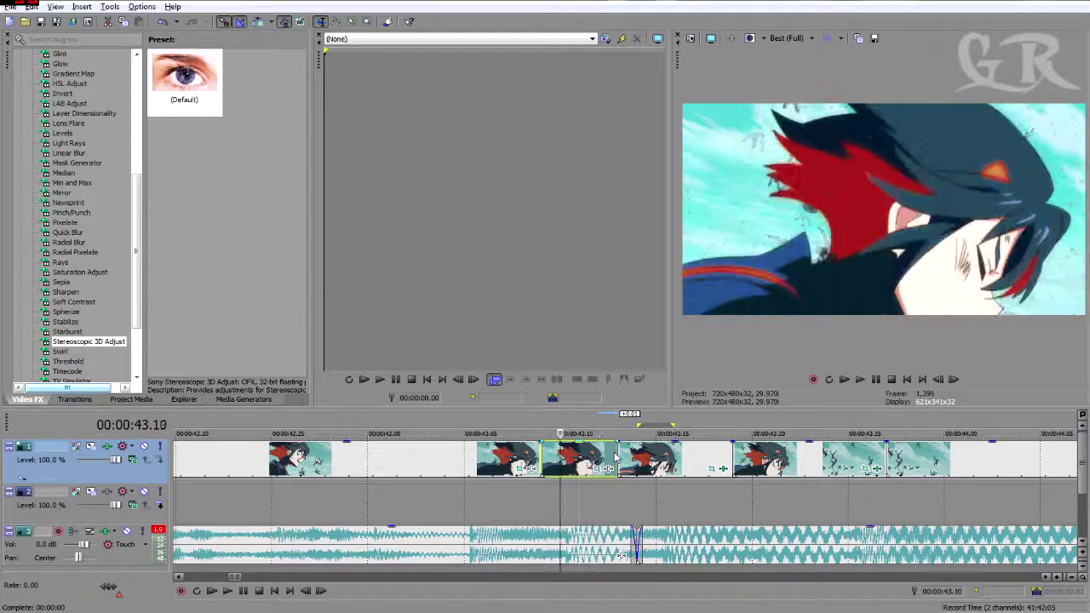
Zoom in the last Pan/Crop frame of the short clip starting at 00:00:43.09 to about 1,120 by 585, centred at 640, 382.5
{"action": "left_click", "coordinate": [605, 469]}
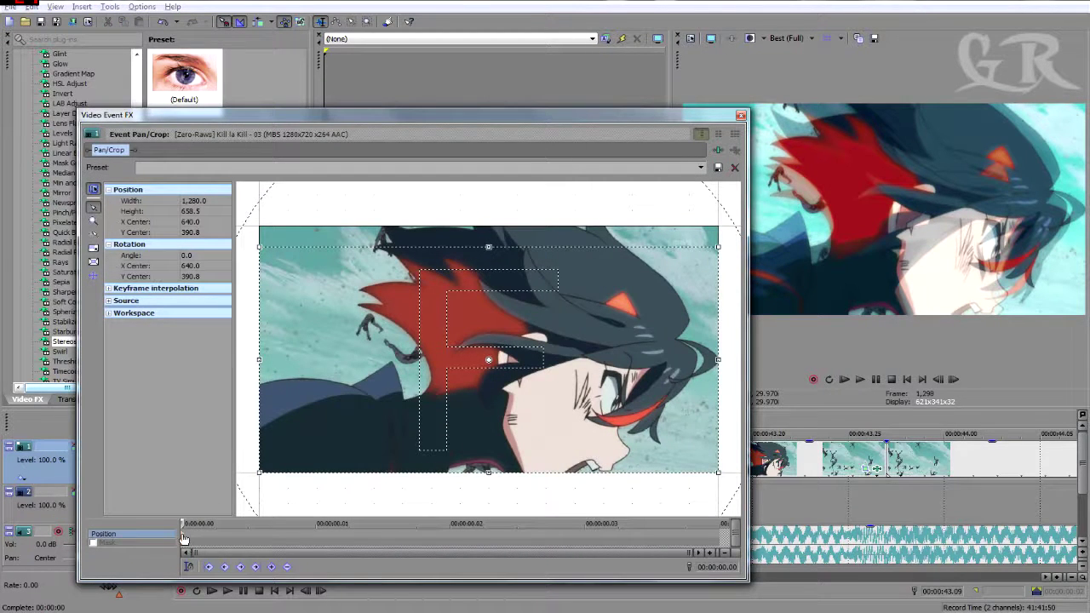
{"action": "left_click_drag", "start_coordinate": [203, 522], "coordinate": [717, 499]}
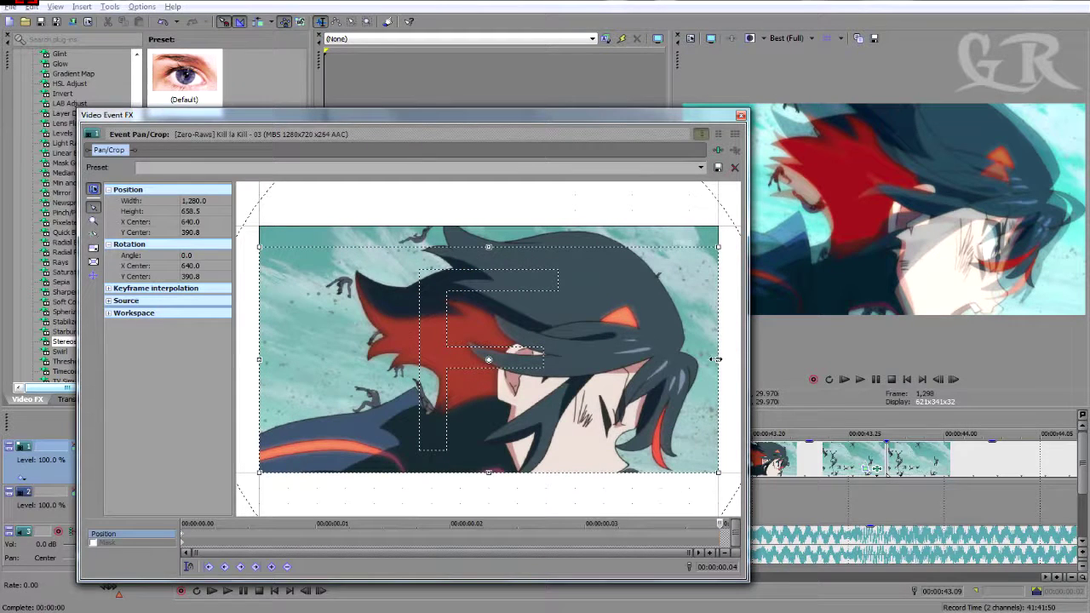
{"action": "left_click_drag", "start_coordinate": [699, 358], "coordinate": [689, 359]}
{"action": "left_click_drag", "start_coordinate": [477, 249], "coordinate": [477, 257]}
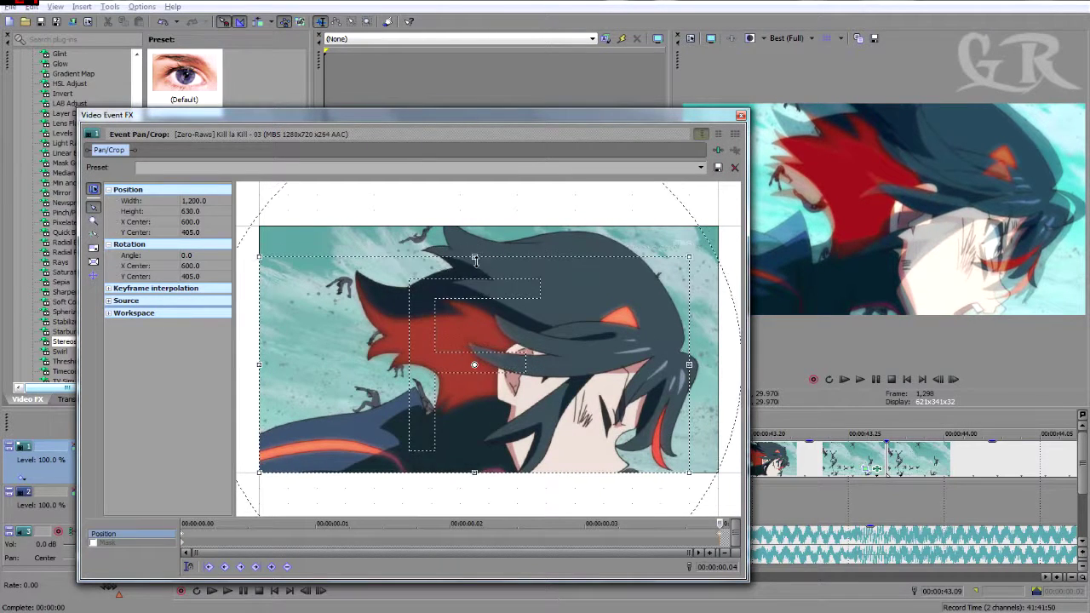
{"action": "left_click_drag", "start_coordinate": [259, 362], "coordinate": [278, 362]}
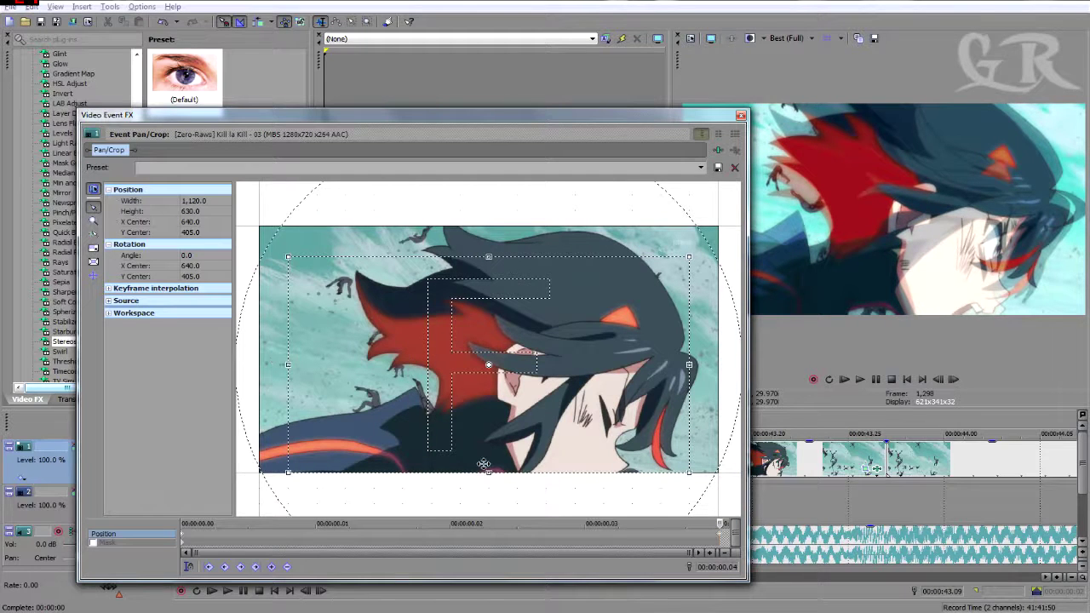
{"action": "left_click_drag", "start_coordinate": [487, 473], "coordinate": [489, 457]}
{"action": "left_click", "coordinate": [741, 115]}
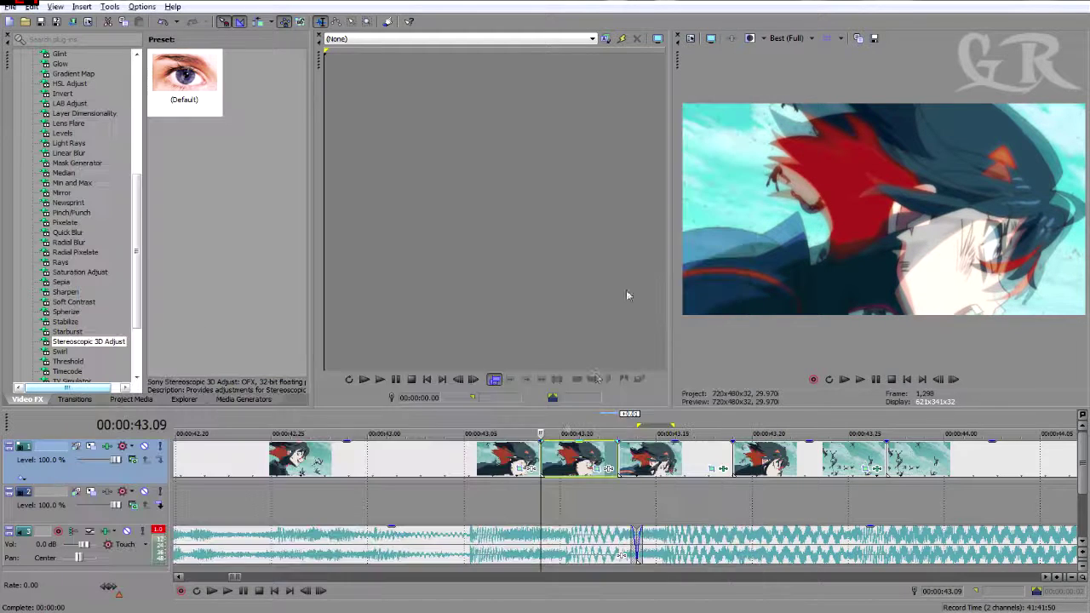
Step through the short clip's frames up to the 3D clip and play back from before the cut to check the zoom
{"action": "key", "text": "Right"}
{"action": "key", "text": "Right"}
{"action": "key", "text": "Right"}
{"action": "key", "text": "Right"}
{"action": "key", "text": "Right"}
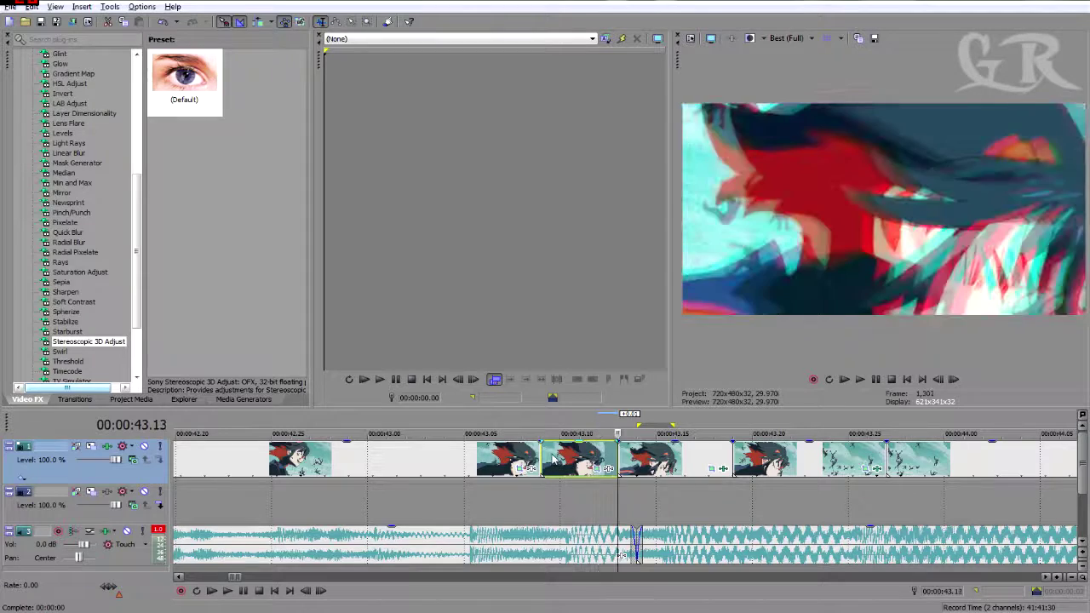
{"action": "left_click", "coordinate": [398, 460]}
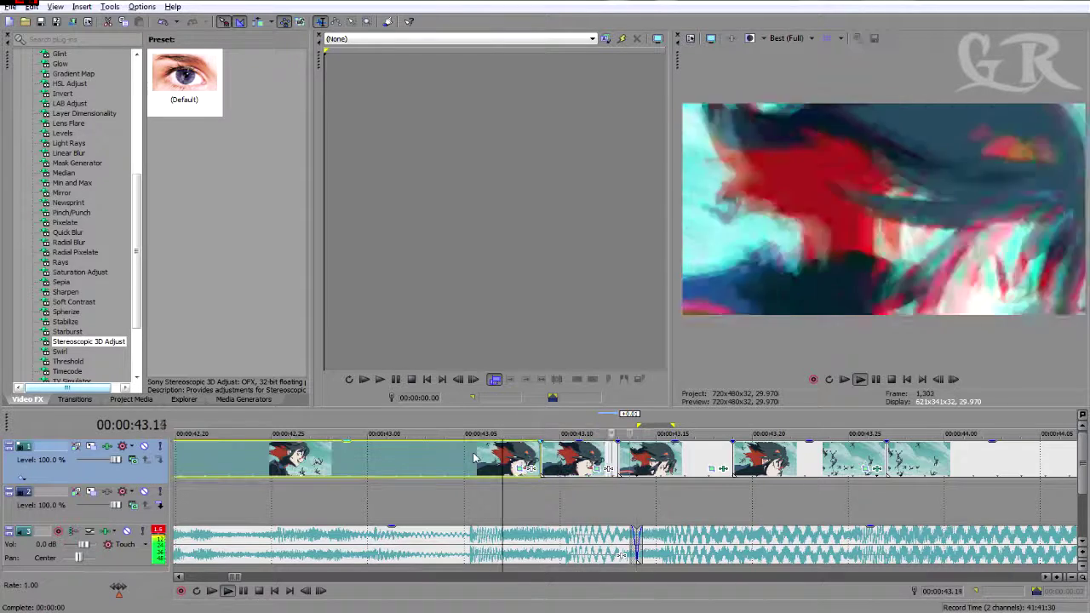
{"action": "left_click", "coordinate": [400, 458]}
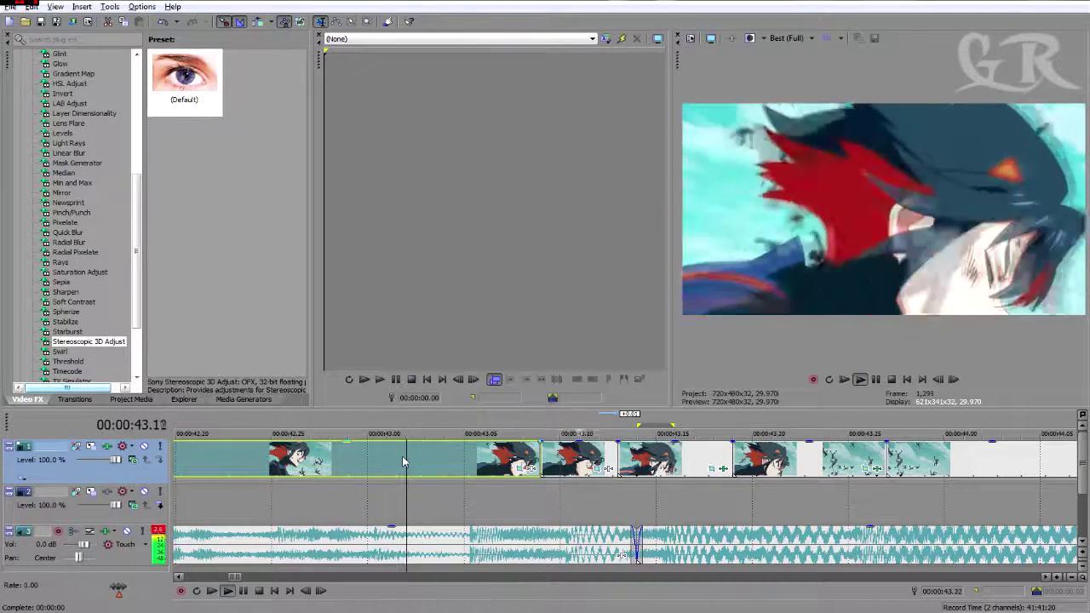
Move the short clip's ending Pan/Crop keyframe to 00:00:00.02 and close the window
{"action": "left_click", "coordinate": [554, 464]}
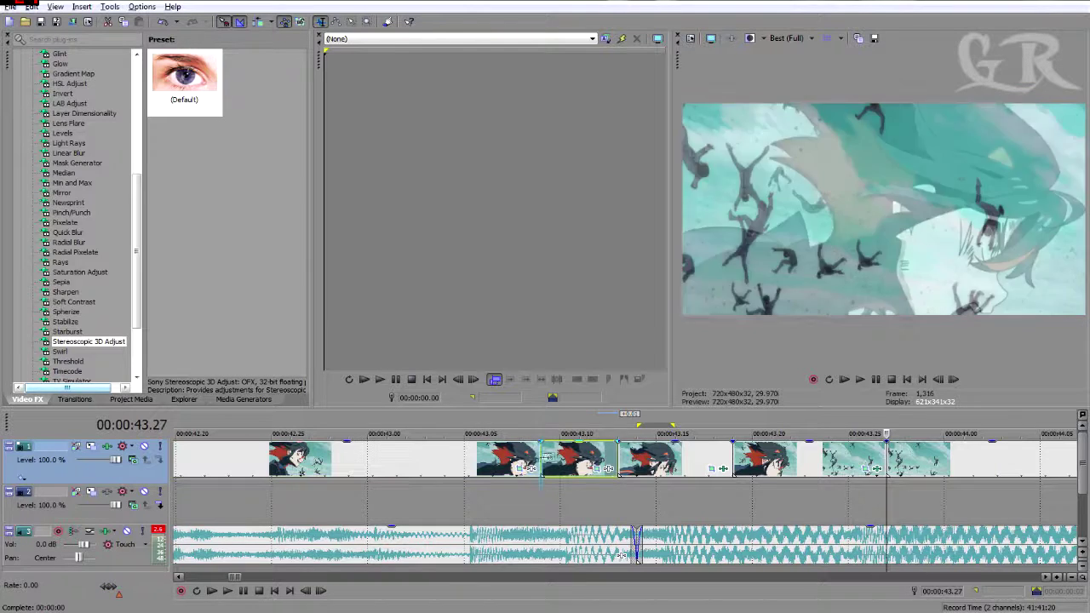
{"action": "left_click", "coordinate": [602, 471]}
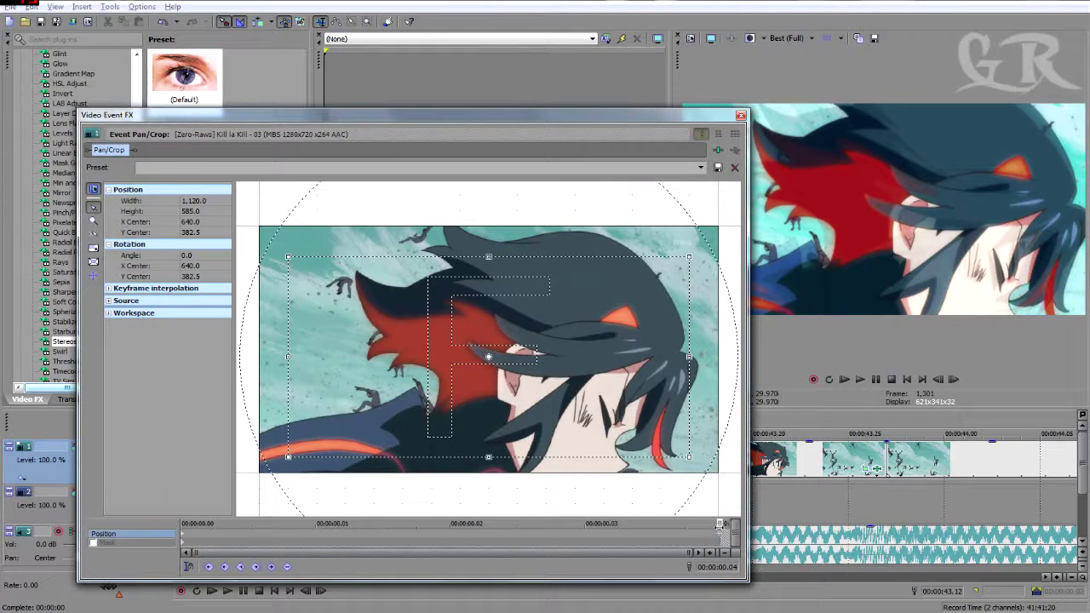
{"action": "left_click_drag", "start_coordinate": [720, 524], "coordinate": [450, 524]}
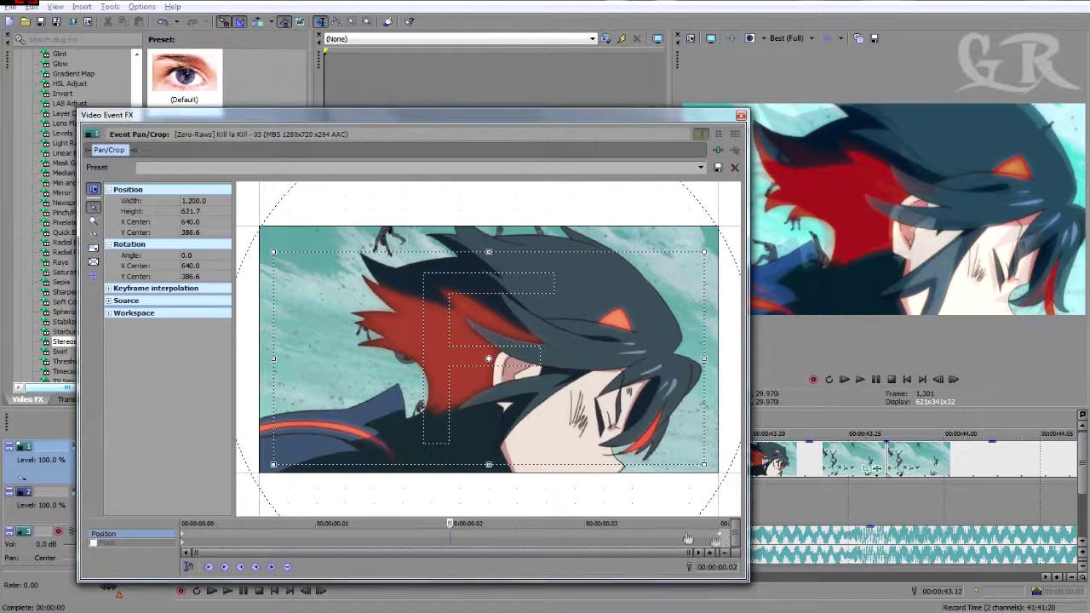
{"action": "left_click_drag", "start_coordinate": [719, 535], "coordinate": [469, 534]}
{"action": "left_click", "coordinate": [740, 117]}
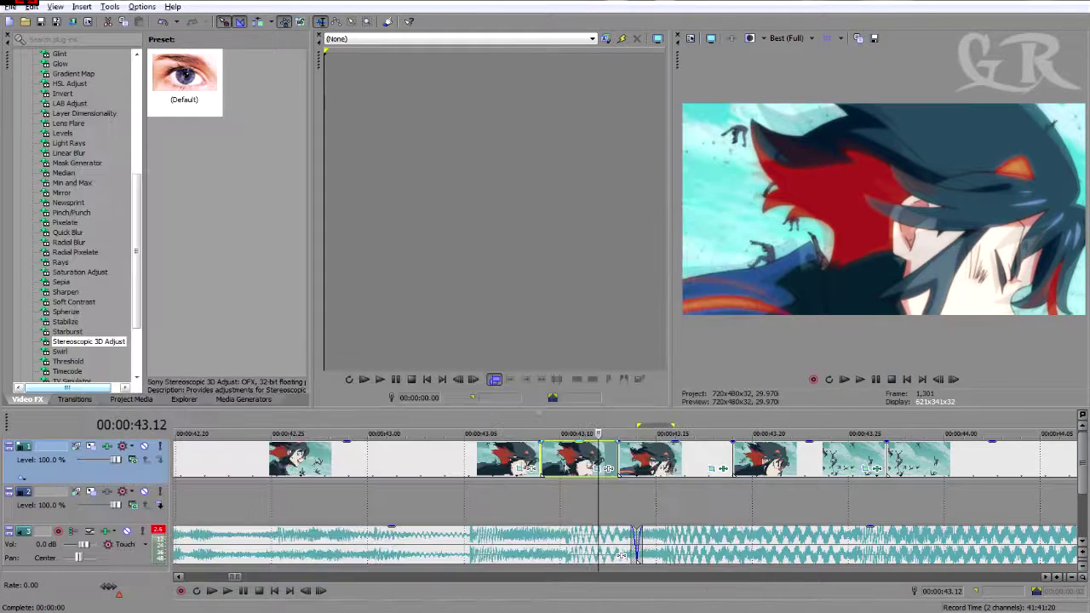
Step through the short clip into the 3D clip frame by frame and check its Pan/Crop framing at 00:00:43.11
{"action": "left_click", "coordinate": [545, 454]}
{"action": "key", "text": "Right"}
{"action": "key", "text": "Right"}
{"action": "key", "text": "Right"}
{"action": "key", "text": "Right"}
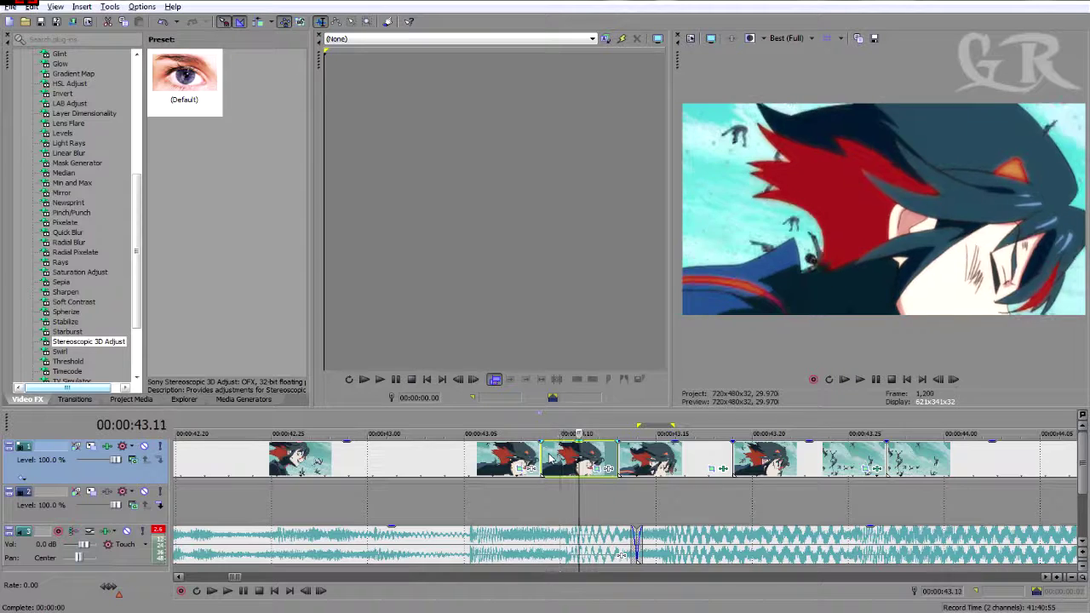
{"action": "key", "text": "Right"}
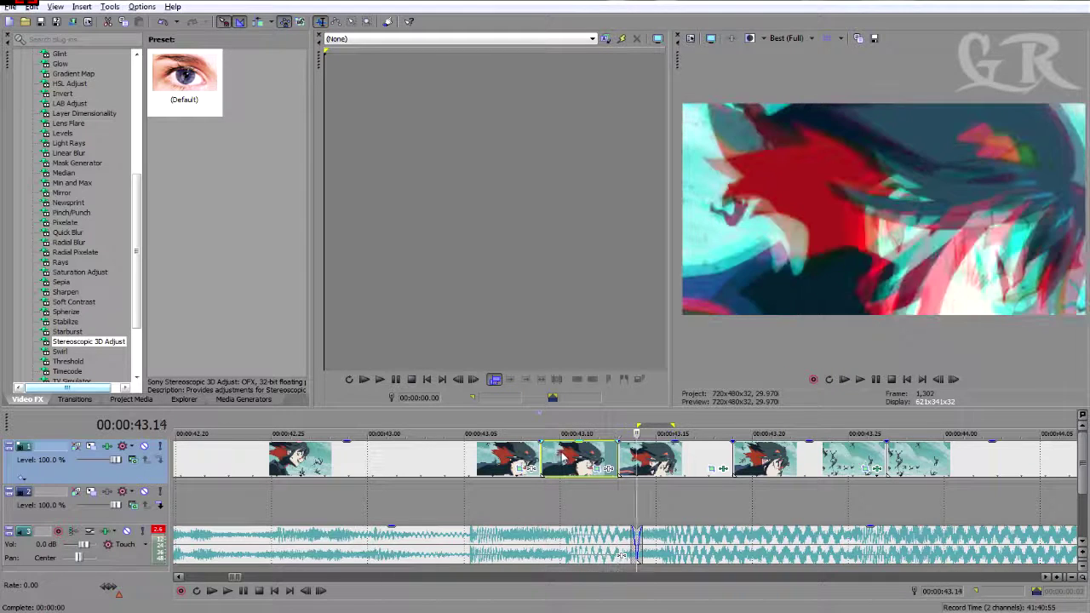
{"action": "key", "text": "Left"}
{"action": "key", "text": "Left"}
{"action": "key", "text": "Left"}
{"action": "left_click", "coordinate": [607, 469]}
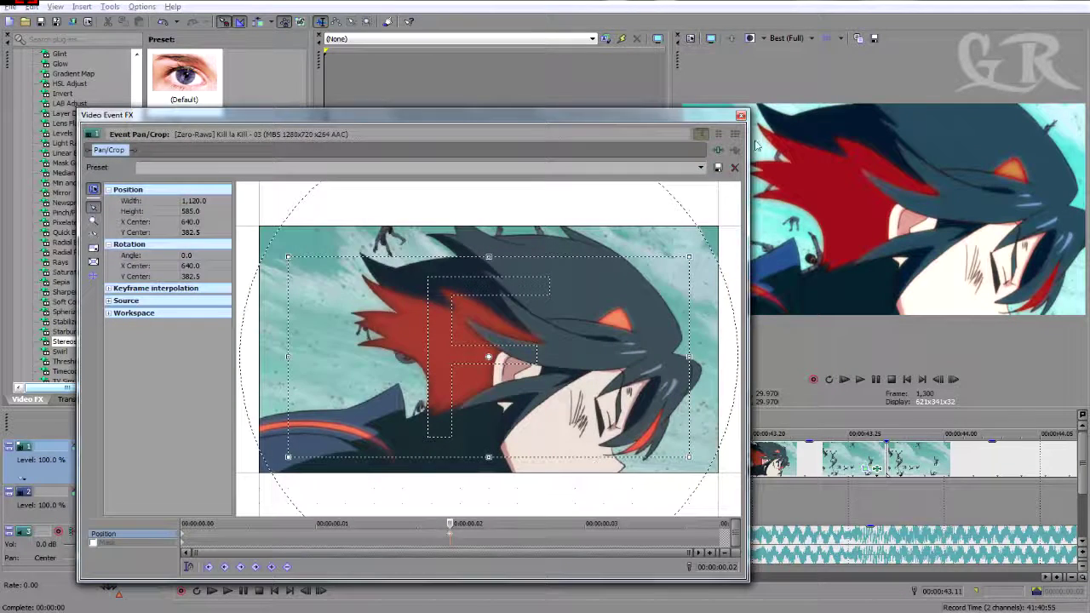
{"action": "left_click", "coordinate": [741, 116]}
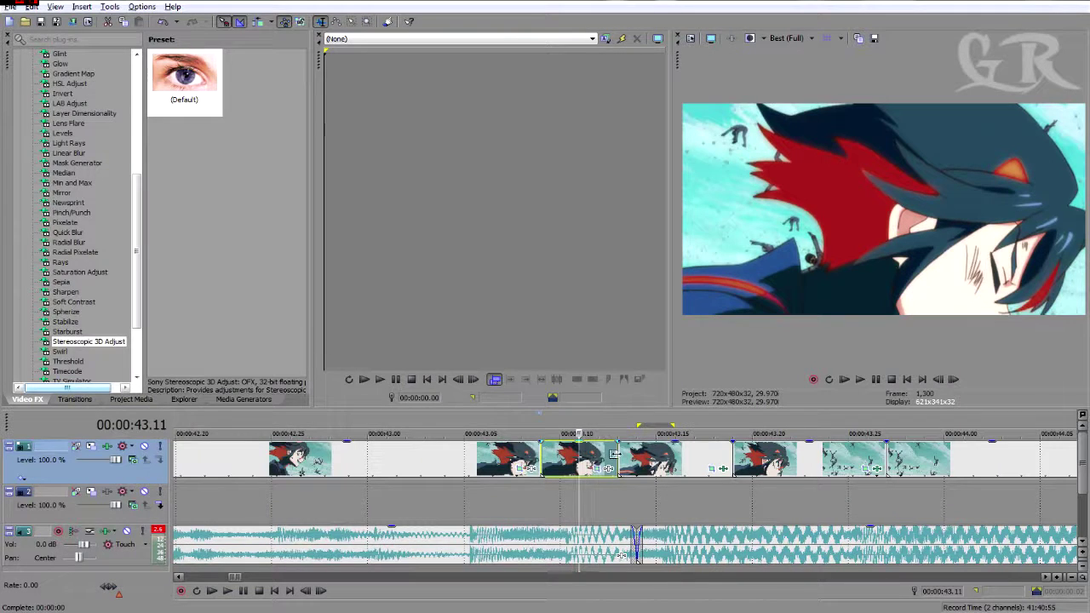
Move the short clip's zoomed Pan/Crop keyframe back to the end and its starting keyframe to 00:00:00.02, and close the window
{"action": "left_click", "coordinate": [606, 469]}
{"action": "left_click_drag", "start_coordinate": [452, 539], "coordinate": [659, 539]}
{"action": "left_click_drag", "start_coordinate": [182, 536], "coordinate": [416, 543]}
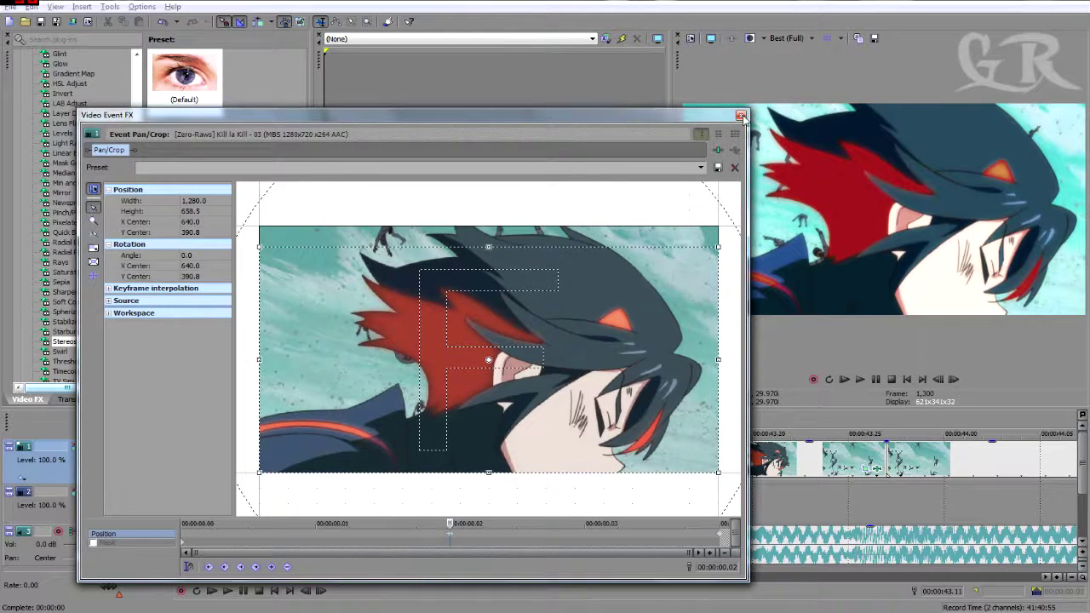
{"action": "left_click", "coordinate": [741, 115]}
Check the frames around the zoom and trim the short clip's start to 00:00:43.11
{"action": "key", "text": "Right"}
{"action": "key", "text": "Left"}
{"action": "key", "text": "Left"}
{"action": "key", "text": "Left"}
{"action": "key", "text": "Right"}
{"action": "key", "text": "Right"}
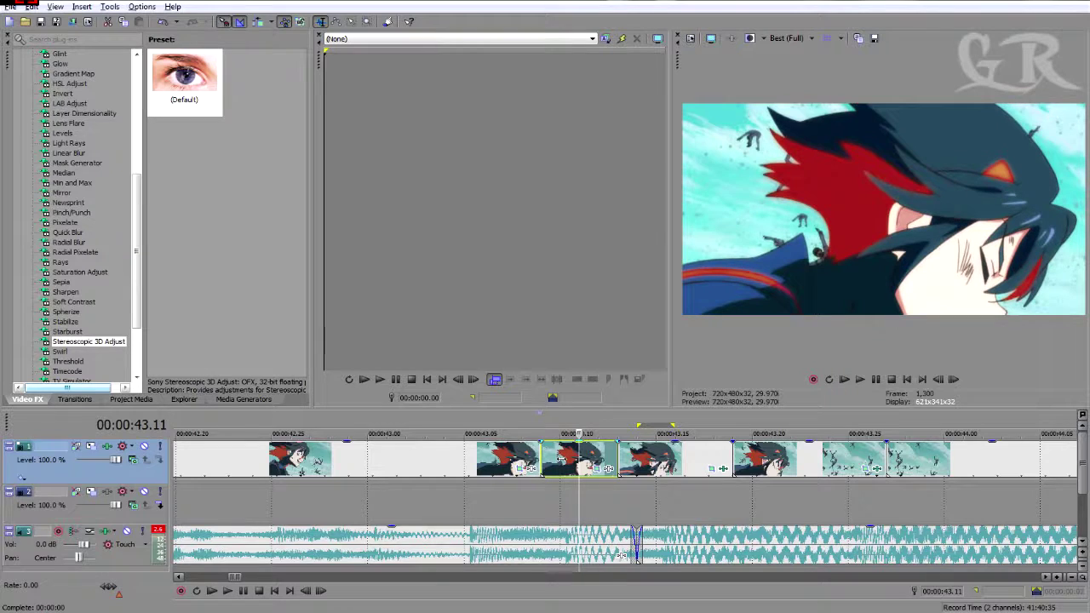
{"action": "key", "text": "Left"}
{"action": "left_click_drag", "start_coordinate": [543, 459], "coordinate": [579, 458]}
{"action": "left_click", "coordinate": [580, 460]}
Reset the trimmed clip's starting Pan/Crop frame to Default, crop its top edge to centre it at about 640, 389, and close the window
{"action": "left_click", "coordinate": [606, 468]}
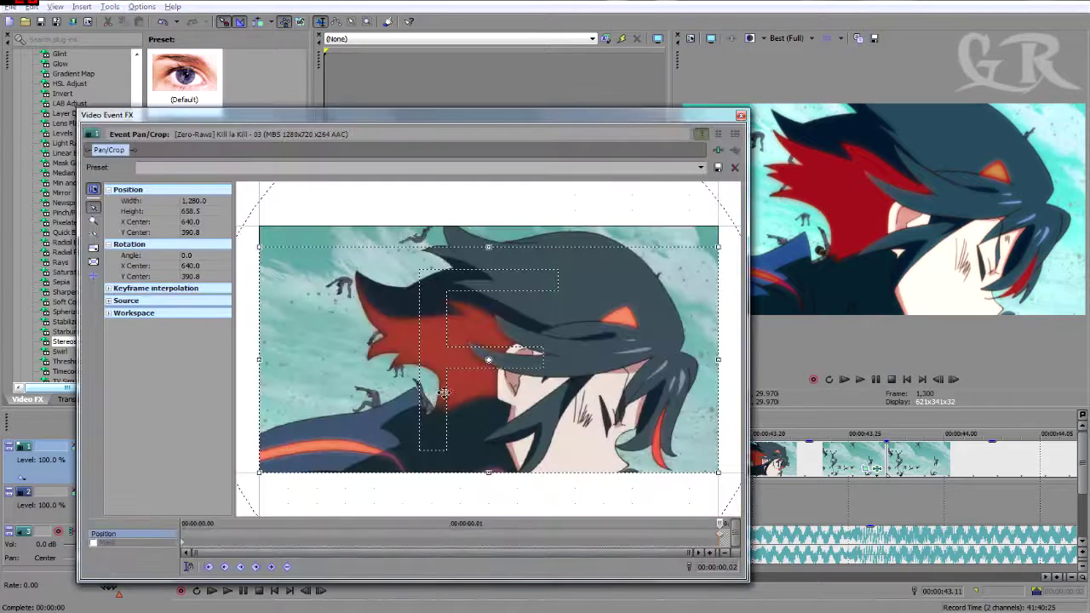
{"action": "left_click", "coordinate": [194, 539]}
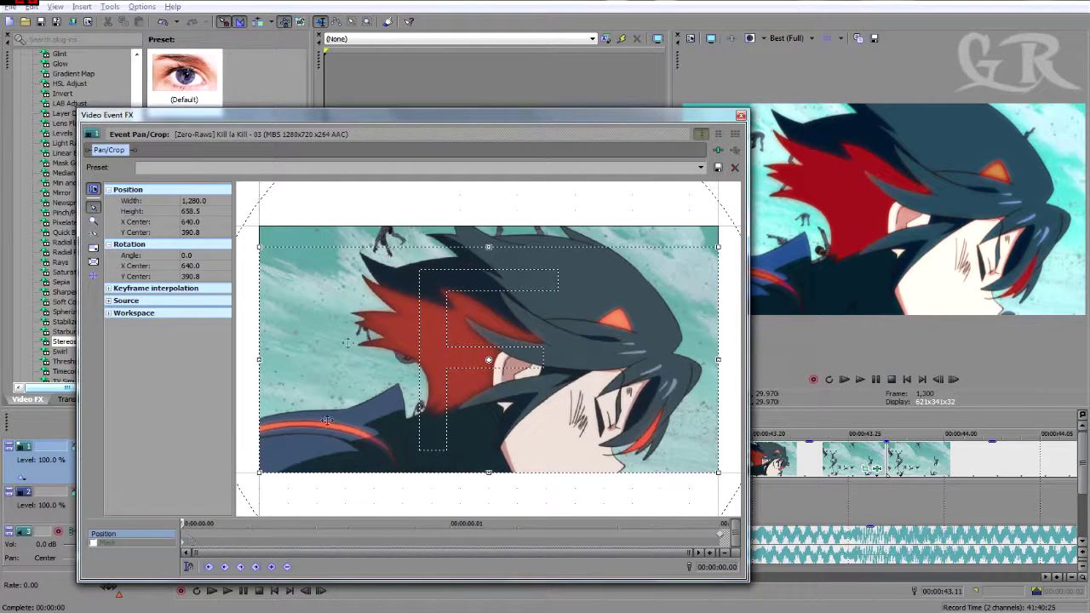
{"action": "key", "text": "ctrl+z"}
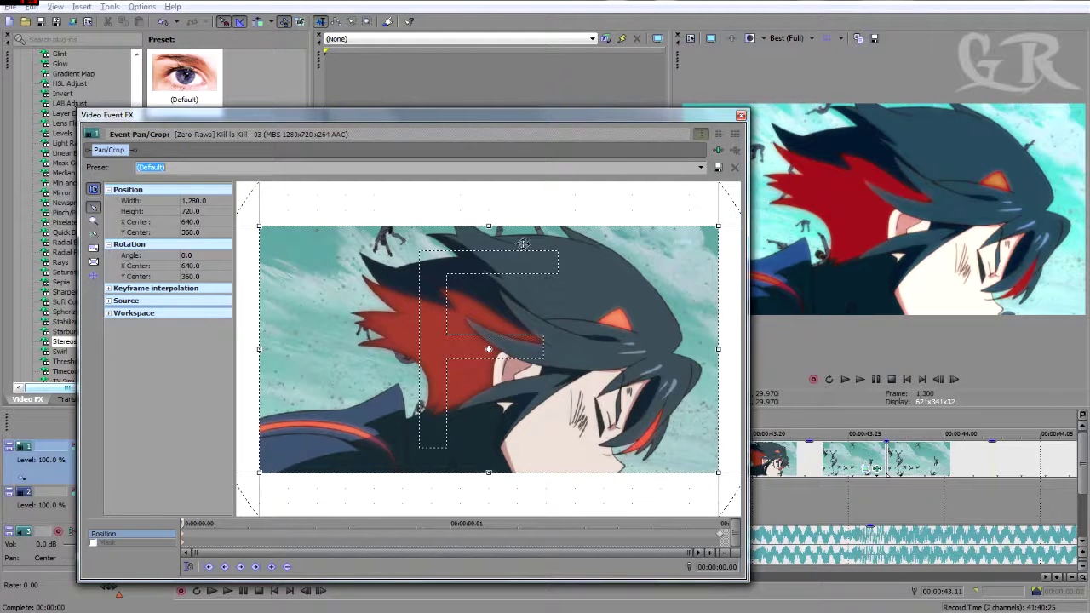
{"action": "left_click_drag", "start_coordinate": [490, 226], "coordinate": [489, 245]}
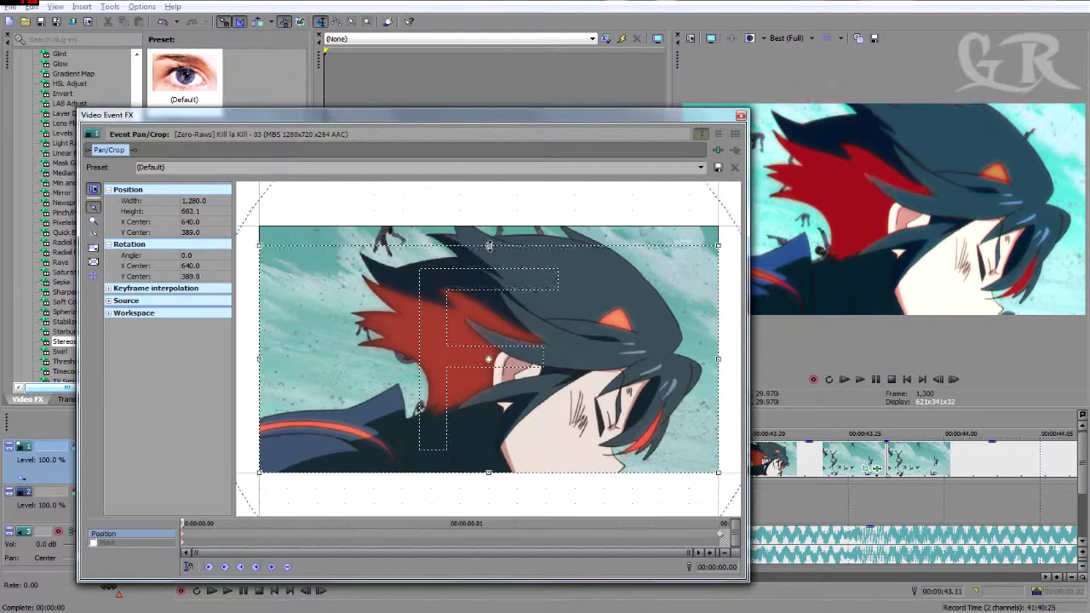
{"action": "left_click", "coordinate": [741, 115]}
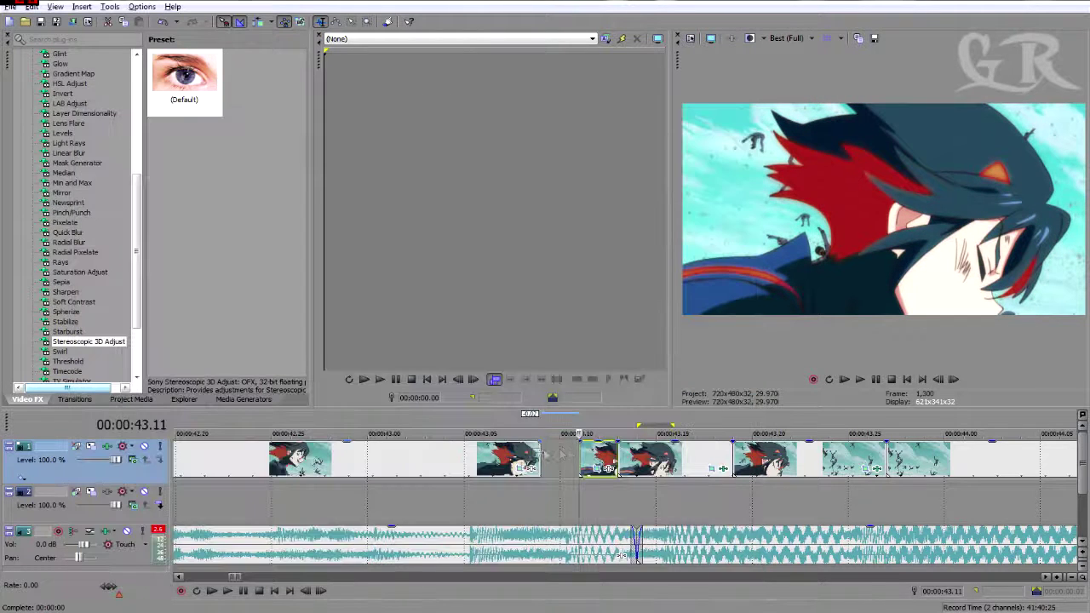
Extend the preceding clip's end to 00:00:43.11 to close the gap before the trimmed clip
{"action": "left_click_drag", "start_coordinate": [542, 454], "coordinate": [581, 453]}
{"action": "key", "text": "Left"}
{"action": "key", "text": "Right"}
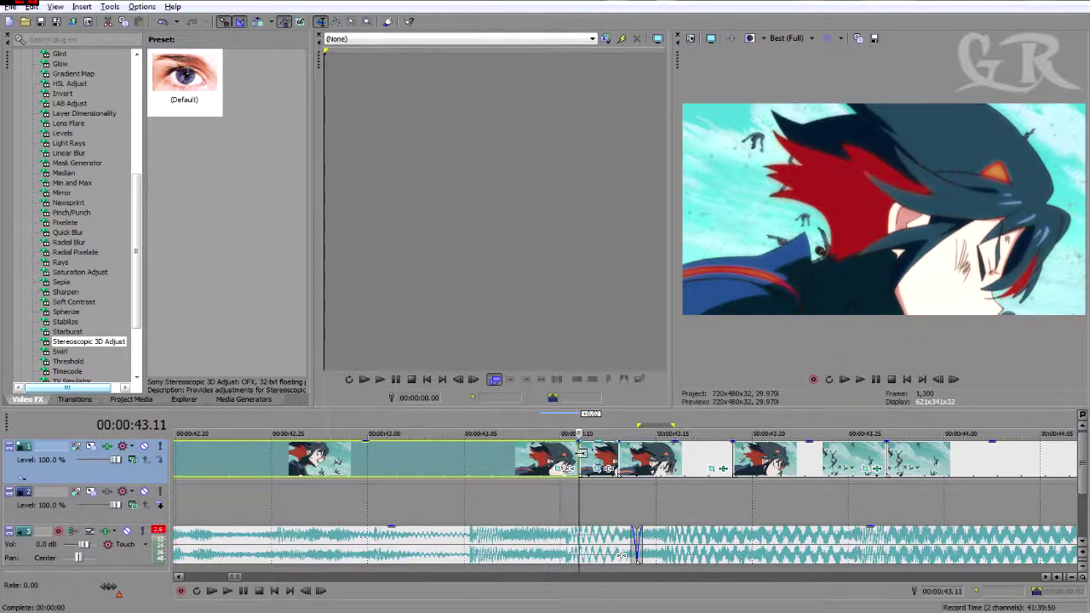
Step through the frames around the new cut at 00:00:43.11 and play back from it to check the transition
{"action": "key", "text": "Left"}
{"action": "key", "text": "Right"}
{"action": "key", "text": "Right"}
{"action": "key", "text": "Right"}
{"action": "key", "text": "Right"}
{"action": "key", "text": "Right"}
{"action": "key", "text": "Left"}
{"action": "left_click", "coordinate": [585, 460]}
{"action": "key", "text": "space"}
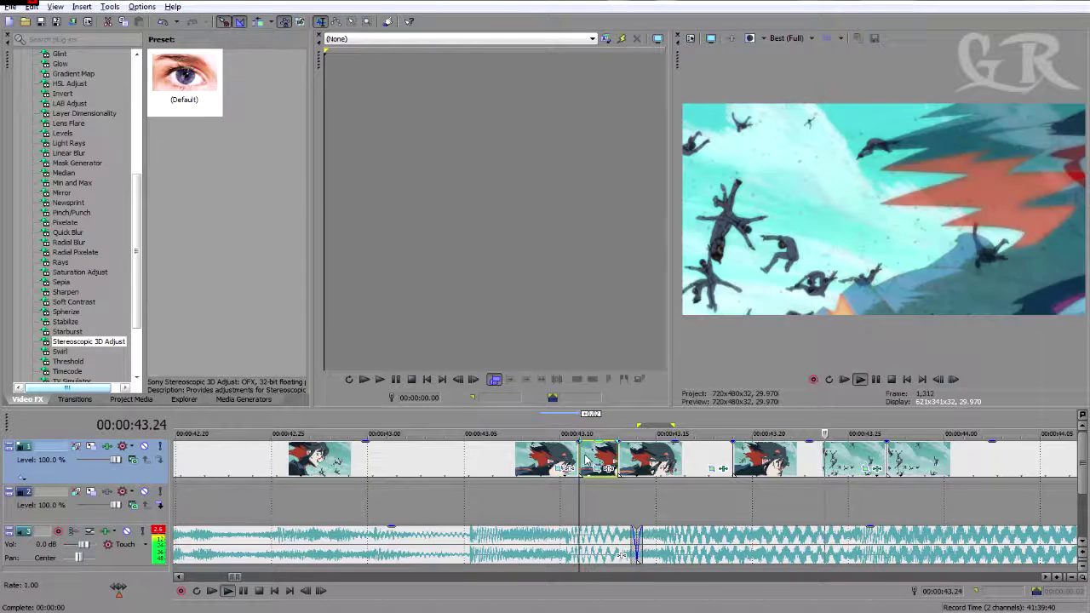
{"action": "key", "text": "Return"}
Play back repeatedly from just before the cut to check the timing of the zoom and 3D shake
{"action": "left_click", "coordinate": [532, 467]}
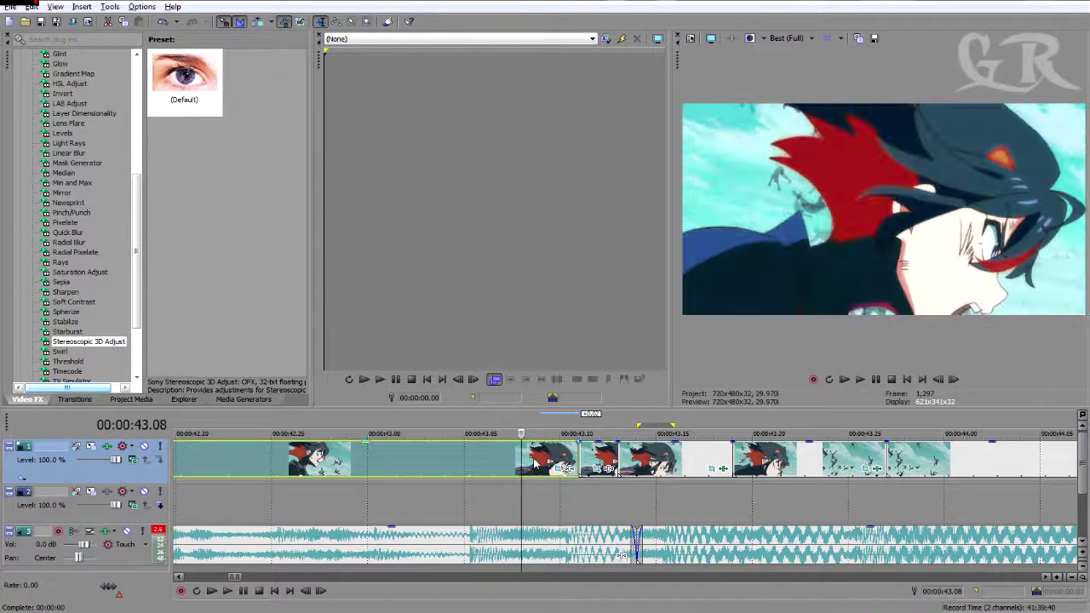
{"action": "key", "text": "Right"}
{"action": "key", "text": "Right"}
{"action": "key", "text": "space"}
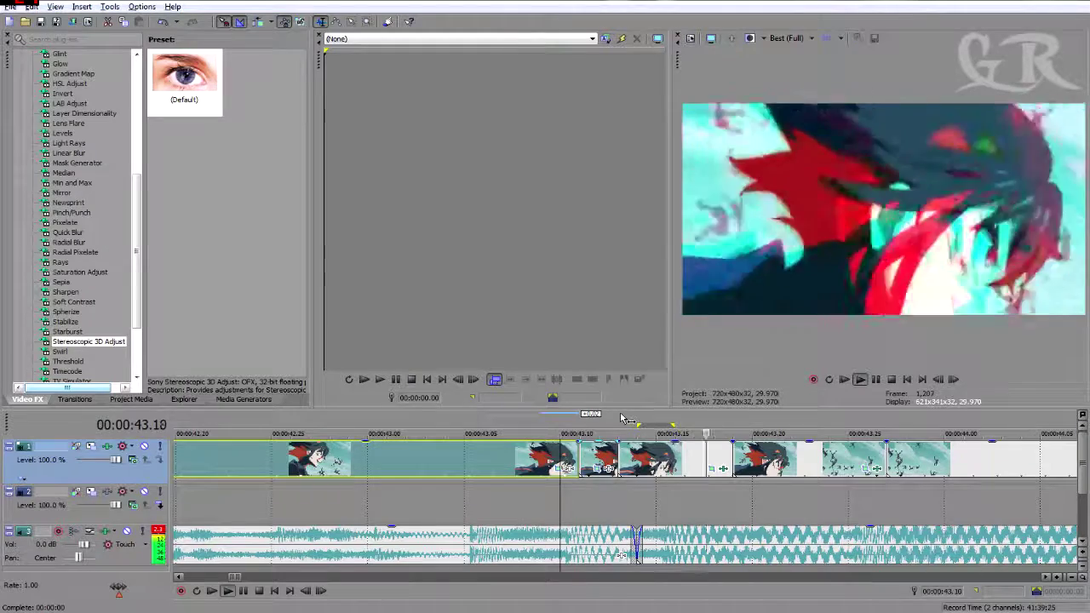
{"action": "left_click", "coordinate": [505, 465]}
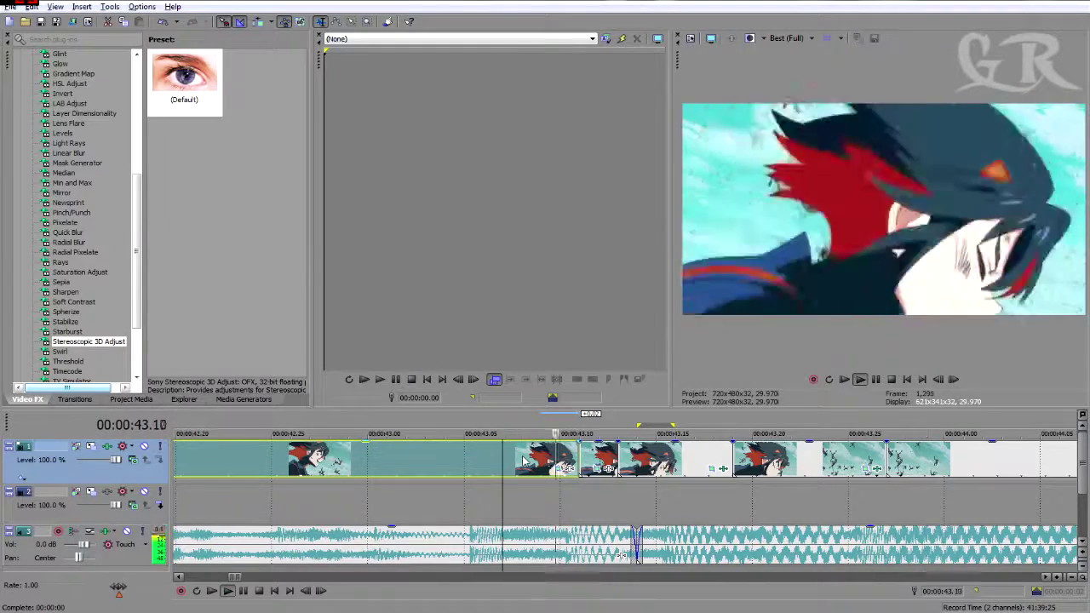
{"action": "left_click", "coordinate": [541, 460]}
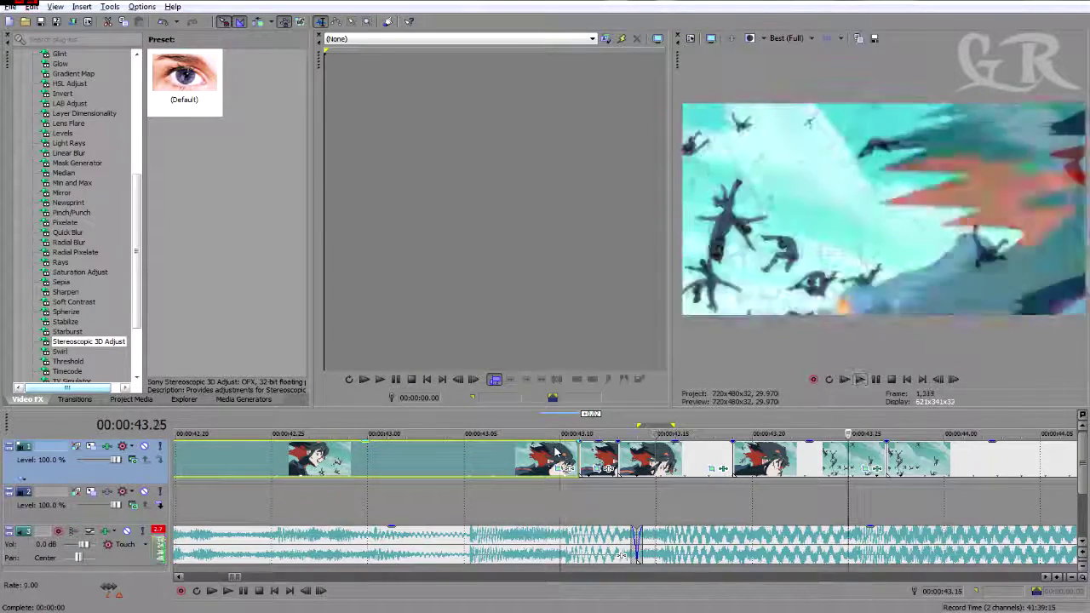
{"action": "key", "text": "Return"}
{"action": "left_click", "coordinate": [520, 453]}
{"action": "key", "text": "Return"}
{"action": "key", "text": "Return"}
Zoom in the trimmed clip's ending Pan/Crop frame to about 1,120 by 585, centred at 640, 399, and close the window
{"action": "left_click", "coordinate": [578, 453]}
{"action": "key", "text": "Right"}
{"action": "key", "text": "Right"}
{"action": "key", "text": "Left"}
{"action": "left_click", "coordinate": [607, 468]}
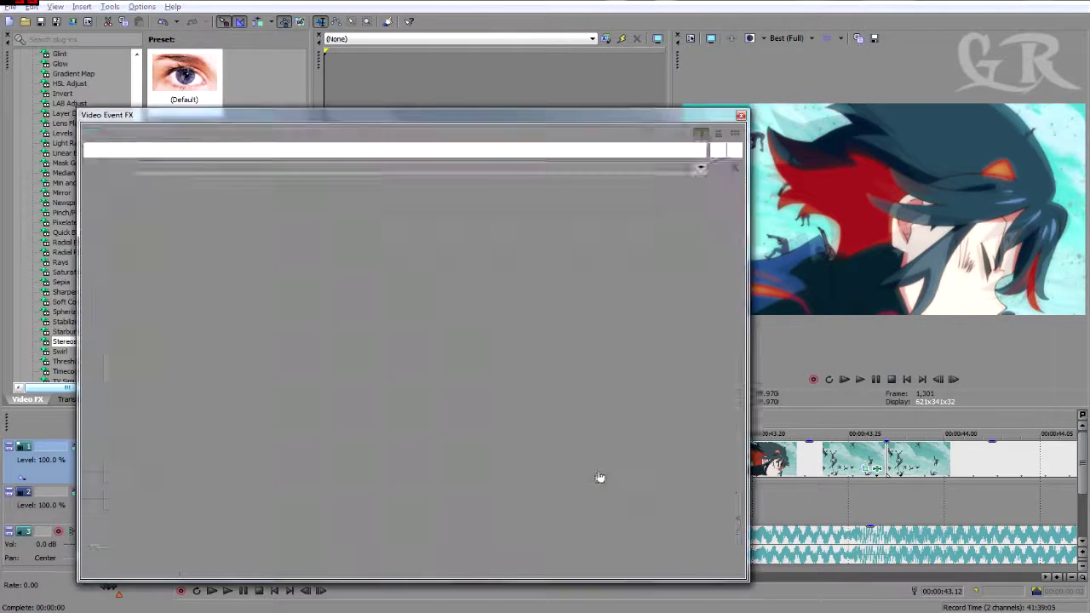
{"action": "left_click", "coordinate": [722, 537]}
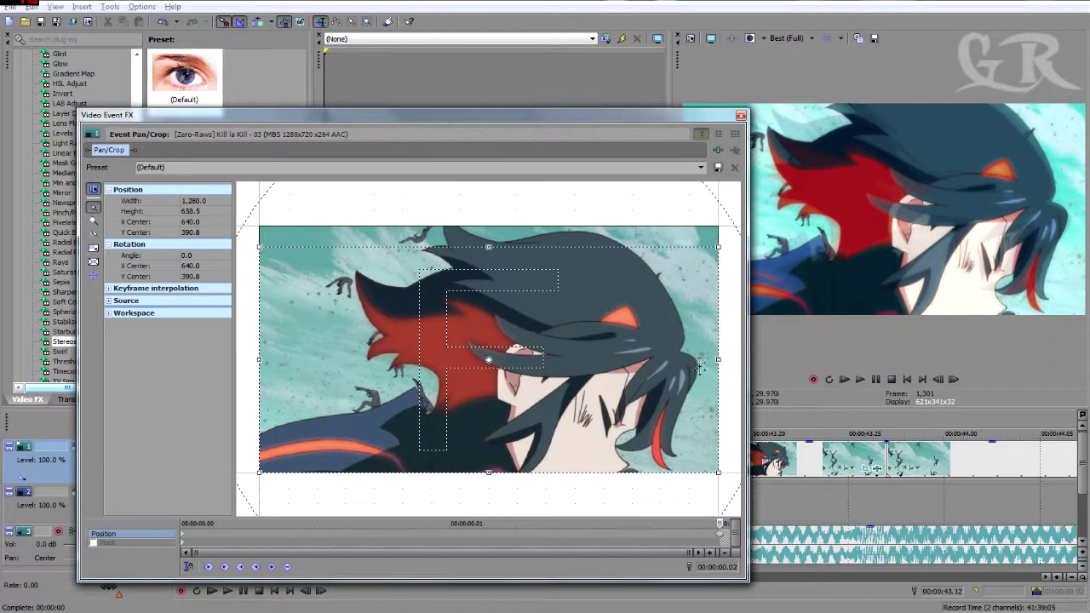
{"action": "left_click_drag", "start_coordinate": [721, 356], "coordinate": [688, 358]}
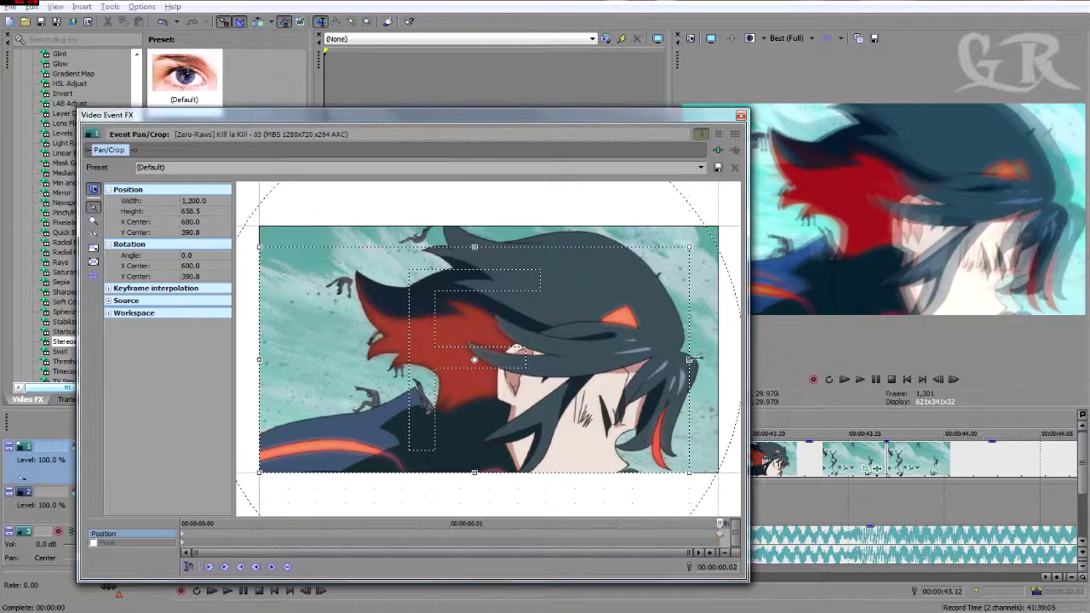
{"action": "left_click_drag", "start_coordinate": [264, 360], "coordinate": [289, 358]}
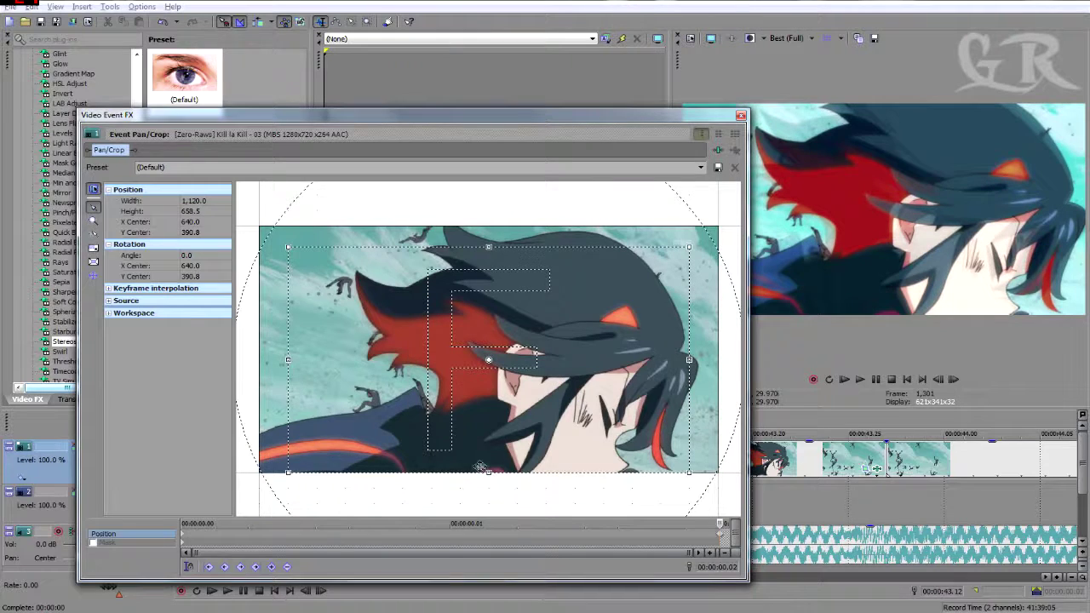
{"action": "left_click_drag", "start_coordinate": [489, 473], "coordinate": [489, 462]}
{"action": "left_click_drag", "start_coordinate": [488, 247], "coordinate": [488, 262]}
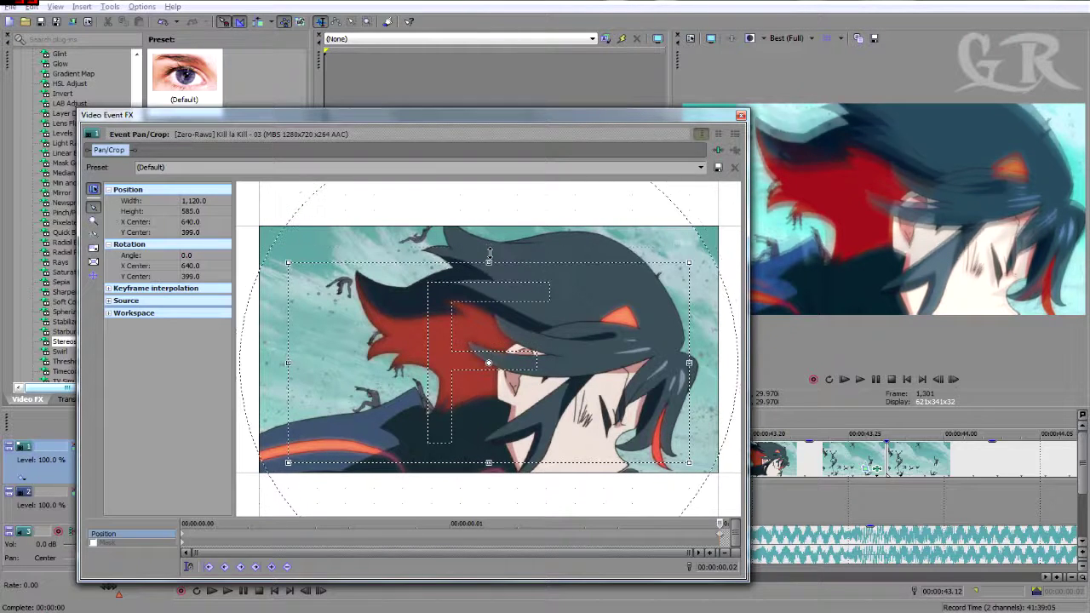
{"action": "left_click", "coordinate": [741, 114]}
{"action": "key", "text": "Left"}
{"action": "key", "text": "Right"}
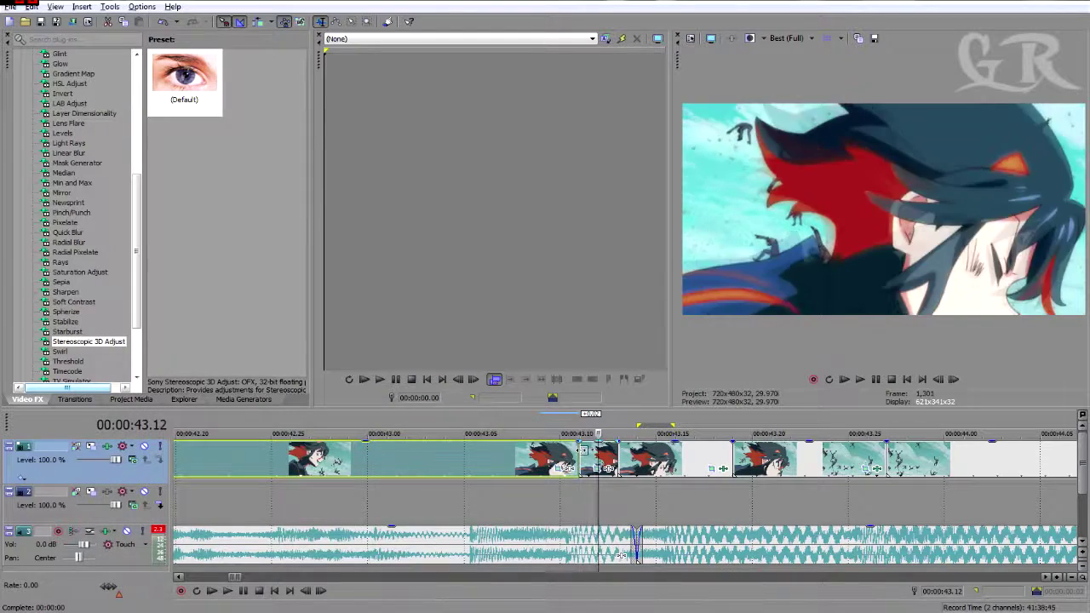
Play back the zoom and 3D shake several times from about 00:00:43.08 to check the transition's timing
{"action": "key", "text": "Right"}
{"action": "key", "text": "Right"}
{"action": "left_click", "coordinate": [522, 458]}
{"action": "key", "text": "space"}
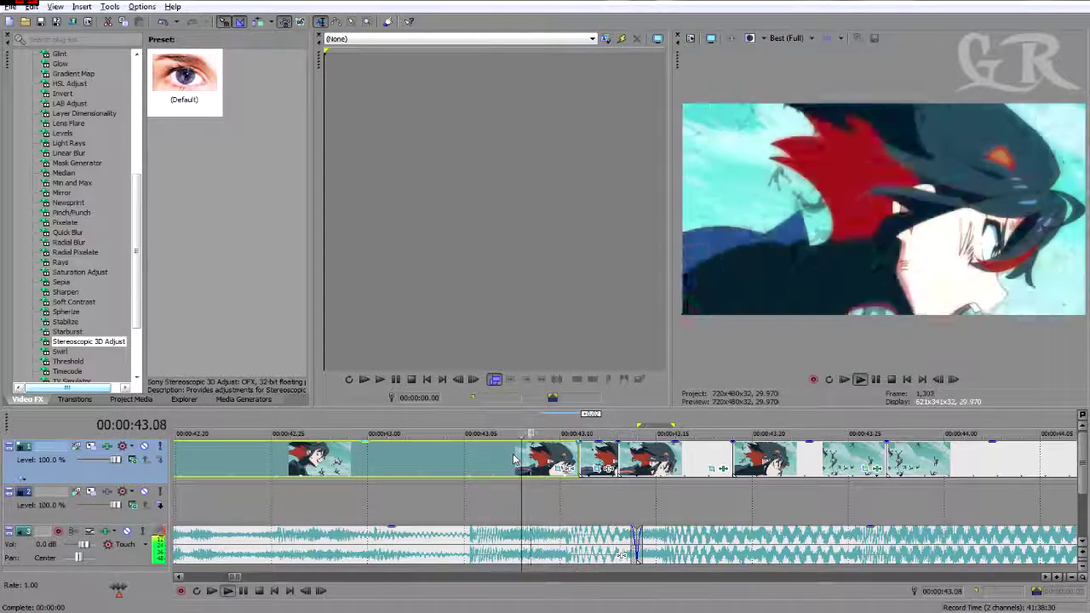
{"action": "key", "text": "space"}
{"action": "key", "text": "space"}
{"action": "key", "text": "space"}
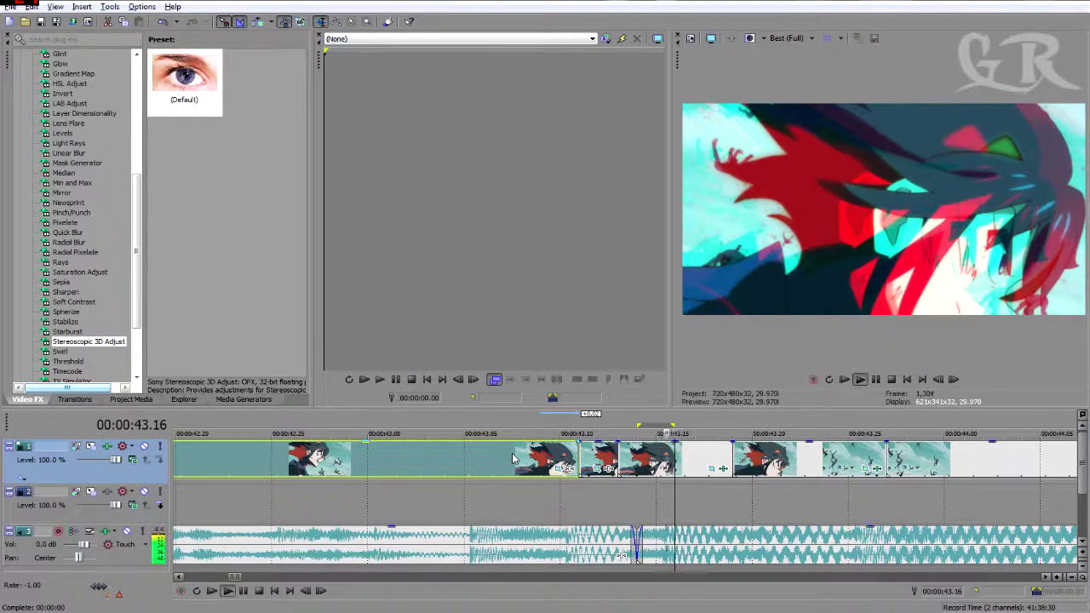
{"action": "key", "text": "space"}
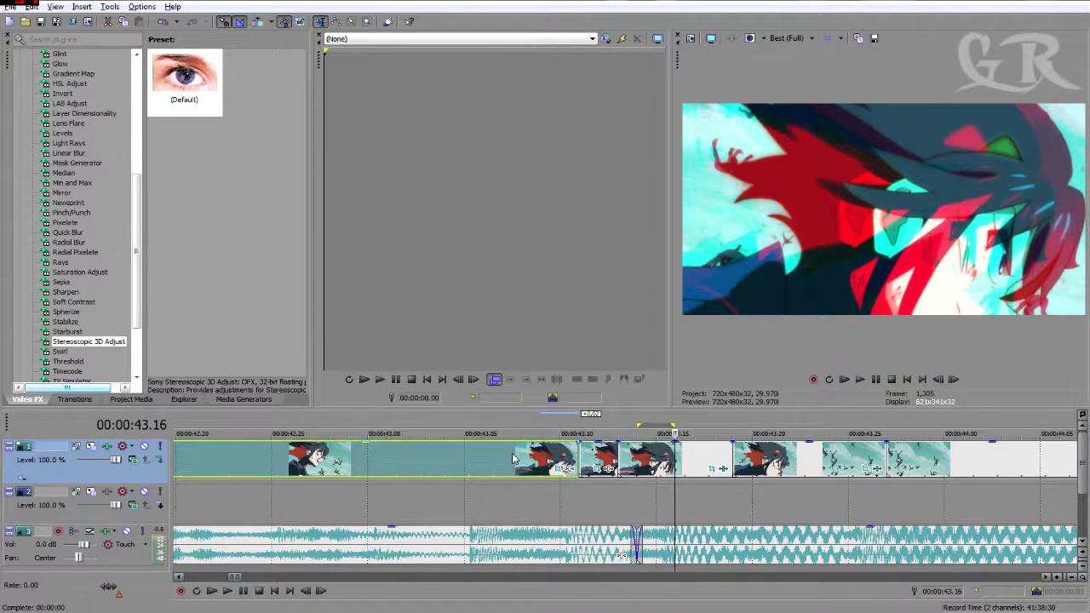
{"action": "left_click", "coordinate": [517, 457]}
{"action": "key", "text": "space"}
{"action": "key", "text": "Return"}
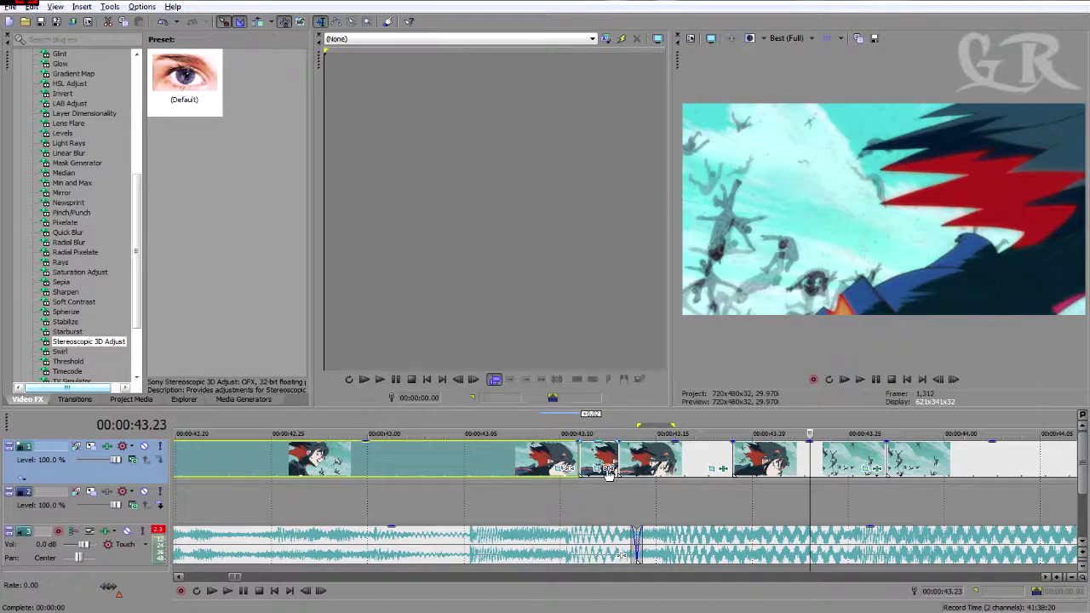
Play back from the short trimmed clip and the clip starting at 00:00:43.13 to review the shake
{"action": "left_click", "coordinate": [584, 458]}
{"action": "left_click", "coordinate": [625, 460]}
{"action": "key", "text": "space"}
{"action": "key", "text": "Return"}
{"action": "left_click", "coordinate": [613, 453]}
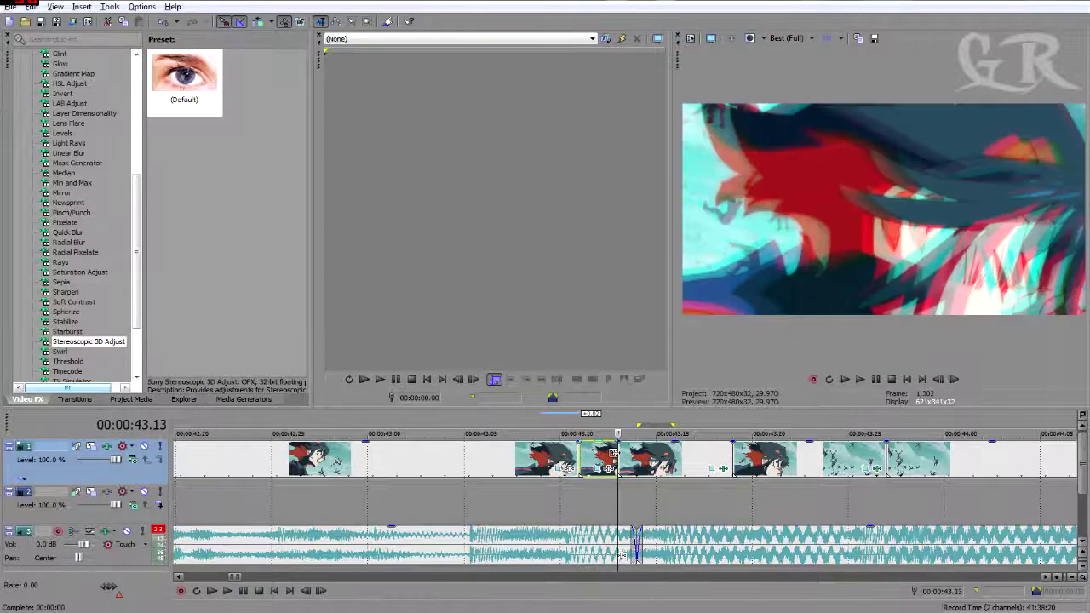
{"action": "key", "text": "space"}
{"action": "left_click", "coordinate": [650, 464]}
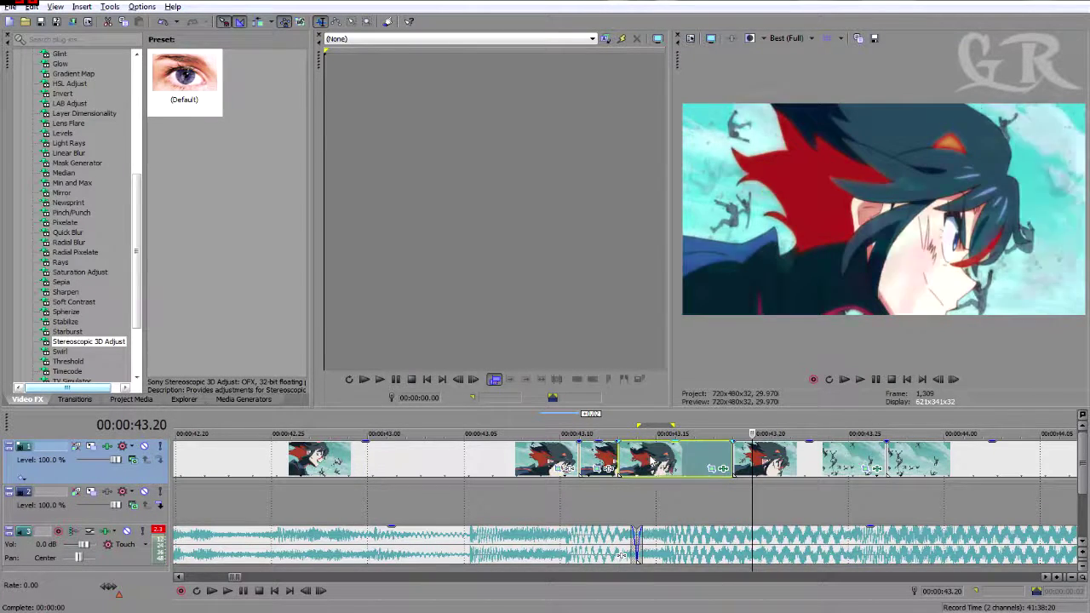
Add an Intense Fixed Radius Radial Blur to the clip starting at 00:00:43.13 and animate its strength, starting at 0
{"action": "left_click", "coordinate": [624, 460]}
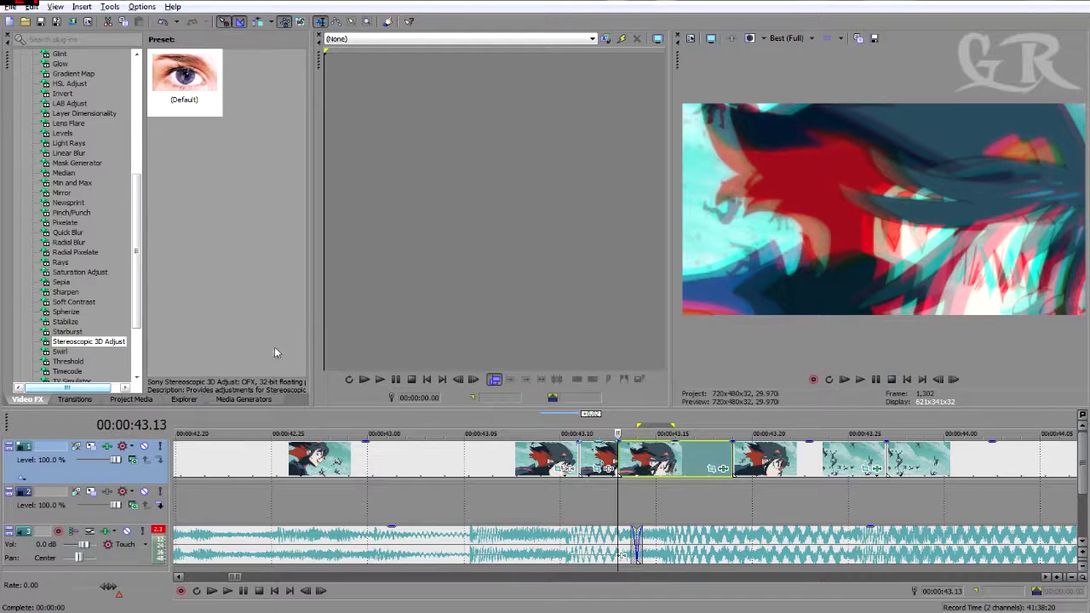
{"action": "left_click", "coordinate": [68, 233]}
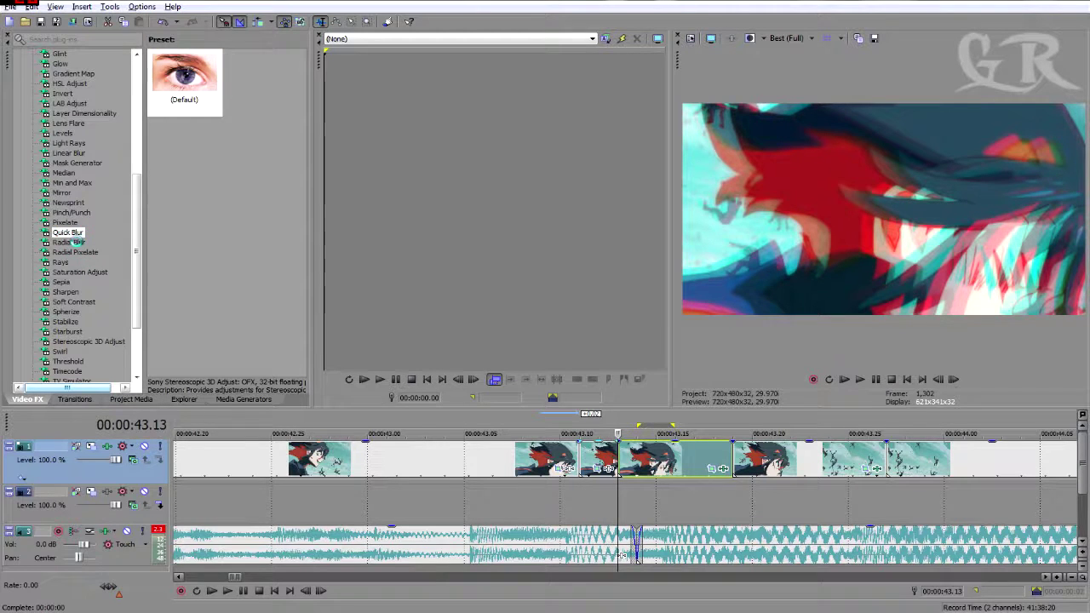
{"action": "left_click", "coordinate": [79, 243]}
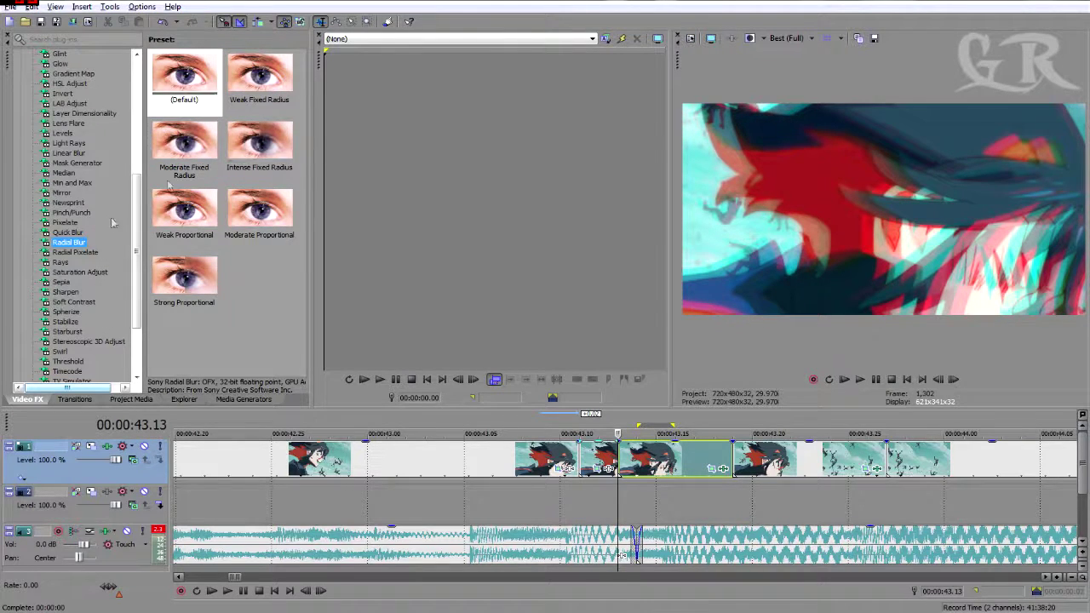
{"action": "left_click_drag", "start_coordinate": [258, 140], "coordinate": [630, 456]}
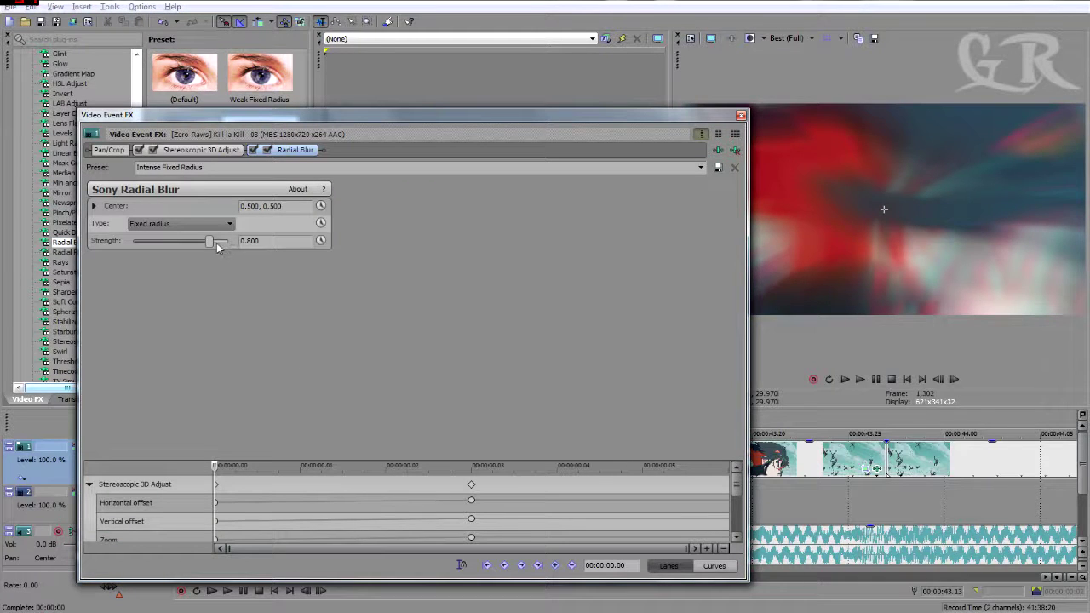
{"action": "left_click_drag", "start_coordinate": [209, 245], "coordinate": [99, 275]}
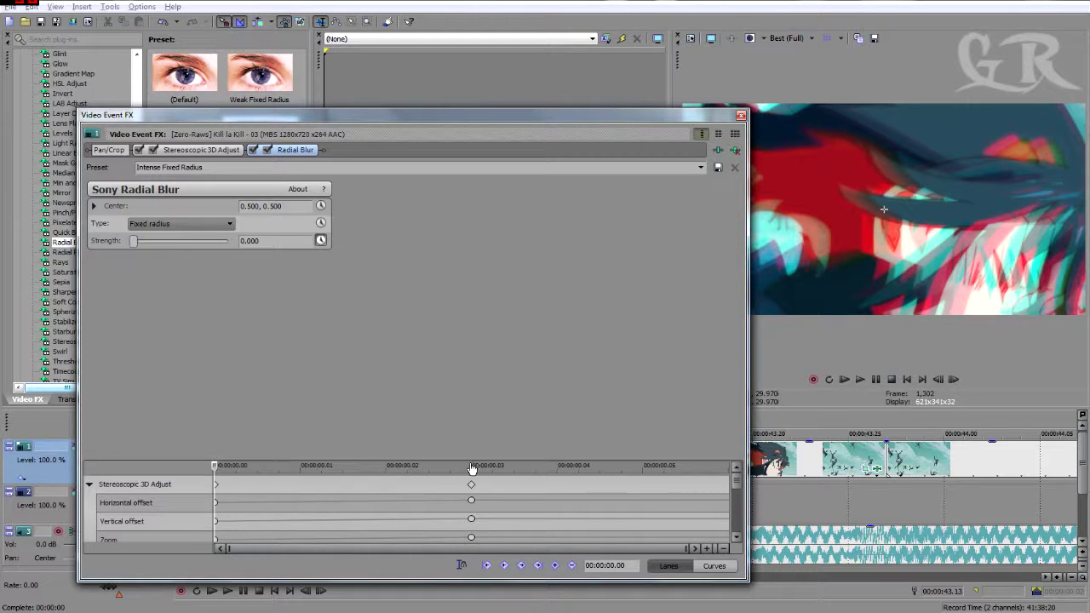
{"action": "left_click_drag", "start_coordinate": [451, 315], "coordinate": [450, 316]}
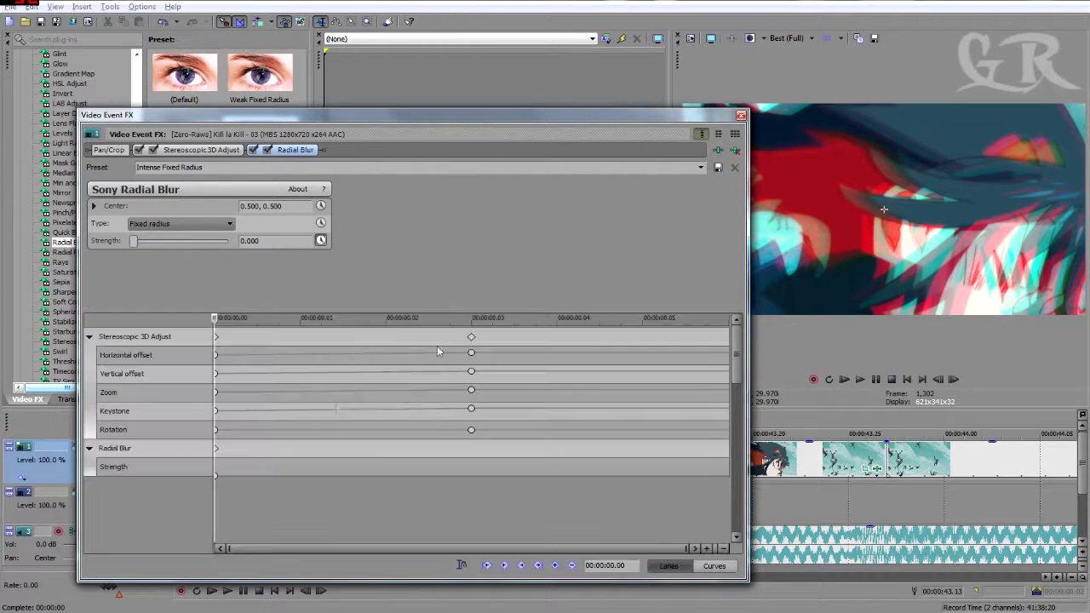
Keyframe the Radial Blur strength at 0.300 at 00:00:00.03, in line with the second Stereoscopic 3D Adjust keyframe
{"action": "left_click_drag", "start_coordinate": [218, 327], "coordinate": [483, 356]}
{"action": "scroll", "coordinate": [451, 433], "scroll_direction": "up", "scroll_amount": 5}
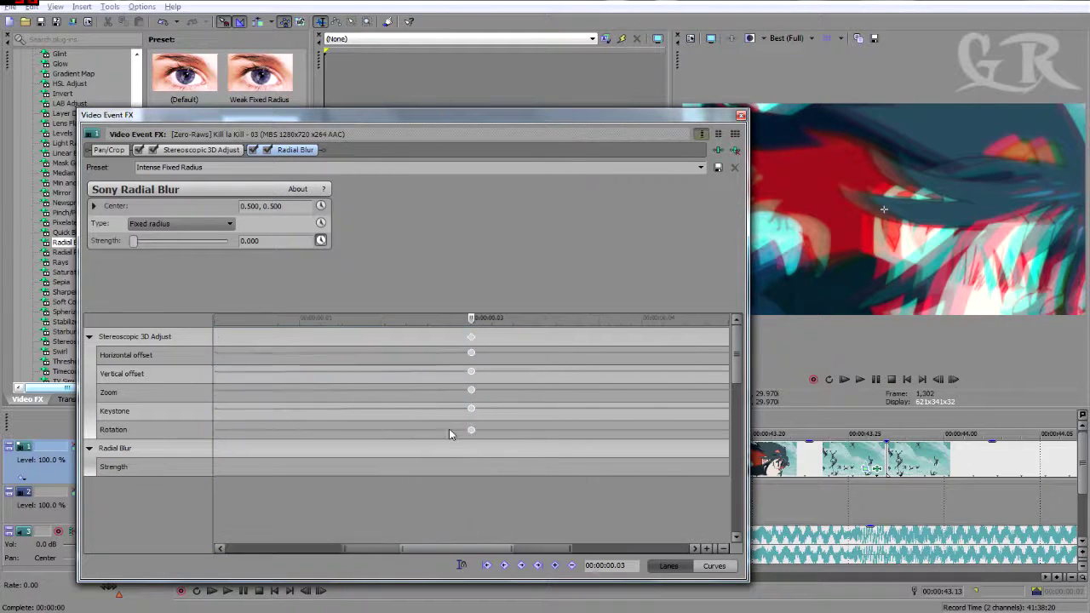
{"action": "scroll", "coordinate": [456, 428], "scroll_direction": "down", "scroll_amount": 5}
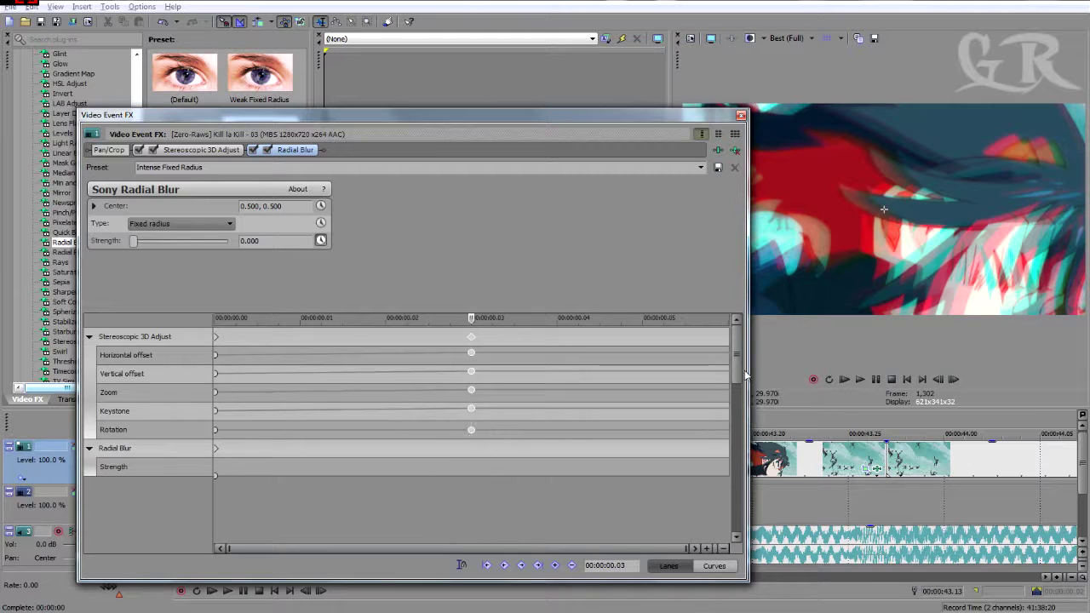
{"action": "mouse_move", "coordinate": [472, 323]}
{"action": "left_mouse_down"}
{"action": "mouse_move", "coordinate": [214, 332]}
{"action": "mouse_move", "coordinate": [336, 318]}
{"action": "mouse_move", "coordinate": [732, 341]}
{"action": "mouse_move", "coordinate": [466, 342]}
{"action": "left_mouse_up"}
{"action": "left_click", "coordinate": [196, 150]}
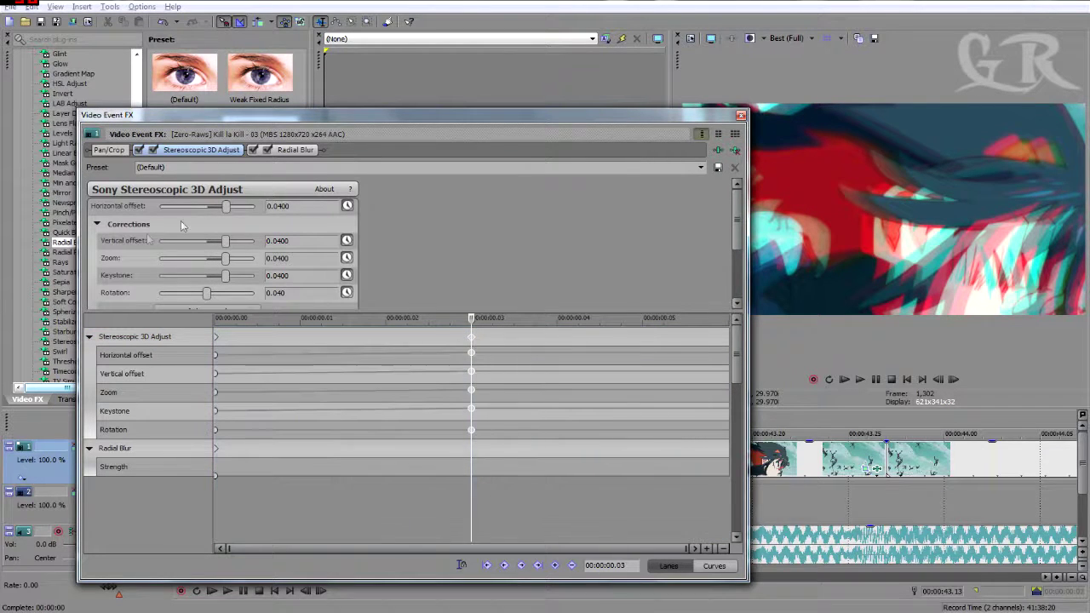
{"action": "left_click", "coordinate": [290, 152]}
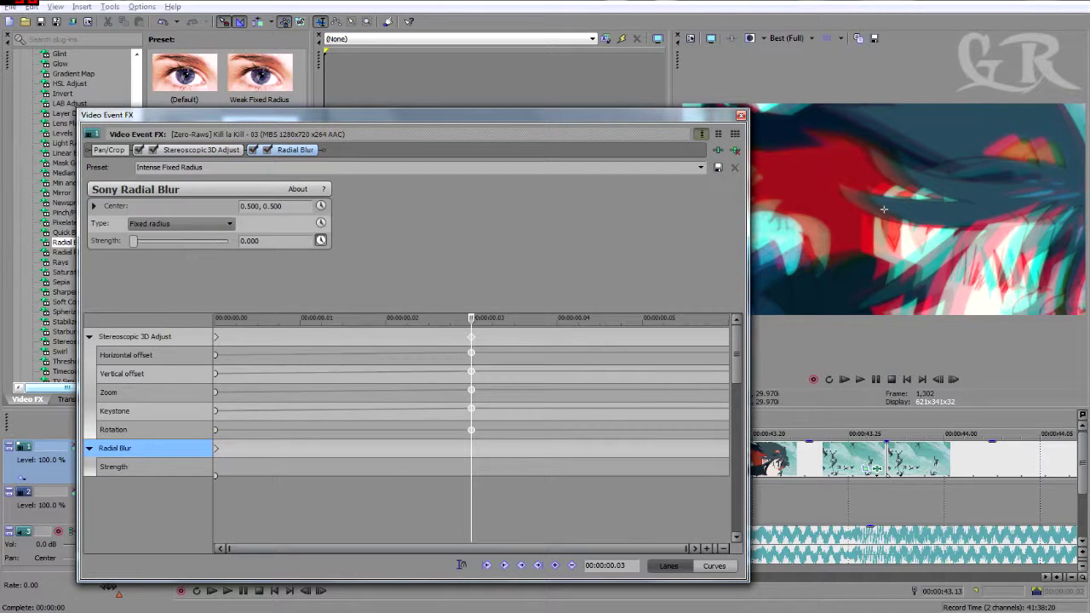
{"action": "left_click", "coordinate": [252, 241]}
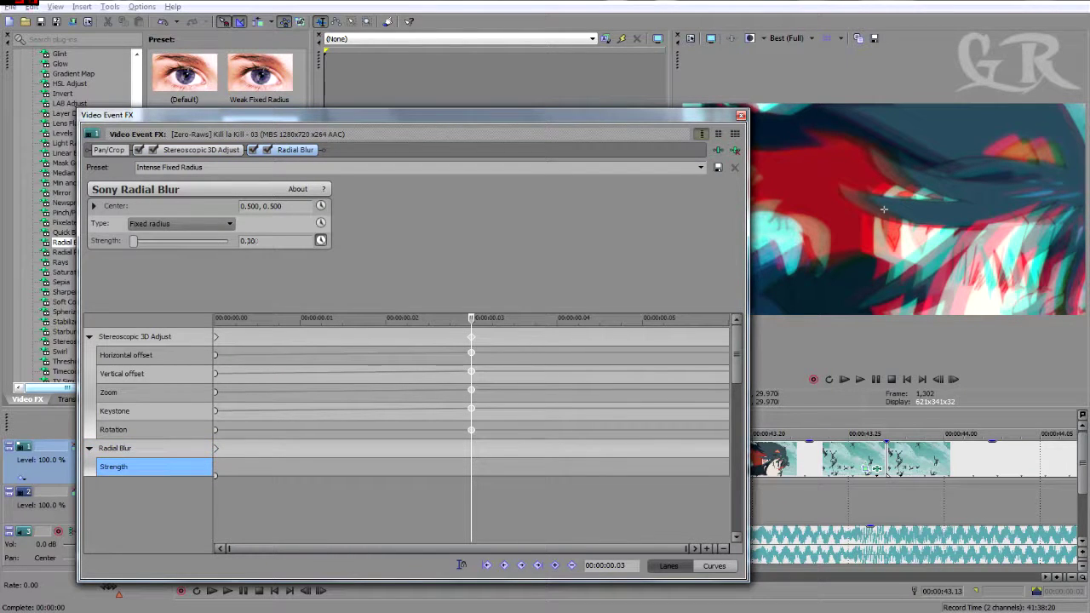
{"action": "key", "text": "Return"}
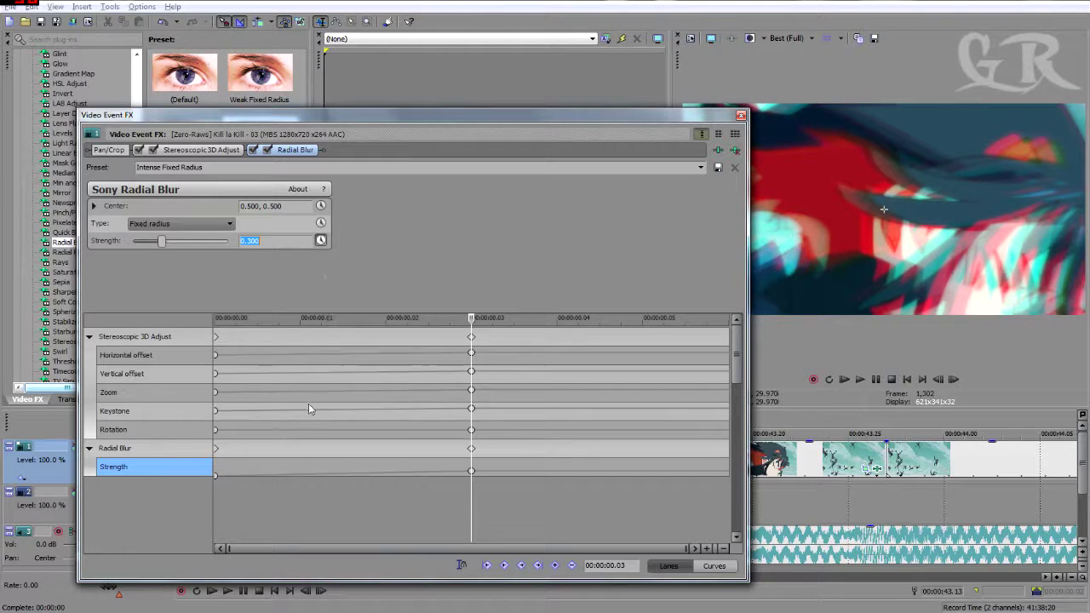
Set the Radial Blur strength to 0.500 at the clip's first keyframe, 00:00:00.00
{"action": "left_click_drag", "start_coordinate": [471, 334], "coordinate": [173, 364]}
{"action": "left_click", "coordinate": [218, 475]}
{"action": "left_click", "coordinate": [252, 241]}
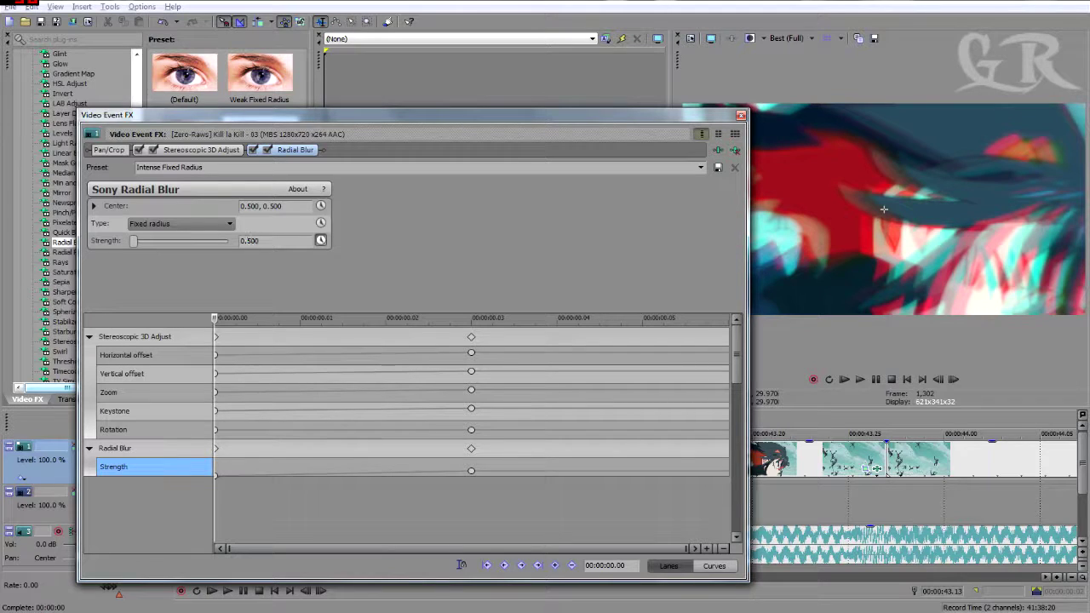
{"action": "key", "text": "Return"}
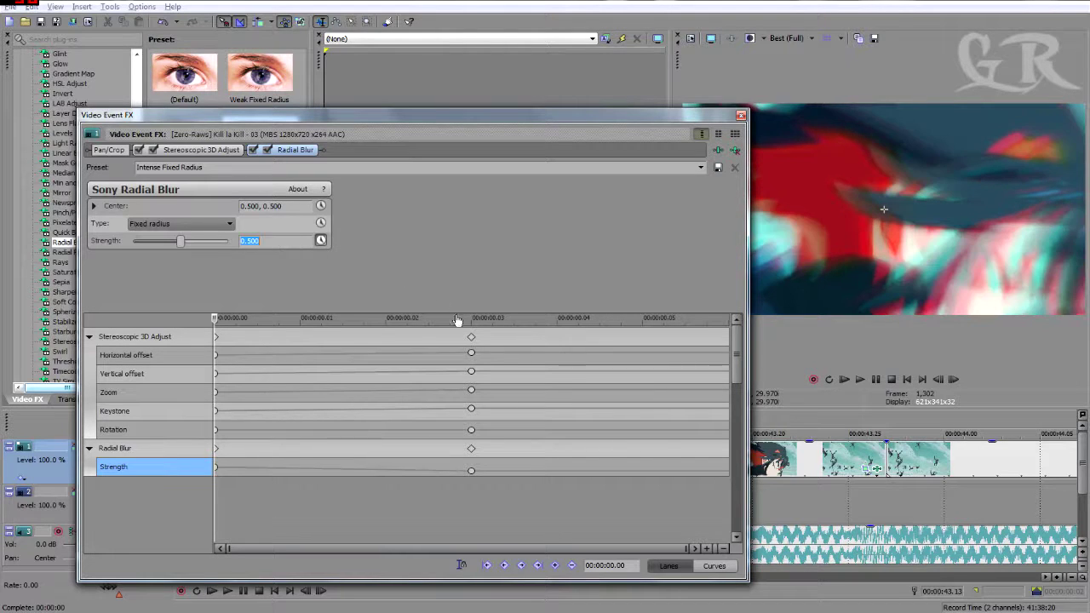
Set the Radial Blur strength to 0 at the 00:00:00.03 keyframe
{"action": "left_click", "coordinate": [470, 470]}
{"action": "left_click", "coordinate": [268, 240]}
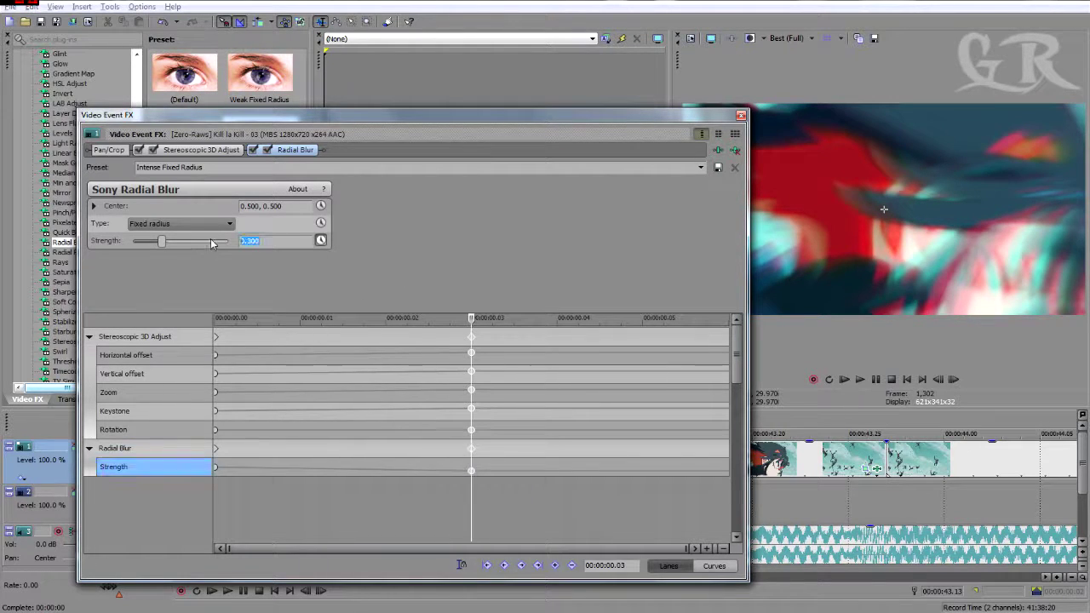
{"action": "type", "text": "0"}
{"action": "key", "text": "Return"}
Readjust the starting Radial Blur strength, settle it at 0.500 and close the effects window
{"action": "left_click_drag", "start_coordinate": [468, 319], "coordinate": [201, 335]}
{"action": "mouse_move", "coordinate": [180, 245]}
{"action": "left_mouse_down"}
{"action": "mouse_move", "coordinate": [219, 246]}
{"action": "mouse_move", "coordinate": [194, 251]}
{"action": "left_mouse_up"}
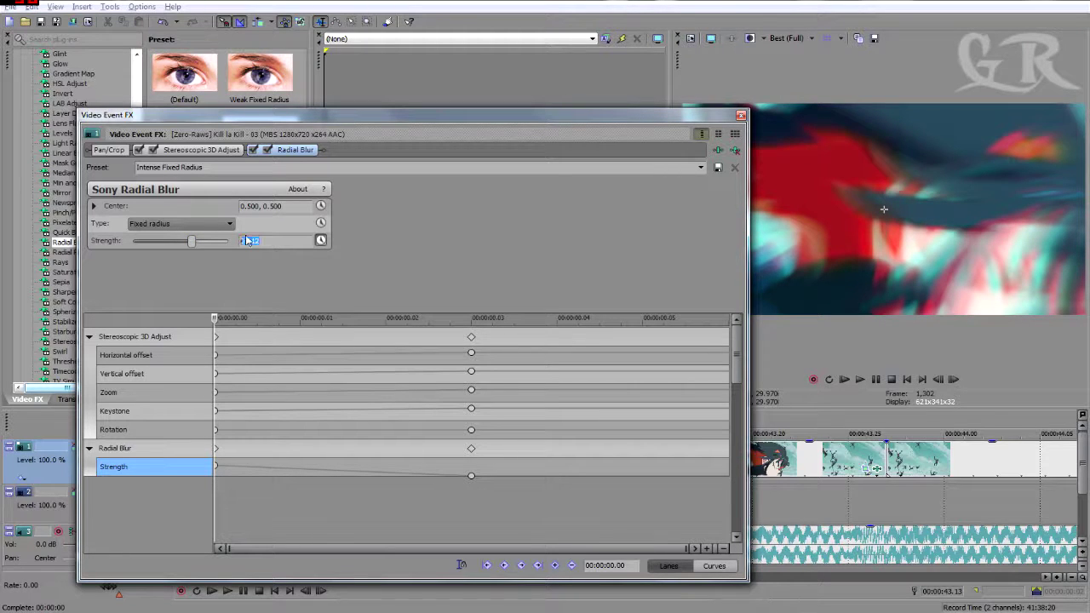
{"action": "type", "text": ".5"}
{"action": "key", "text": "Return"}
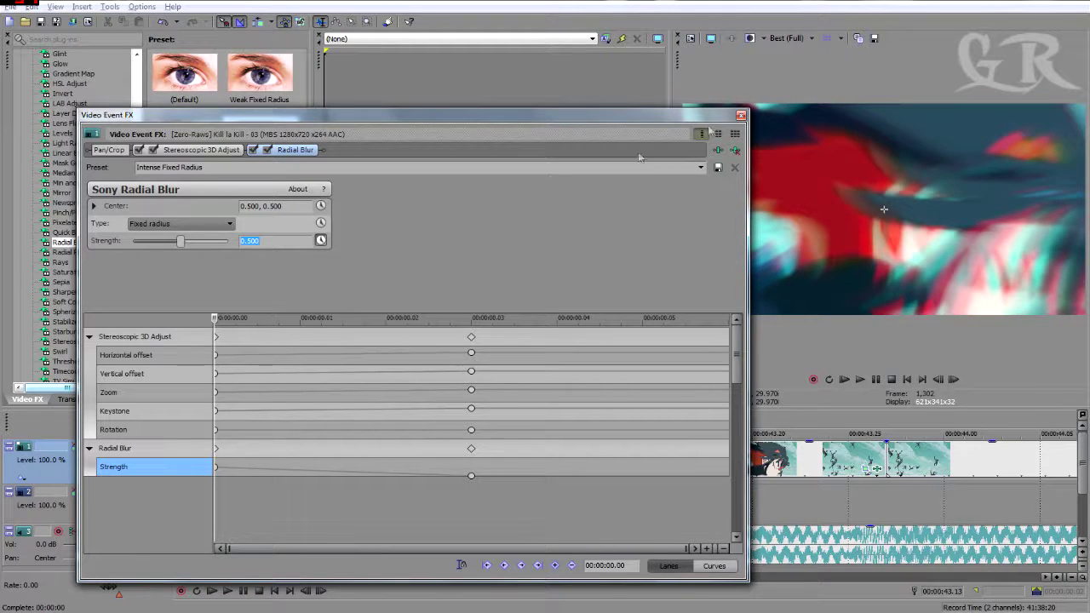
{"action": "left_click", "coordinate": [741, 116]}
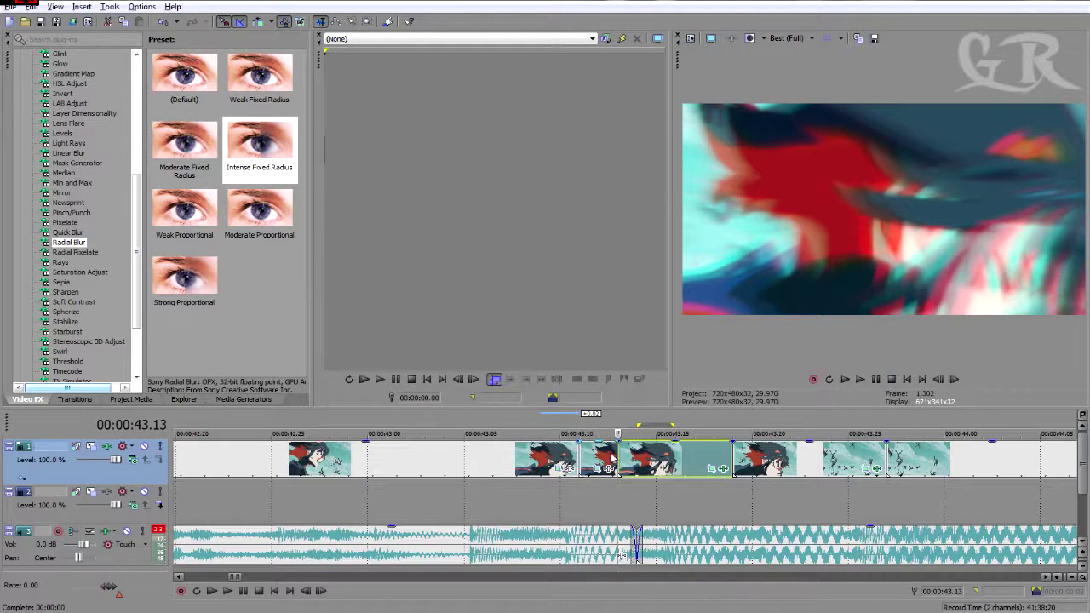
Step back and forth through the frames between 00:00:43.12 and 00:00:43.18 to inspect the blur and 3D shake
{"action": "left_click", "coordinate": [596, 457]}
{"action": "key", "text": "Right"}
{"action": "key", "text": "Right"}
{"action": "key", "text": "Right"}
{"action": "key", "text": "Right"}
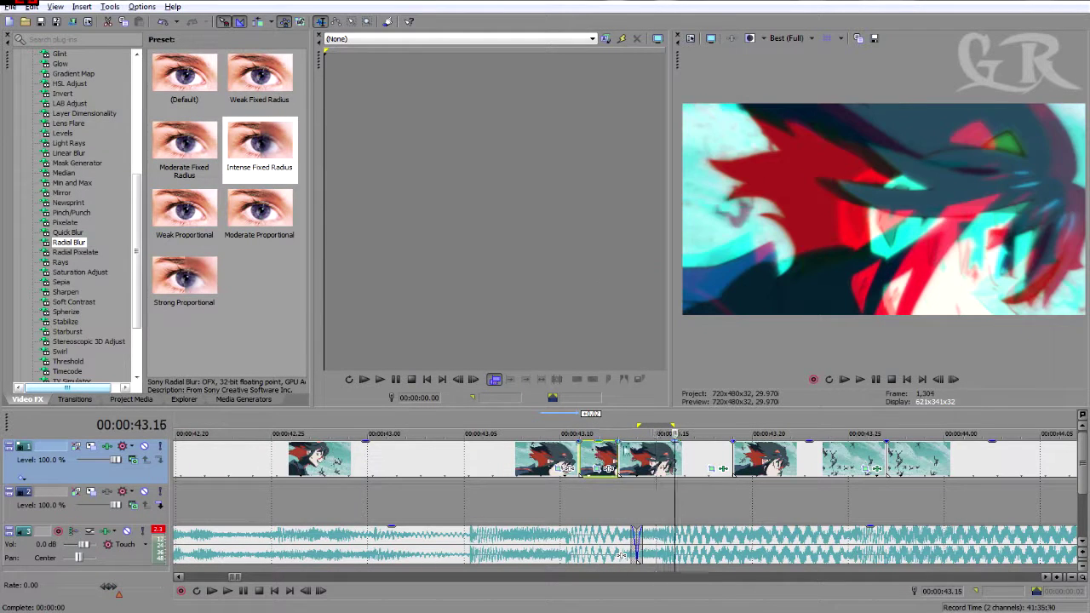
{"action": "key", "text": "Right"}
{"action": "key", "text": "Right"}
{"action": "key", "text": "Right"}
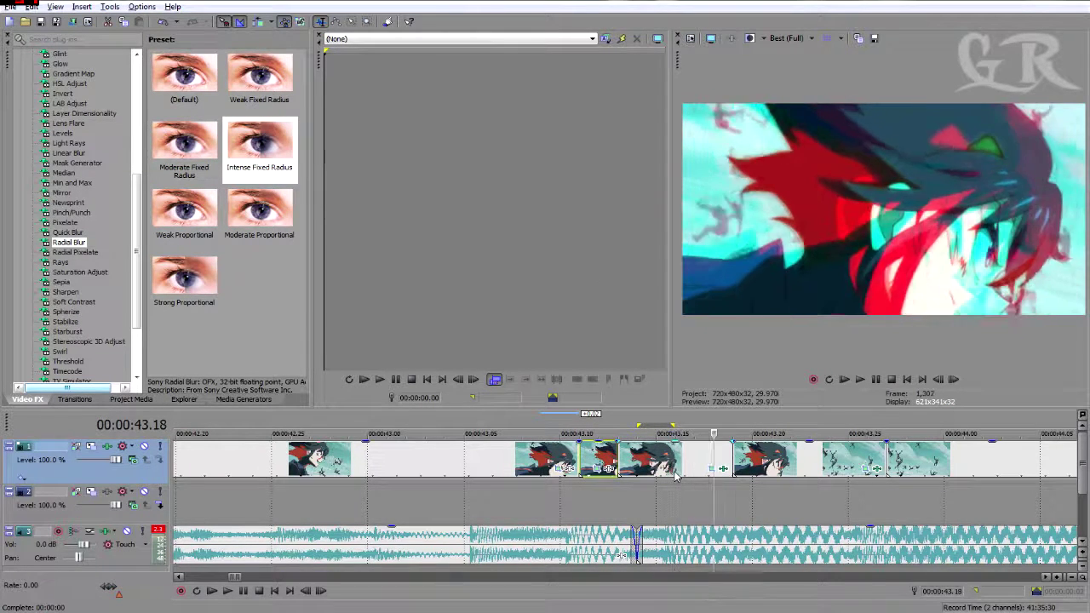
{"action": "key", "text": "Left"}
{"action": "key", "text": "Left"}
{"action": "key", "text": "Left"}
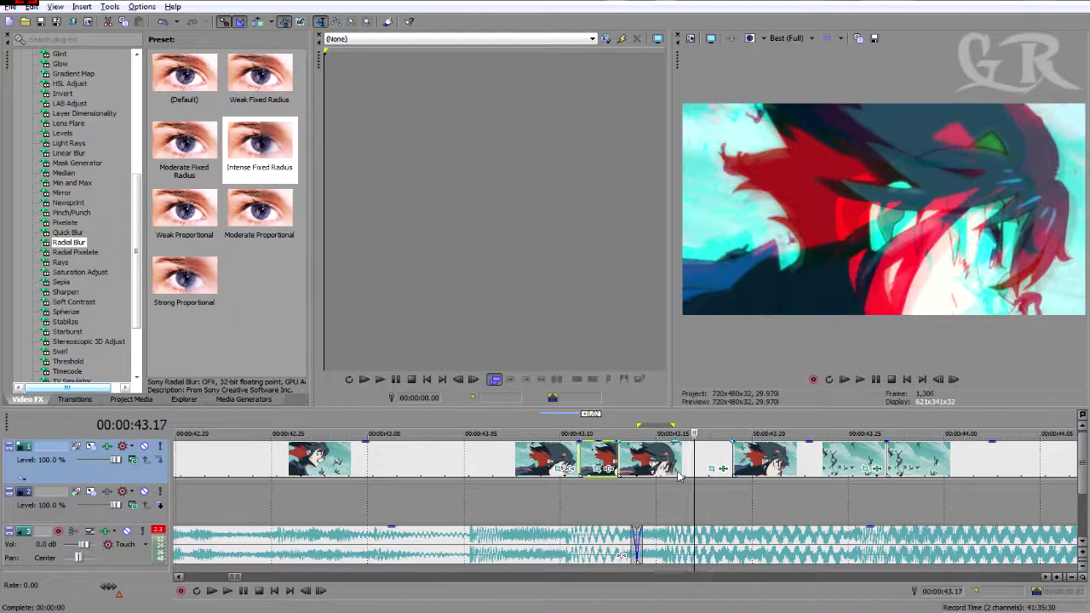
{"action": "key", "text": "Right"}
{"action": "key", "text": "Right"}
Set the clip's Stereoscopic 3D vertical offset, zoom, keystone and rotation to 0 at 00:00:00.06, and close the effects window
{"action": "left_click_drag", "start_coordinate": [722, 471], "coordinate": [726, 474]}
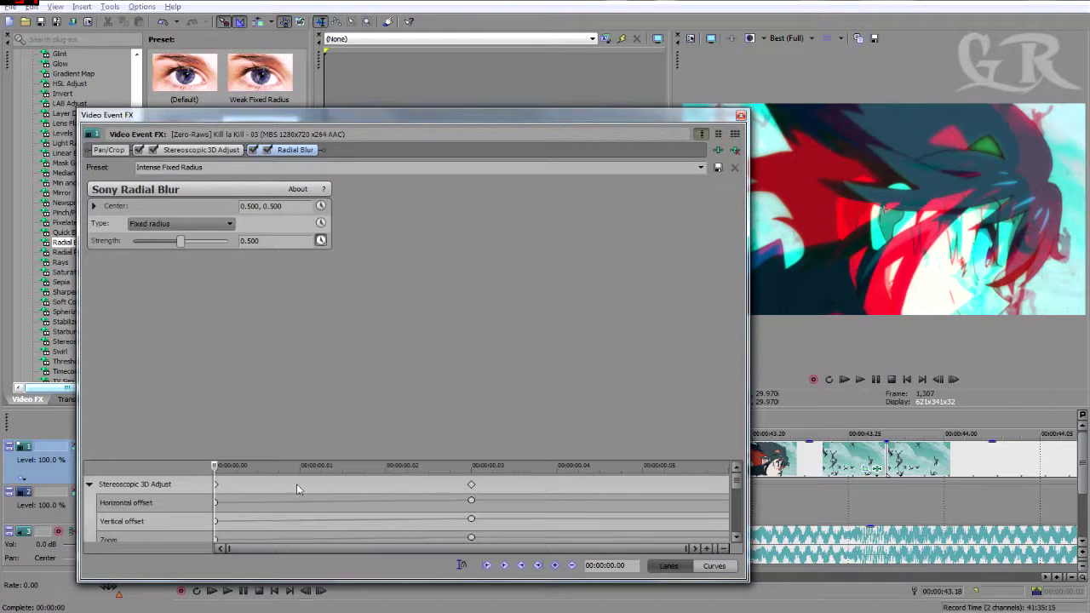
{"action": "left_click_drag", "start_coordinate": [217, 466], "coordinate": [699, 471]}
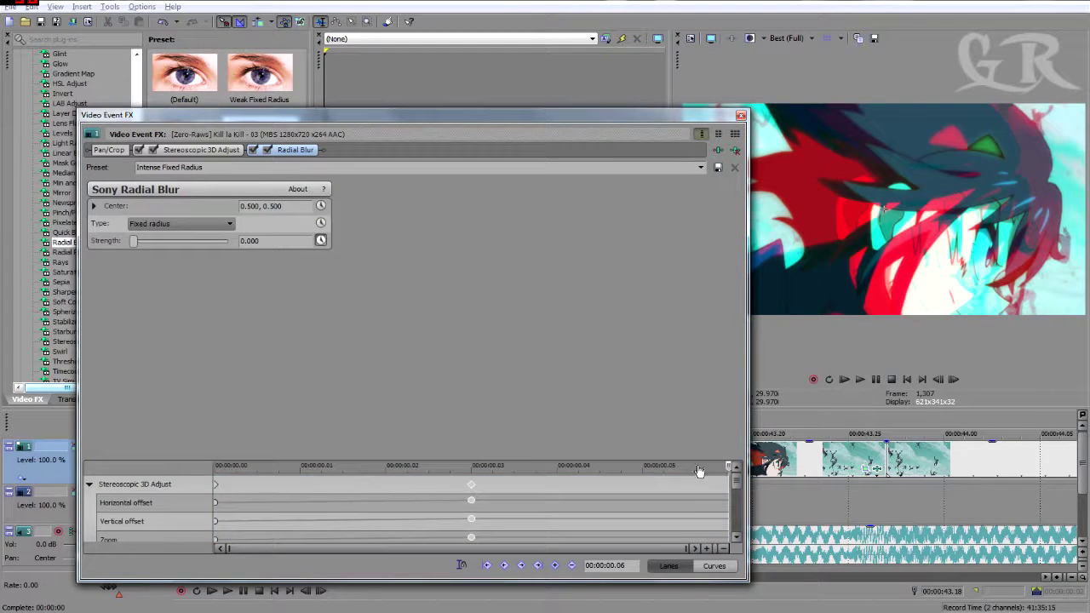
{"action": "left_click", "coordinate": [184, 151]}
{"action": "double_click", "coordinate": [278, 240]}
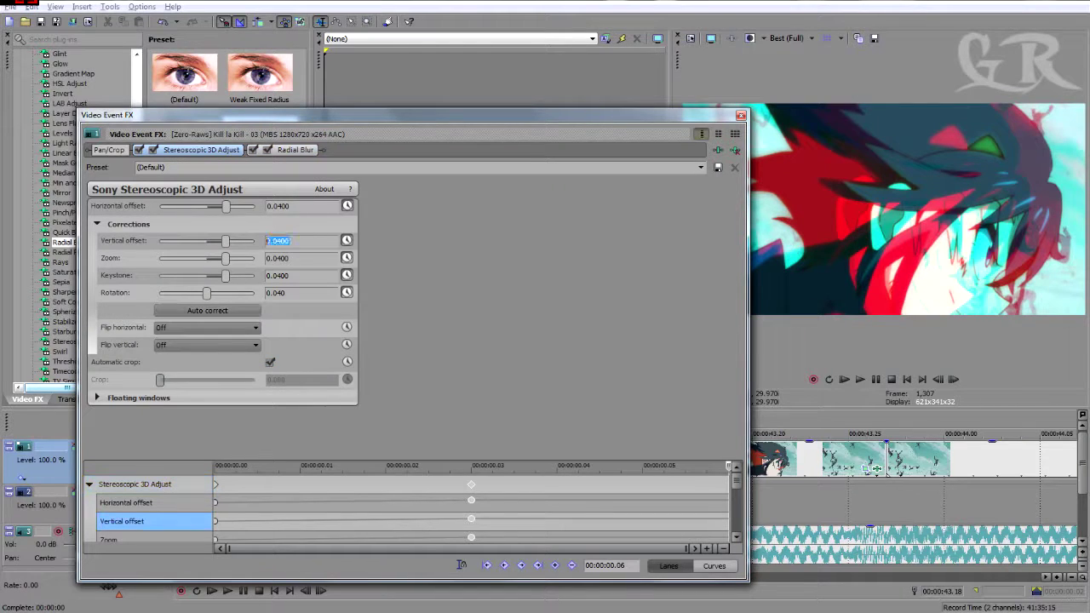
{"action": "type", "text": "0"}
{"action": "key", "text": "Tab"}
{"action": "type", "text": "0"}
{"action": "key", "text": "Tab"}
{"action": "type", "text": "0"}
{"action": "key", "text": "Tab"}
{"action": "type", "text": "0"}
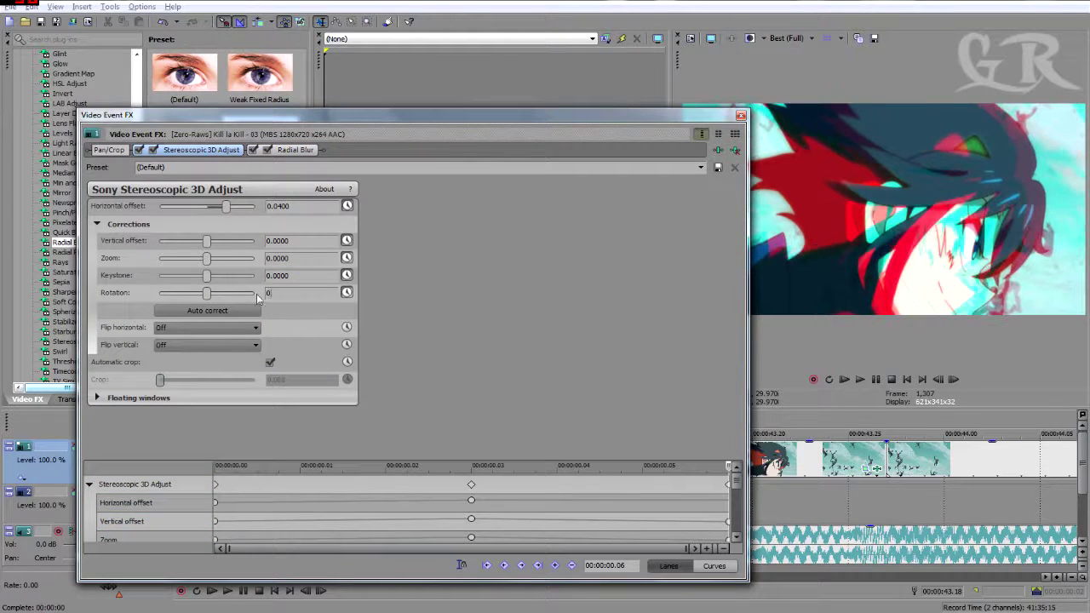
{"action": "left_click", "coordinate": [741, 116]}
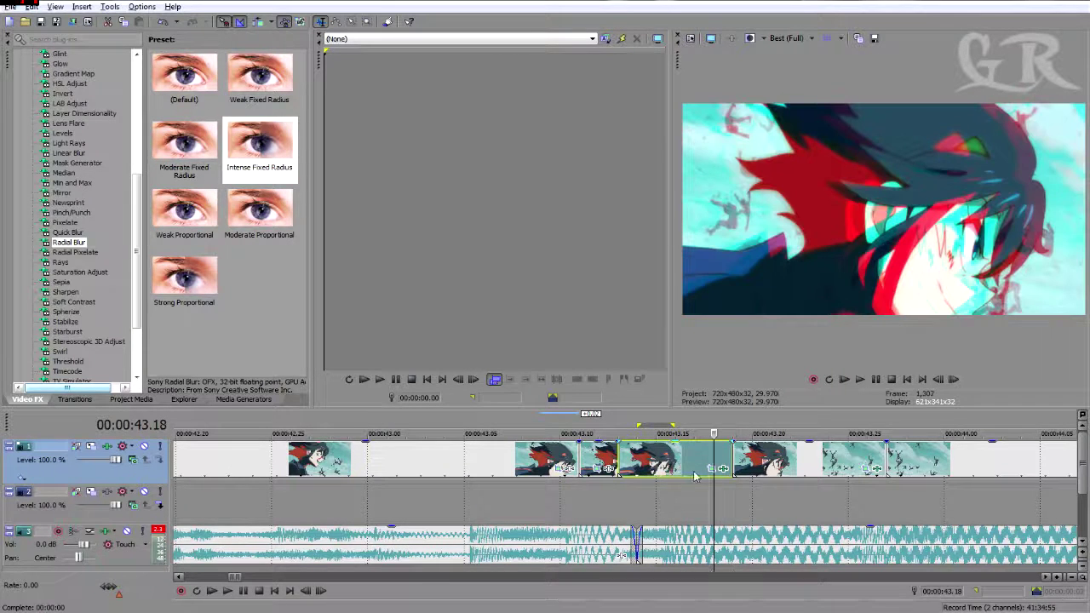
Reopen the clip's effects and move the later Stereoscopic 3D Adjust keyframes one frame earlier, to 00:00:00.02 and 00:00:00.05
{"action": "left_click", "coordinate": [723, 470]}
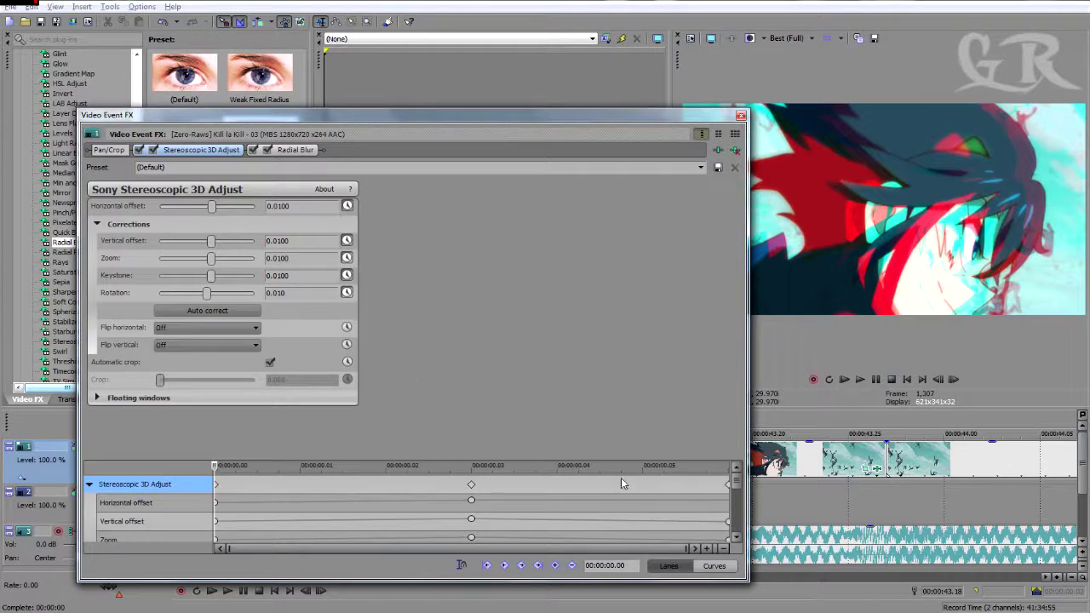
{"action": "left_click_drag", "start_coordinate": [217, 471], "coordinate": [644, 489]}
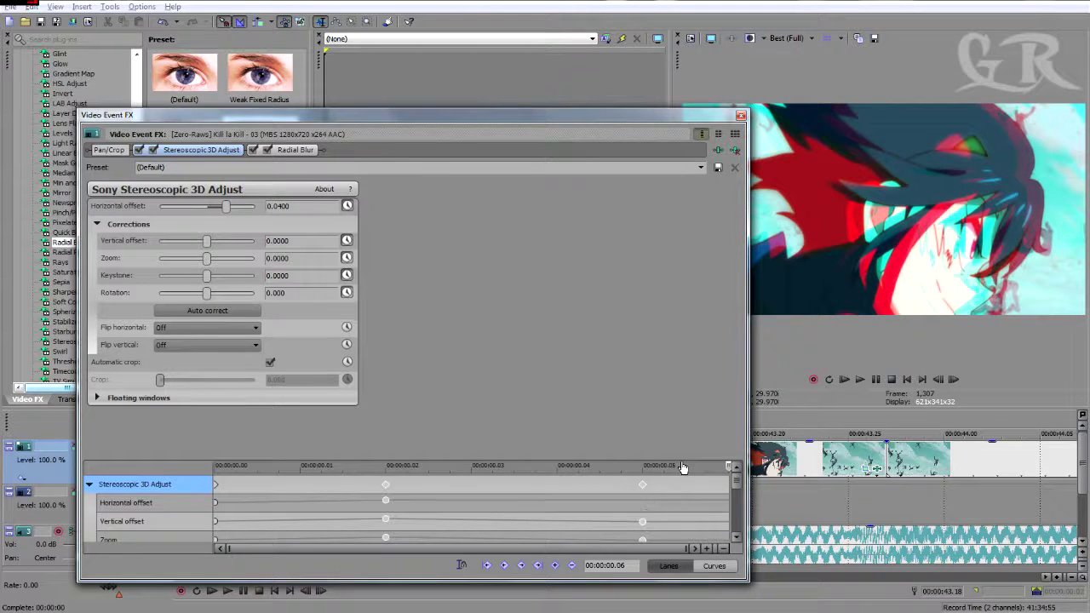
{"action": "scroll", "coordinate": [677, 468], "scroll_direction": "down", "scroll_amount": 1}
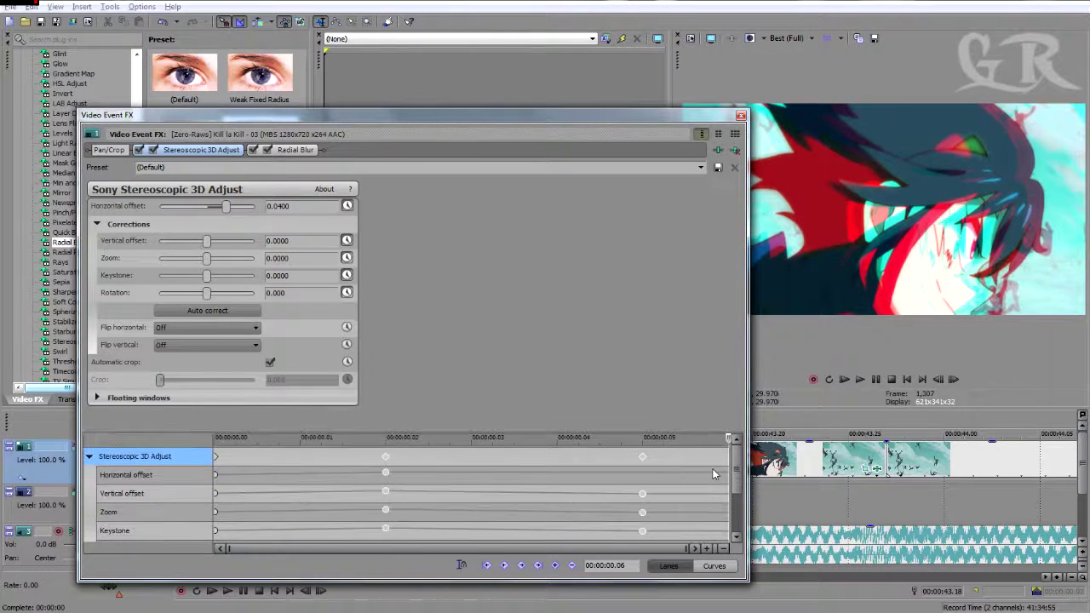
Shift the later Stereoscopic 3D Adjust keyframes still earlier, so that the last one sits at 00:00:00.03
{"action": "left_click_drag", "start_coordinate": [642, 457], "coordinate": [557, 456]}
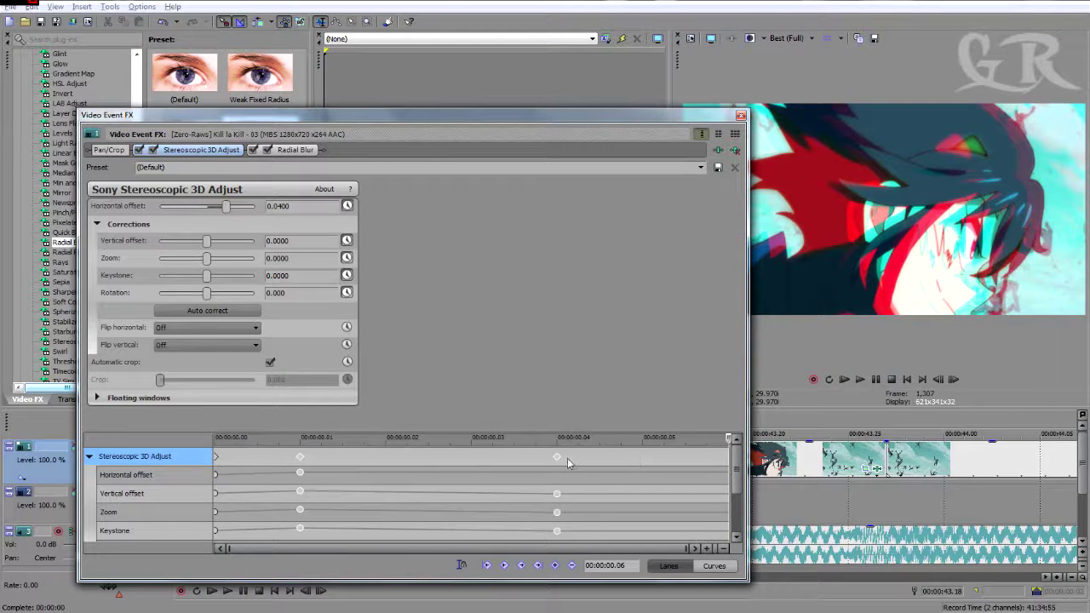
{"action": "left_click", "coordinate": [545, 455]}
{"action": "left_click_drag", "start_coordinate": [544, 455], "coordinate": [502, 458]}
{"action": "left_click", "coordinate": [524, 460]}
{"action": "left_click_drag", "start_coordinate": [558, 437], "coordinate": [116, 440]}
{"action": "left_click_drag", "start_coordinate": [190, 453], "coordinate": [437, 456]}
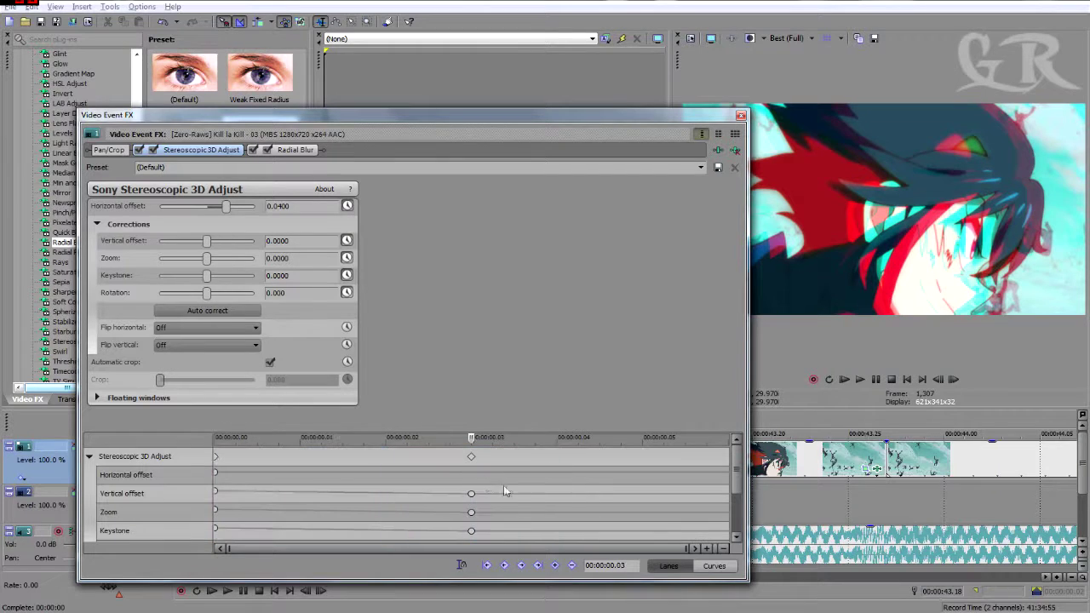
Keyframe the Radial Blur strength to fade from 0.500 at the clip's start to 0 at 00:00:00.03
{"action": "scroll", "coordinate": [732, 483], "scroll_direction": "down", "scroll_amount": 3}
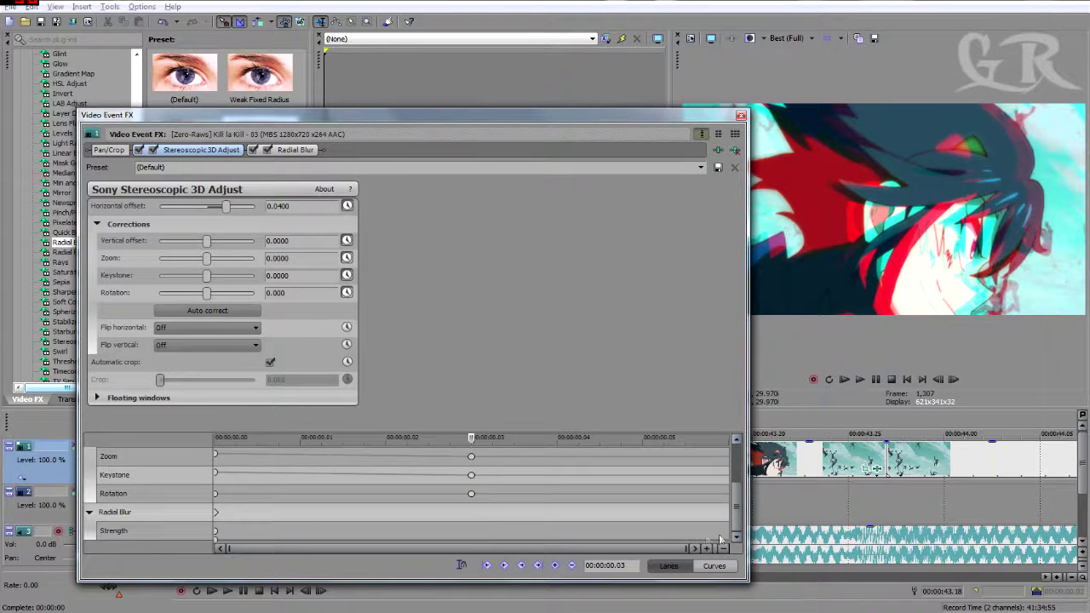
{"action": "left_click", "coordinate": [274, 153]}
{"action": "left_click", "coordinate": [246, 530]}
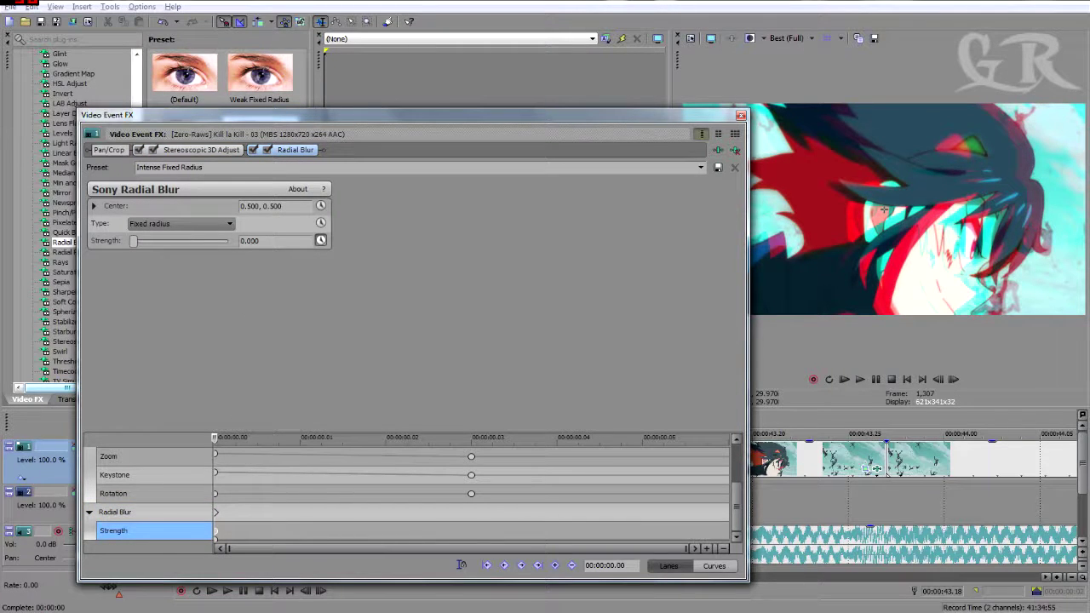
{"action": "type", "text": "5"}
{"action": "key", "text": "Return"}
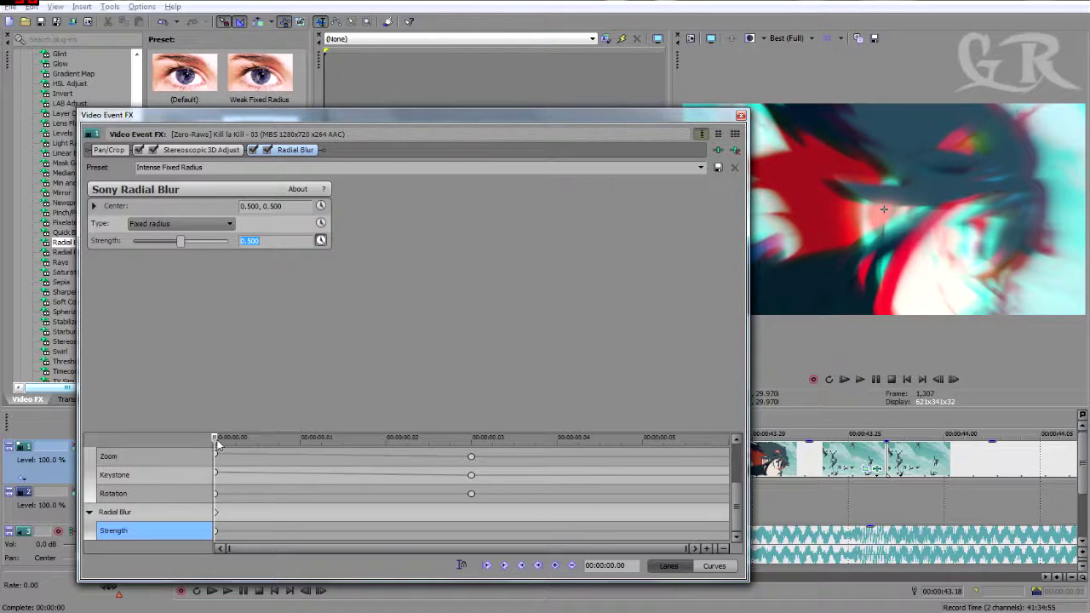
{"action": "left_click_drag", "start_coordinate": [217, 443], "coordinate": [470, 439]}
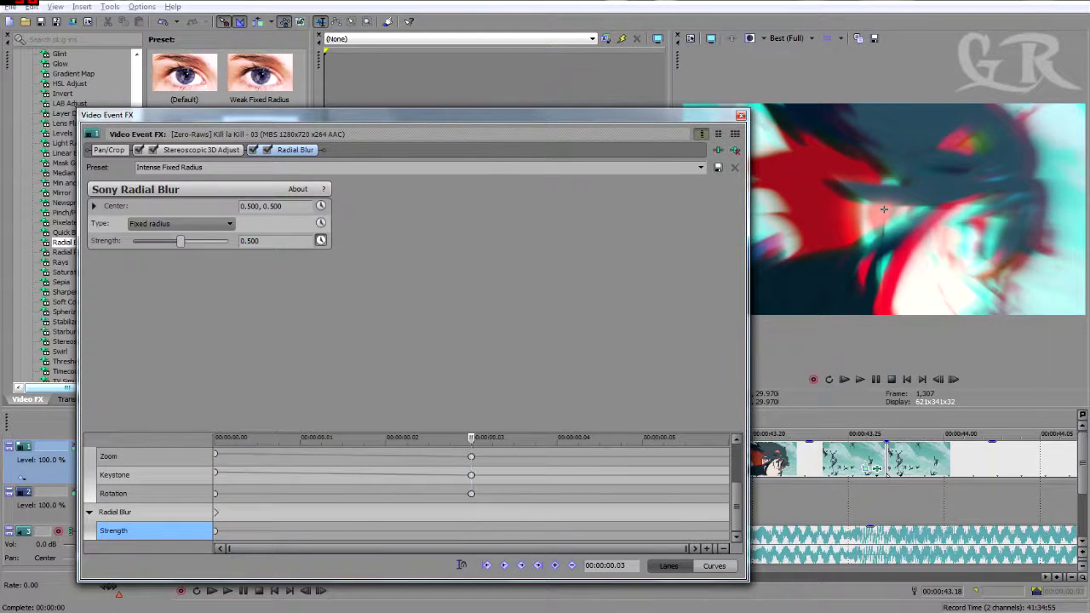
{"action": "type", "text": "0"}
{"action": "key", "text": "Return"}
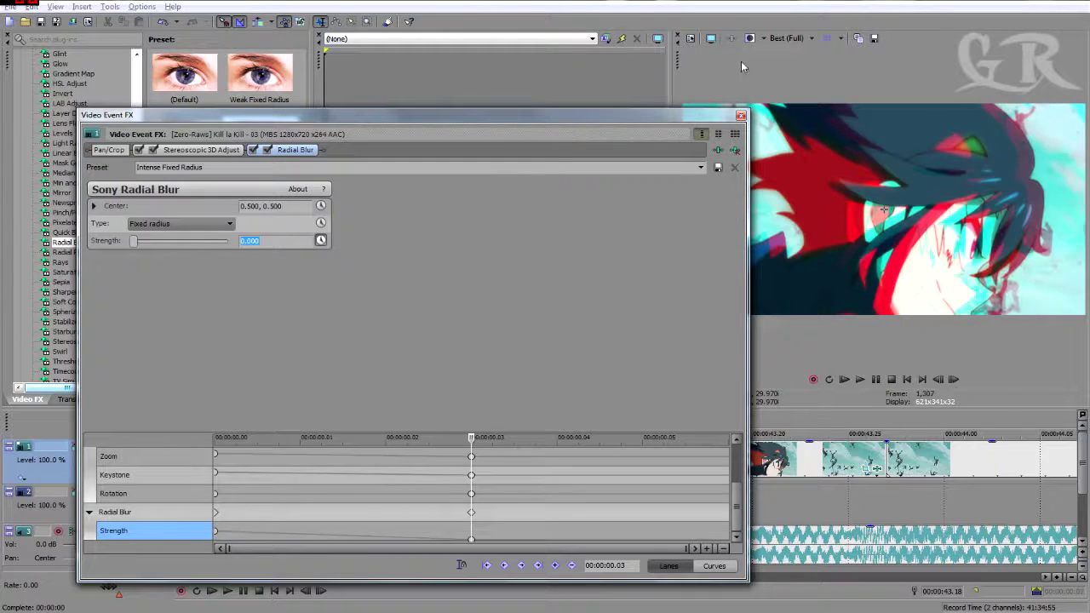
Set the Stereoscopic 3D horizontal offset to 0 at the 00:00:00.03 keyframe and close the effects window
{"action": "left_click_drag", "start_coordinate": [736, 502], "coordinate": [738, 421]}
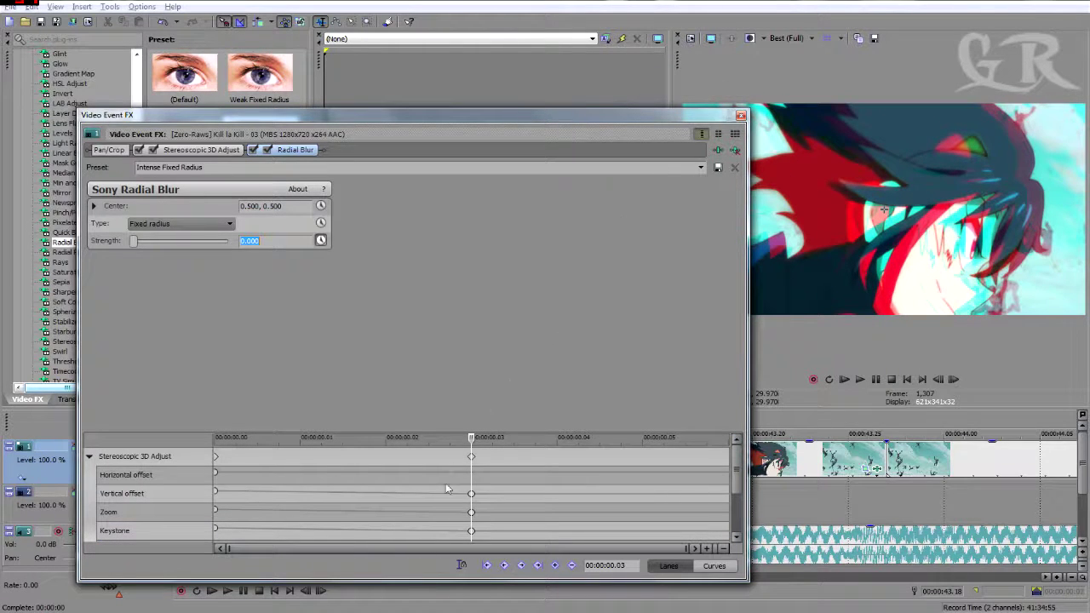
{"action": "left_click", "coordinate": [198, 152]}
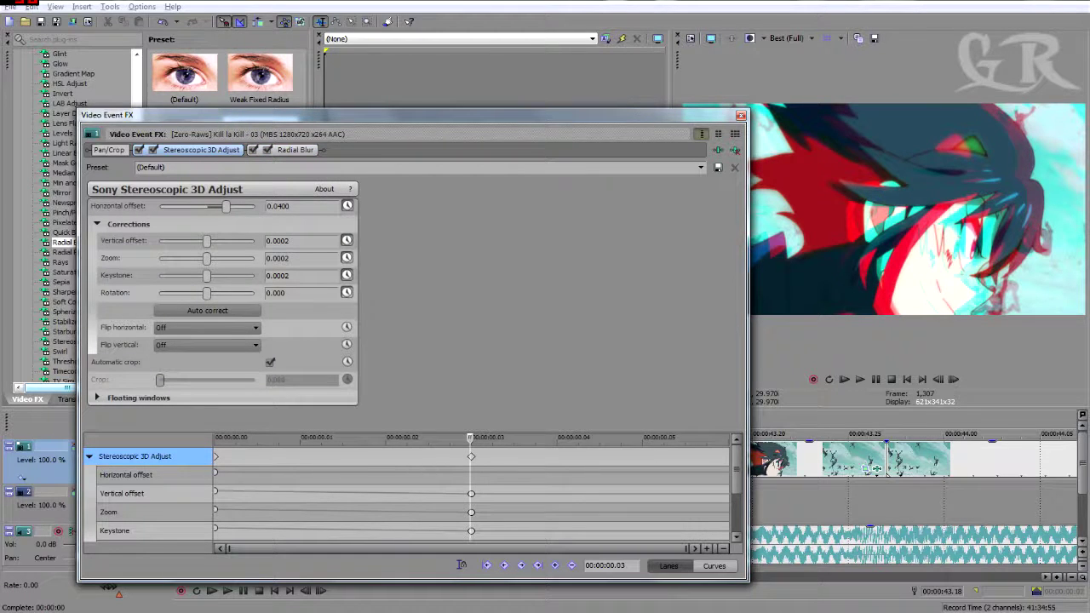
{"action": "left_click", "coordinate": [473, 438]}
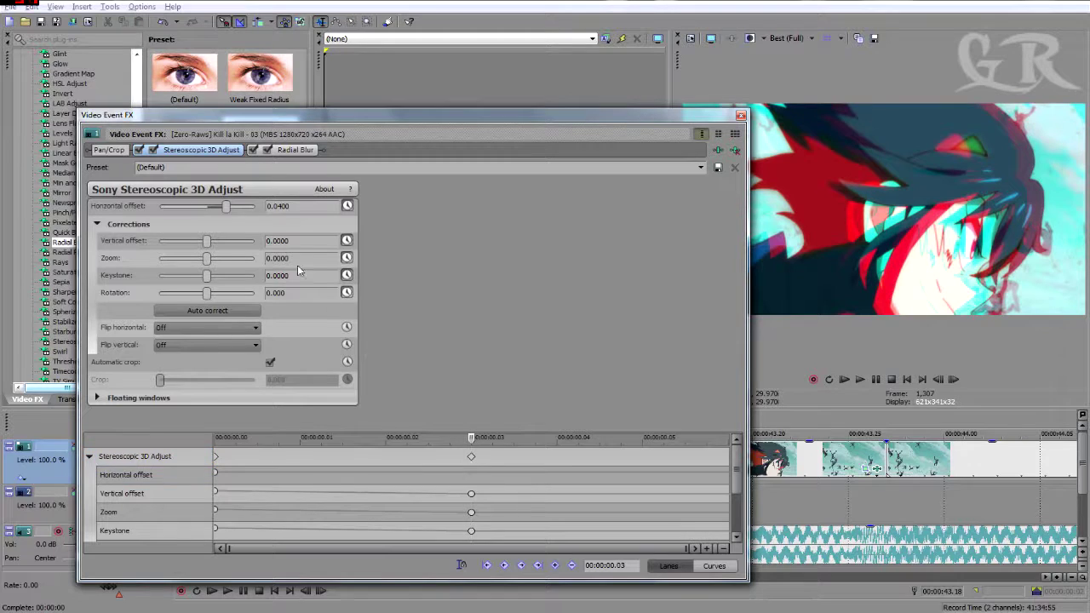
{"action": "left_click_drag", "start_coordinate": [292, 206], "coordinate": [241, 207]}
{"action": "type", "text": "0"}
{"action": "key", "text": "Return"}
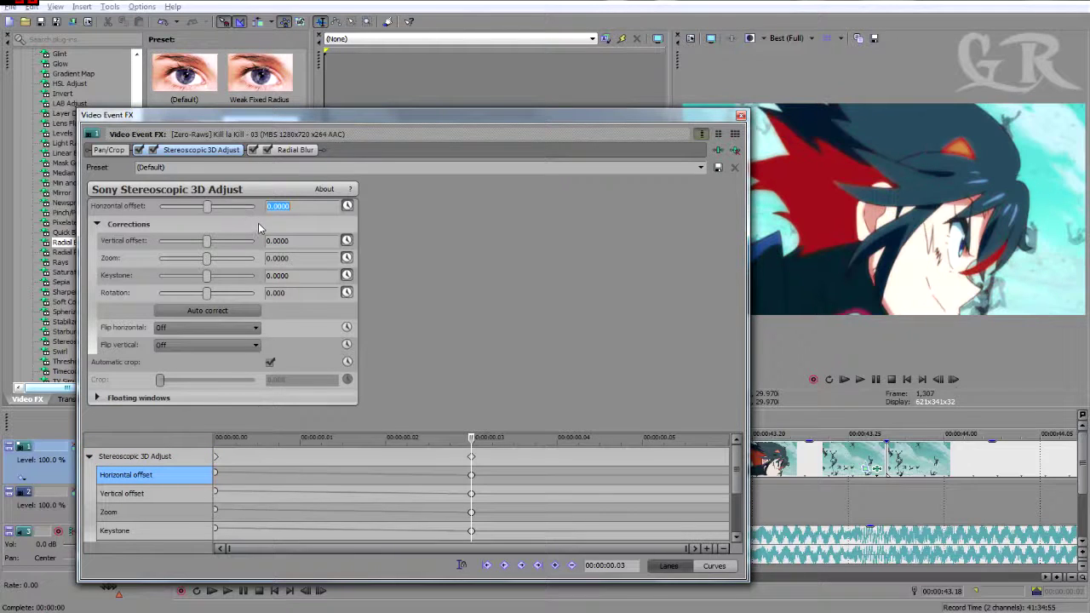
{"action": "left_click", "coordinate": [740, 115]}
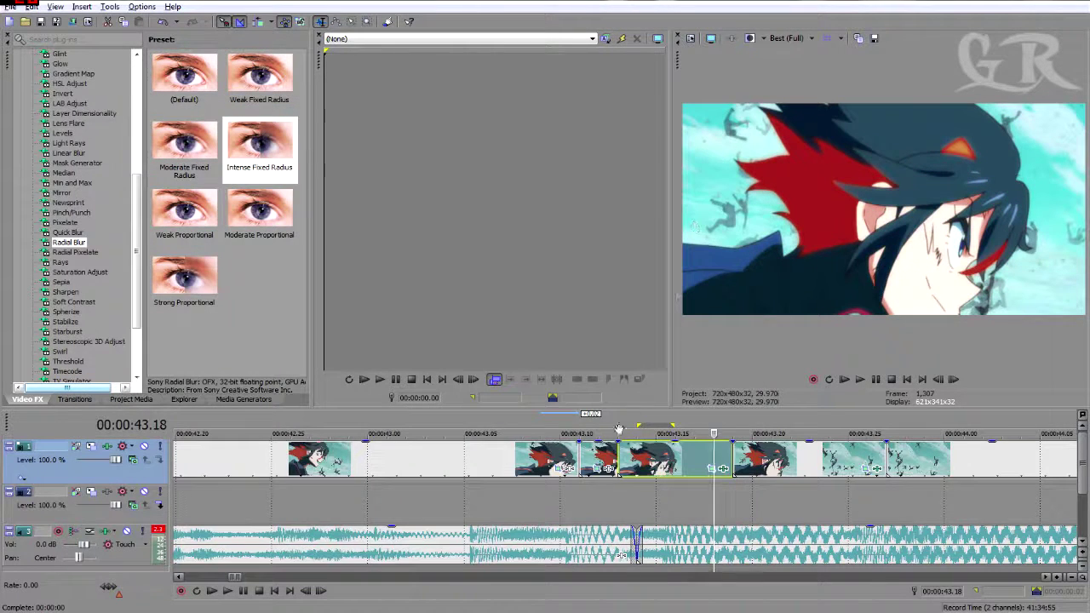
Play the cut repeatedly from around 00:00:43.08, and once from 00:00:42.25, to review the blur and 3D shake
{"action": "left_click", "coordinate": [619, 458]}
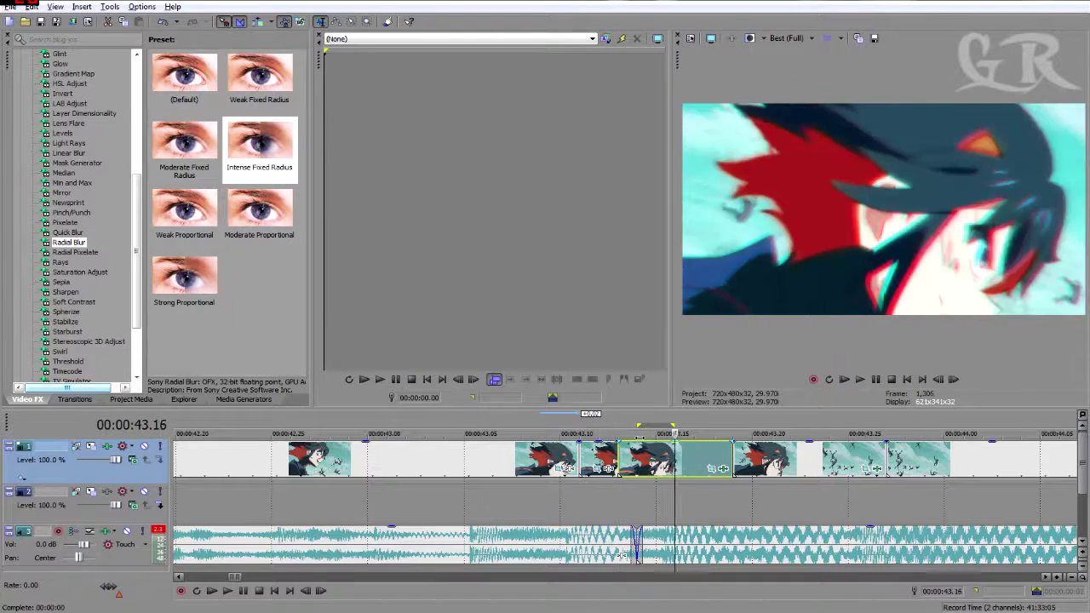
{"action": "left_click", "coordinate": [532, 459]}
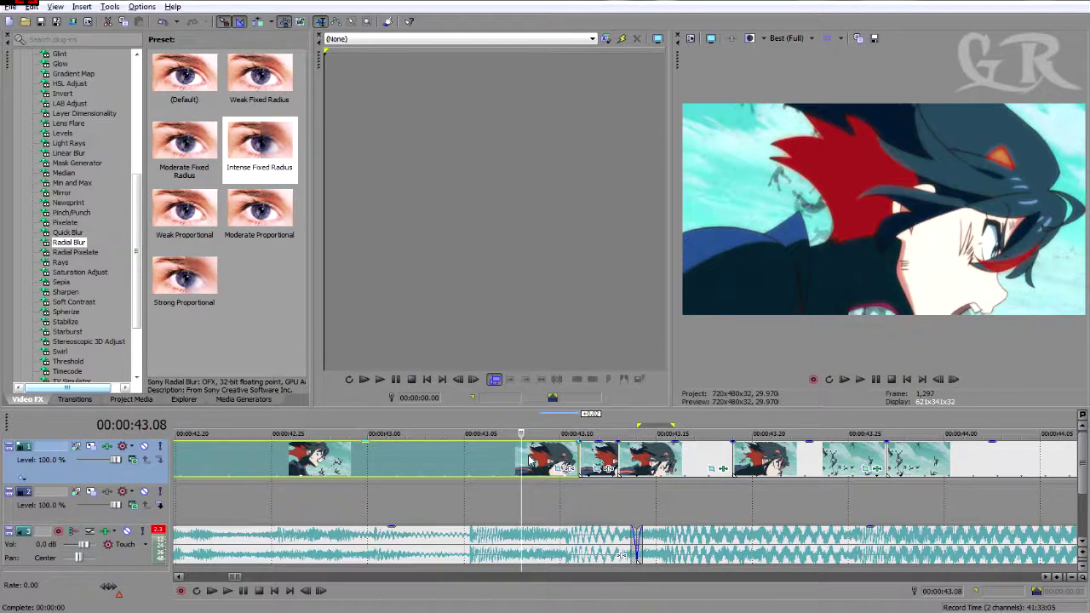
{"action": "key", "text": "space"}
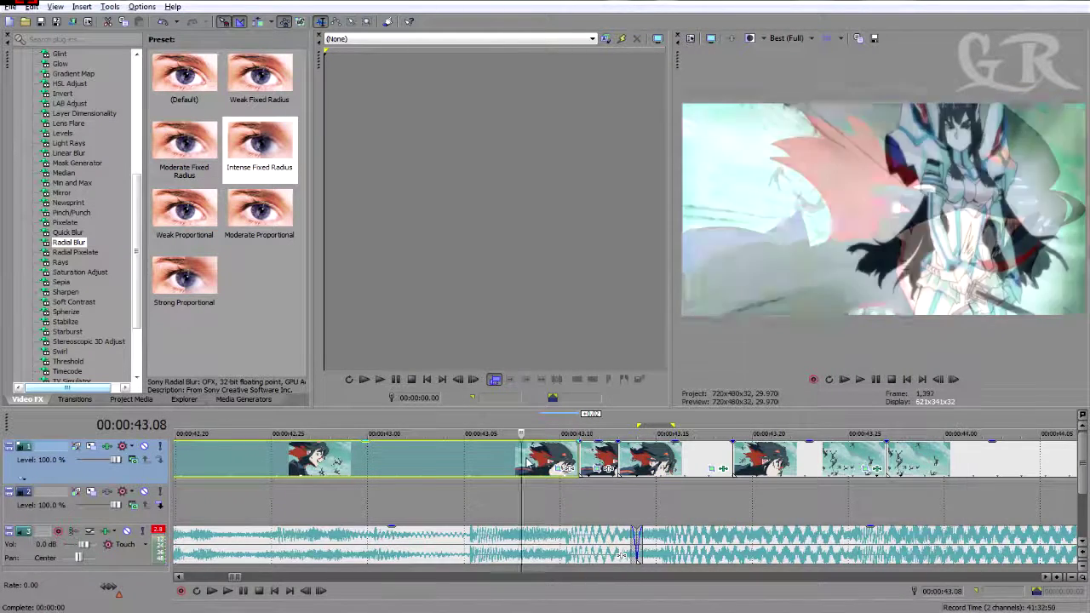
{"action": "key", "text": "space"}
{"action": "left_click", "coordinate": [517, 460]}
{"action": "key", "text": "space"}
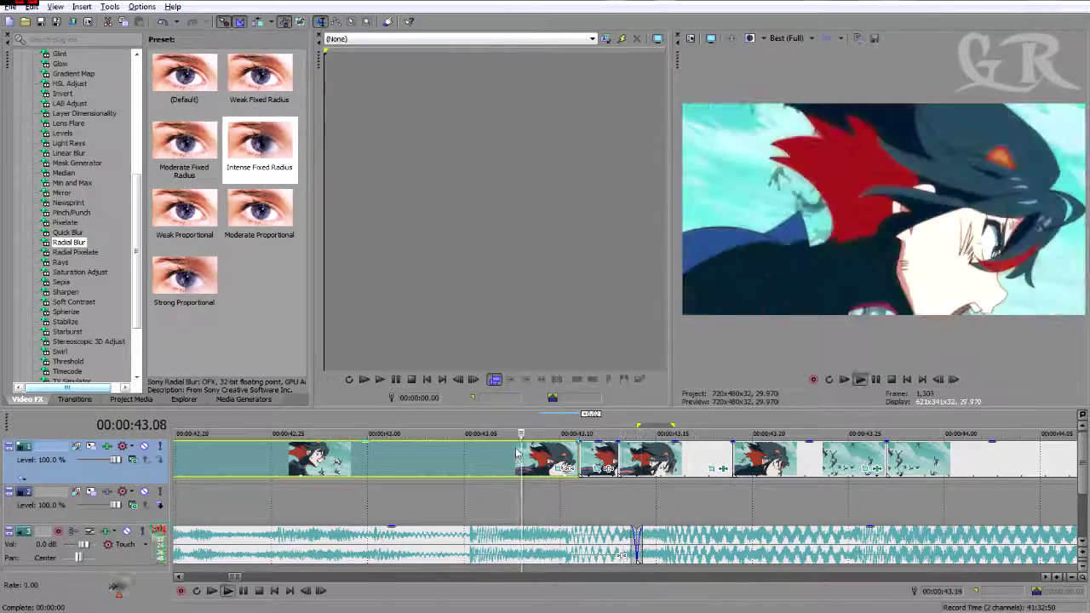
{"action": "key", "text": "space"}
{"action": "left_click", "coordinate": [515, 451]}
{"action": "key", "text": "space"}
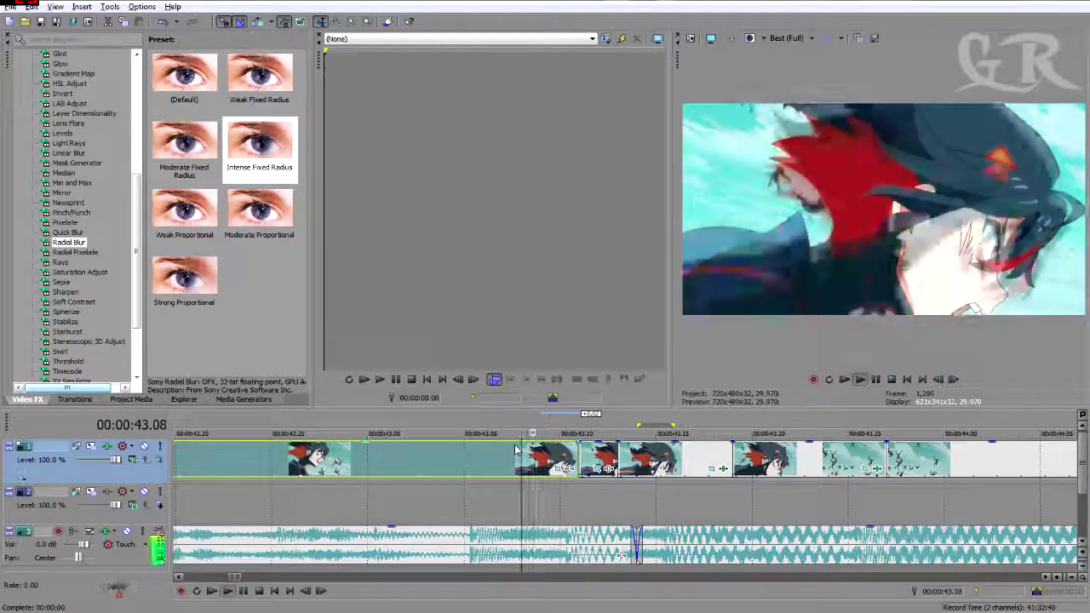
{"action": "key", "text": "space"}
{"action": "key", "text": "space"}
{"action": "key", "text": "space"}
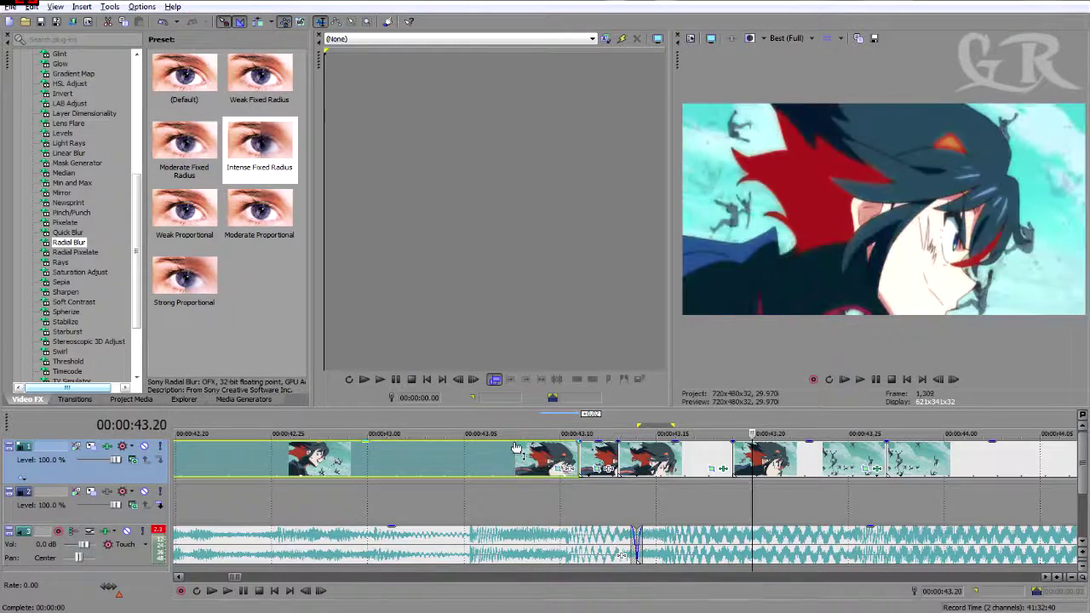
{"action": "left_click", "coordinate": [504, 448]}
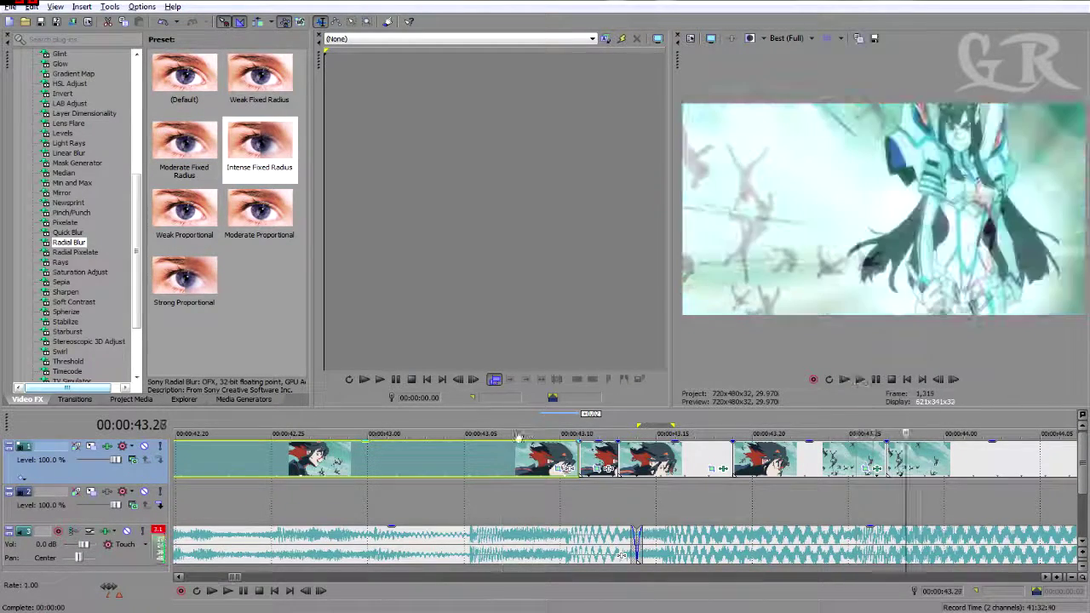
{"action": "left_click", "coordinate": [505, 453]}
{"action": "key", "text": "space"}
{"action": "key", "text": "space"}
{"action": "left_click", "coordinate": [271, 458]}
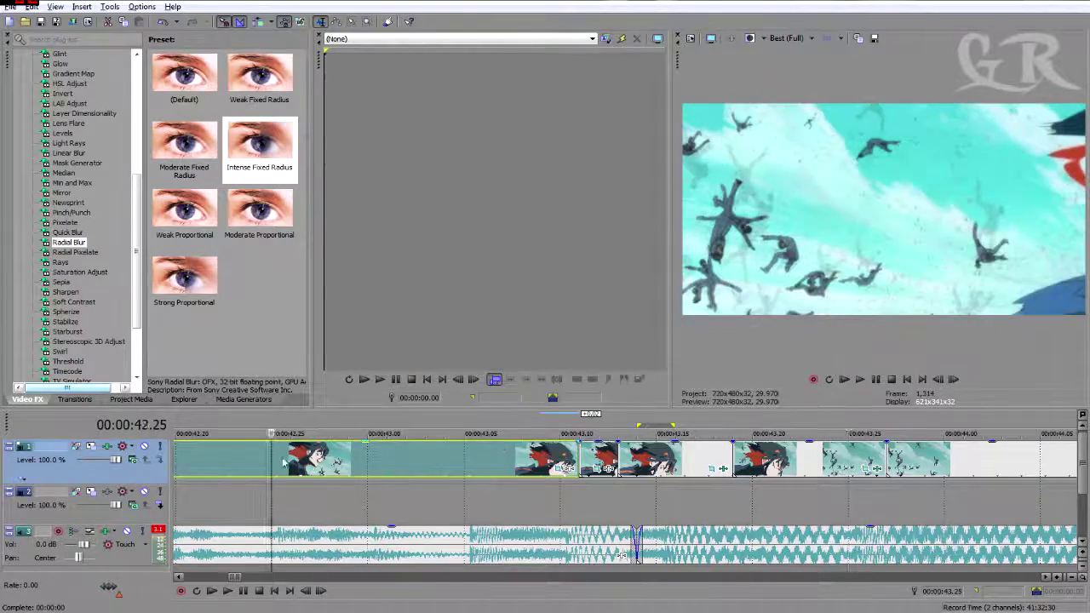
{"action": "key", "text": "space"}
{"action": "key", "text": "Return"}
Apply Saturation Adjust with the Boost Midtones preset to the clip at 00:00:55.02, with Low at 1.000 and Center at its maximum
{"action": "scroll", "coordinate": [282, 457], "scroll_direction": "down", "scroll_amount": 1}
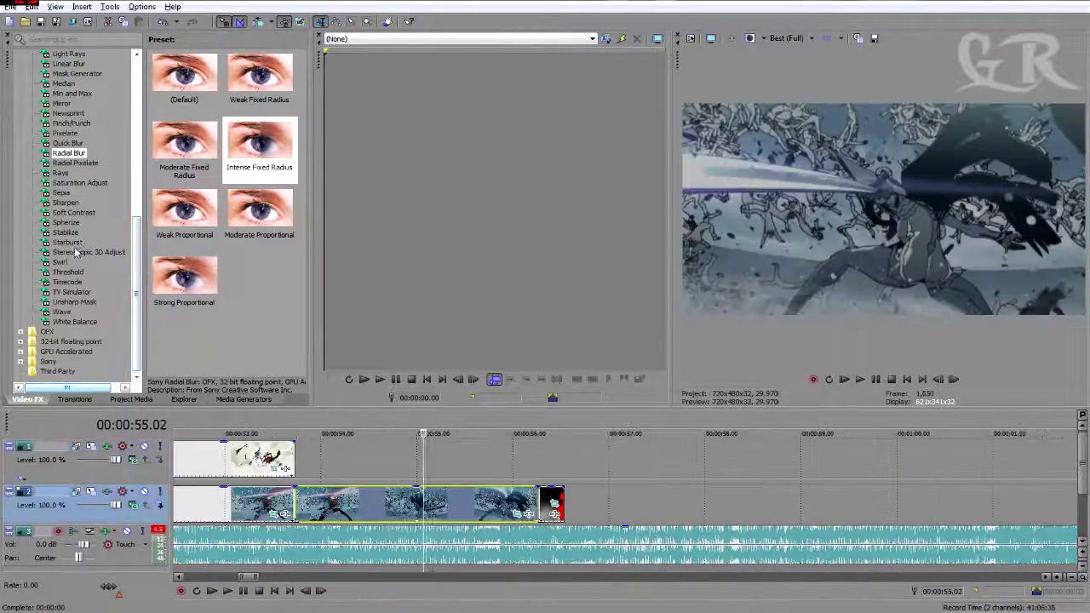
{"action": "left_click", "coordinate": [74, 213]}
{"action": "left_click", "coordinate": [77, 182]}
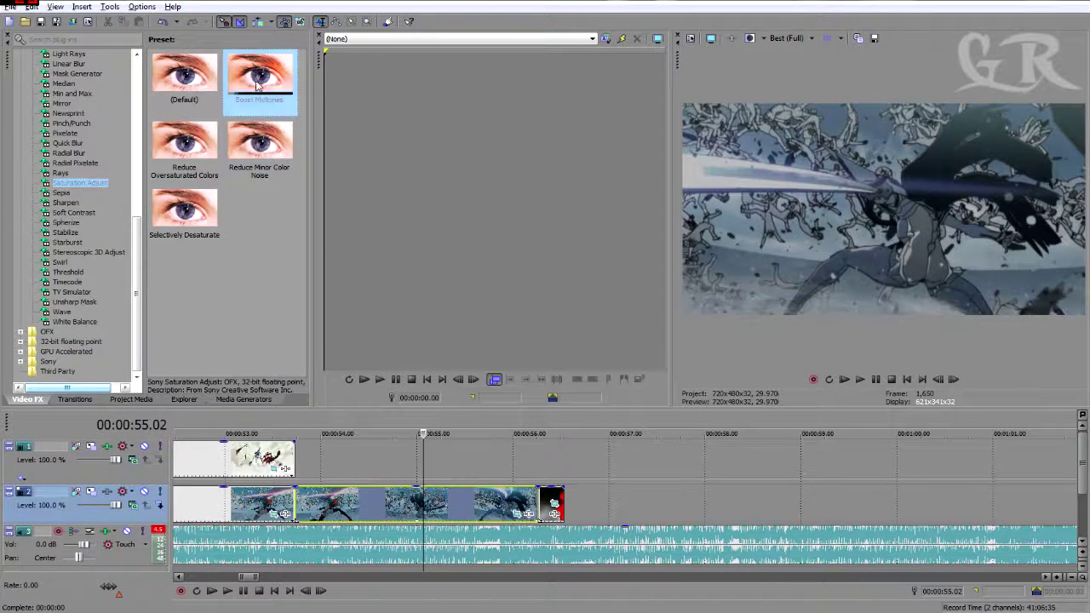
{"action": "left_click_drag", "start_coordinate": [260, 75], "coordinate": [432, 508]}
{"action": "left_click_drag", "start_coordinate": [178, 258], "coordinate": [228, 258]}
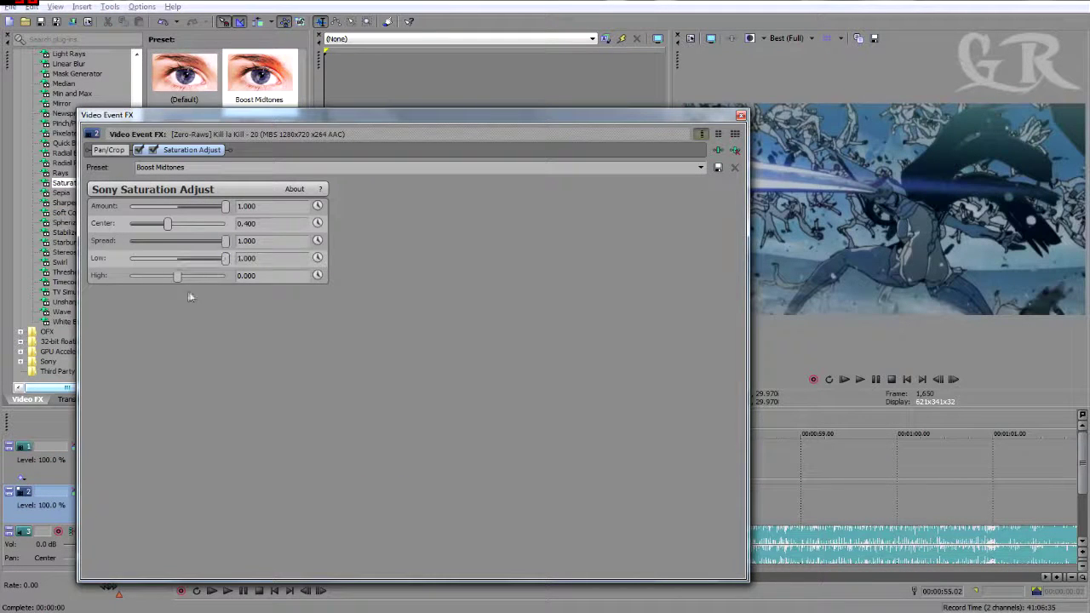
{"action": "left_click_drag", "start_coordinate": [168, 224], "coordinate": [228, 224]}
{"action": "left_click", "coordinate": [740, 115]}
Add Soft Moderate Contrast to the same clip with stretch range, low trim and high trim 100, contrast 41.19 and diffusion 0
{"action": "left_click", "coordinate": [75, 213]}
{"action": "left_click_drag", "start_coordinate": [184, 77], "coordinate": [426, 507]}
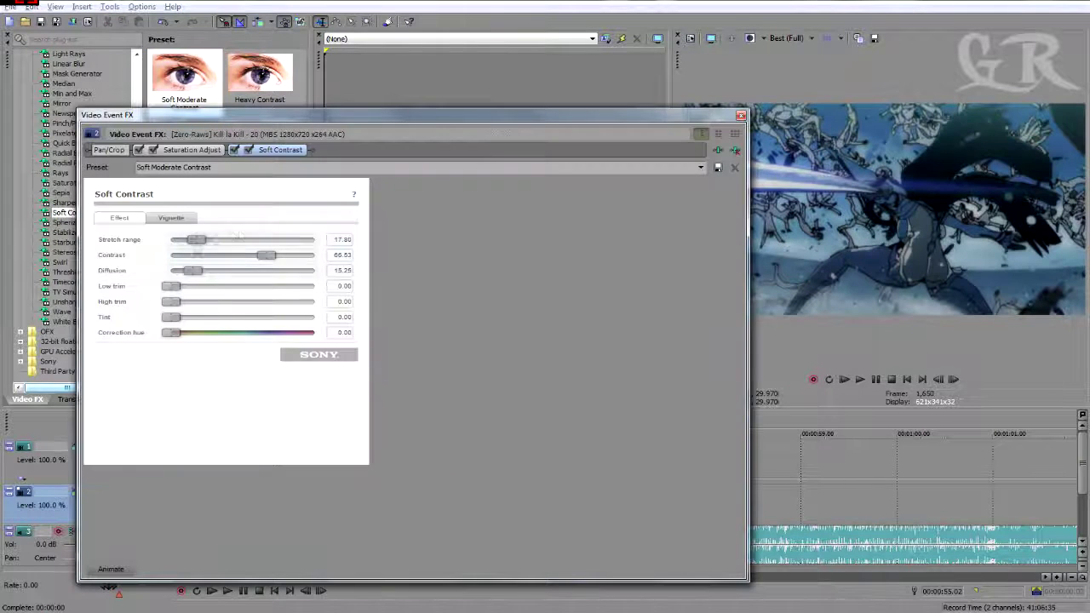
{"action": "mouse_move", "coordinate": [177, 272]}
{"action": "left_mouse_down"}
{"action": "mouse_move", "coordinate": [229, 297]}
{"action": "mouse_move", "coordinate": [251, 292]}
{"action": "mouse_move", "coordinate": [166, 276]}
{"action": "left_mouse_up"}
{"action": "left_click_drag", "start_coordinate": [312, 118], "coordinate": [273, 144]}
{"action": "left_click_drag", "start_coordinate": [228, 281], "coordinate": [195, 302]}
{"action": "left_click_drag", "start_coordinate": [159, 266], "coordinate": [346, 261]}
{"action": "left_click_drag", "start_coordinate": [134, 313], "coordinate": [375, 345]}
{"action": "left_click_drag", "start_coordinate": [133, 327], "coordinate": [210, 330]}
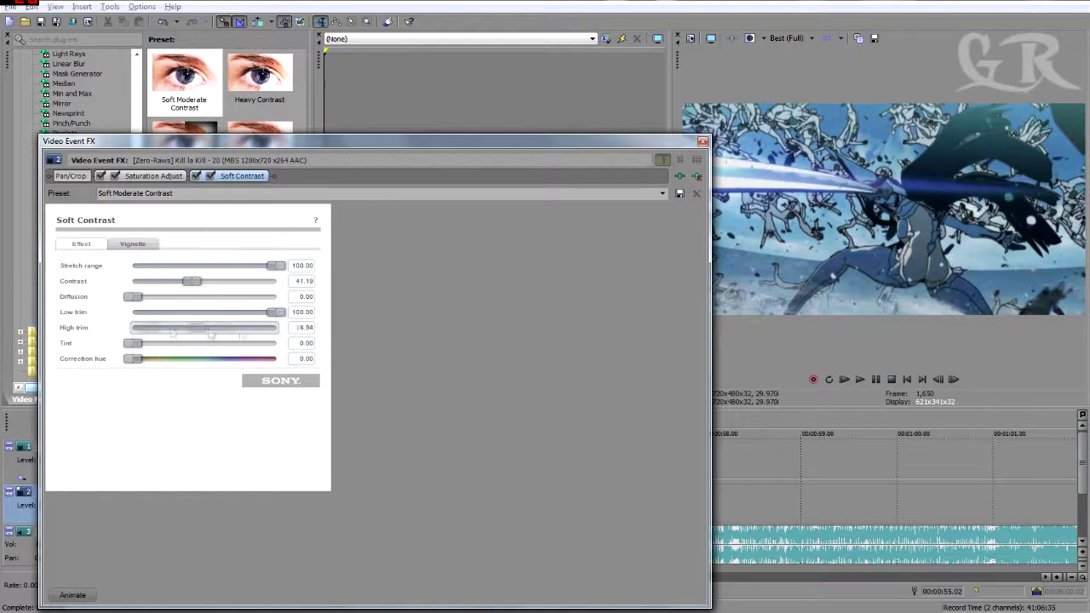
Compare the clip with its effects switched off and on, raise the Soft Contrast contrast further and close the effects window
{"action": "left_click", "coordinate": [210, 176]}
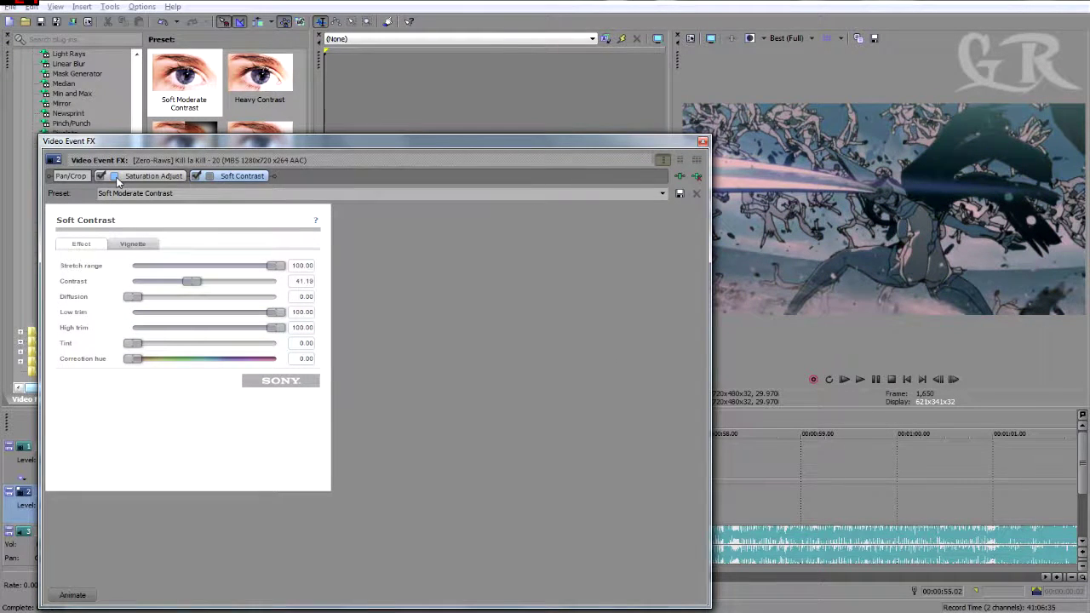
{"action": "left_click", "coordinate": [210, 176]}
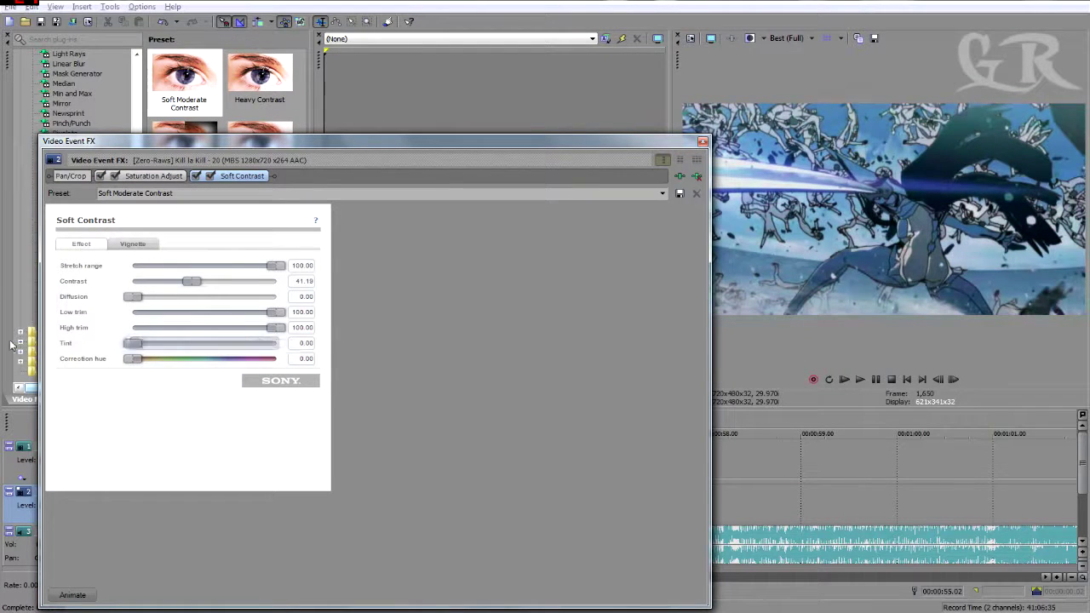
{"action": "left_click_drag", "start_coordinate": [191, 281], "coordinate": [224, 281]}
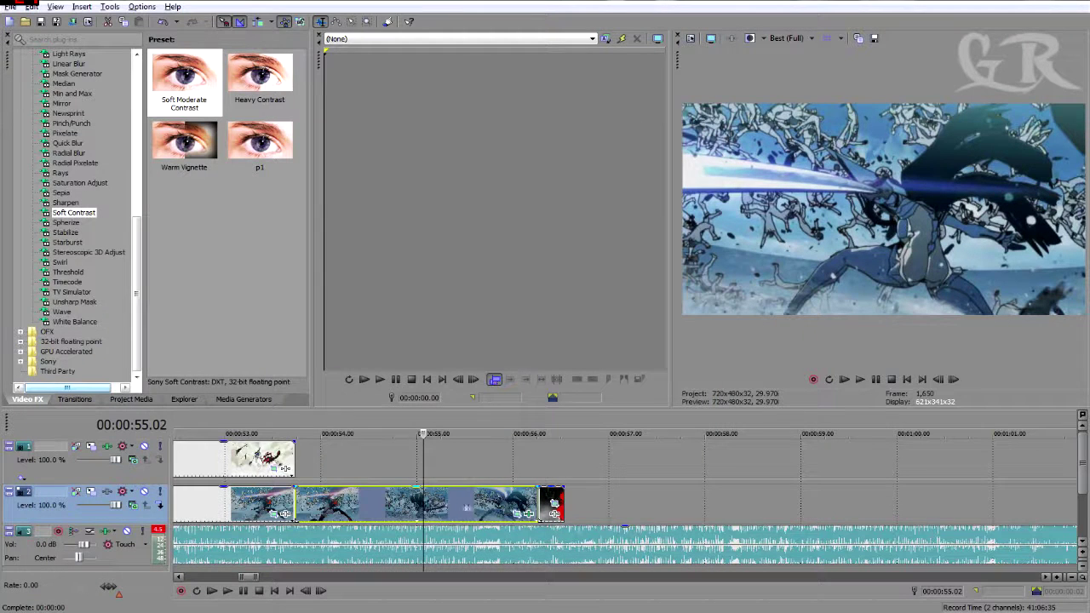
Move the color-adjusted clip and the two clips before it on the second video track about three seconds later
{"action": "left_click", "coordinate": [520, 504]}
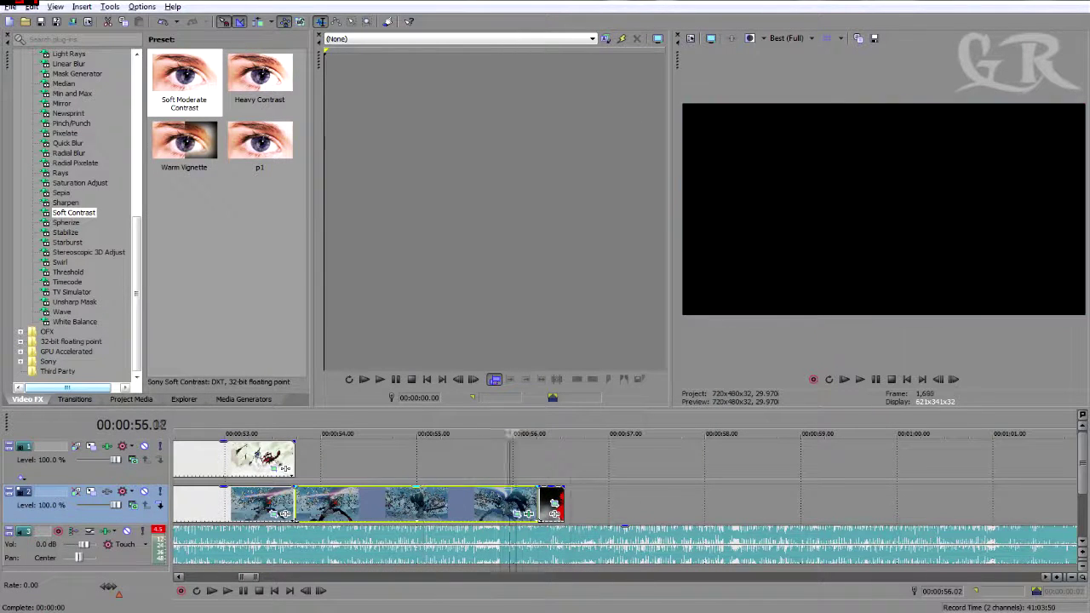
{"action": "left_click_drag", "start_coordinate": [472, 506], "coordinate": [788, 508]}
{"action": "left_click_drag", "start_coordinate": [265, 511], "coordinate": [583, 502]}
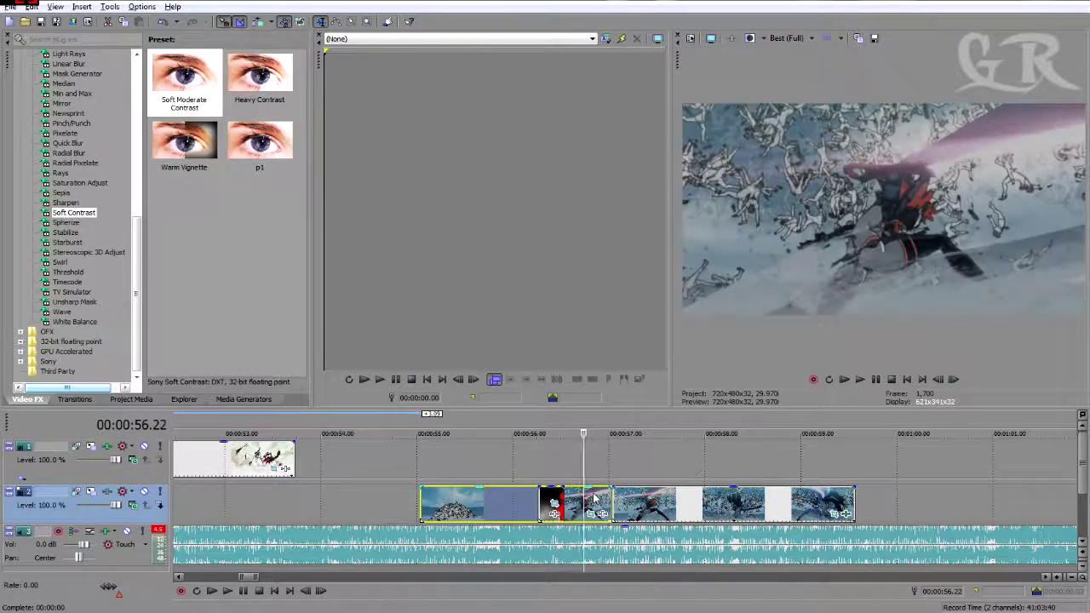
Step back and forth through the frames between 00:00:56.22 and 00:00:57.00 to examine the transition into the color-adjusted clip
{"action": "key", "text": "Right"}
{"action": "key", "text": "Right"}
{"action": "key", "text": "Right"}
{"action": "key", "text": "Right"}
{"action": "key", "text": "Right"}
{"action": "key", "text": "Right"}
{"action": "key", "text": "Right"}
{"action": "key", "text": "Right"}
{"action": "key", "text": "Right"}
{"action": "key", "text": "Right"}
{"action": "key", "text": "Left"}
{"action": "key", "text": "Left"}
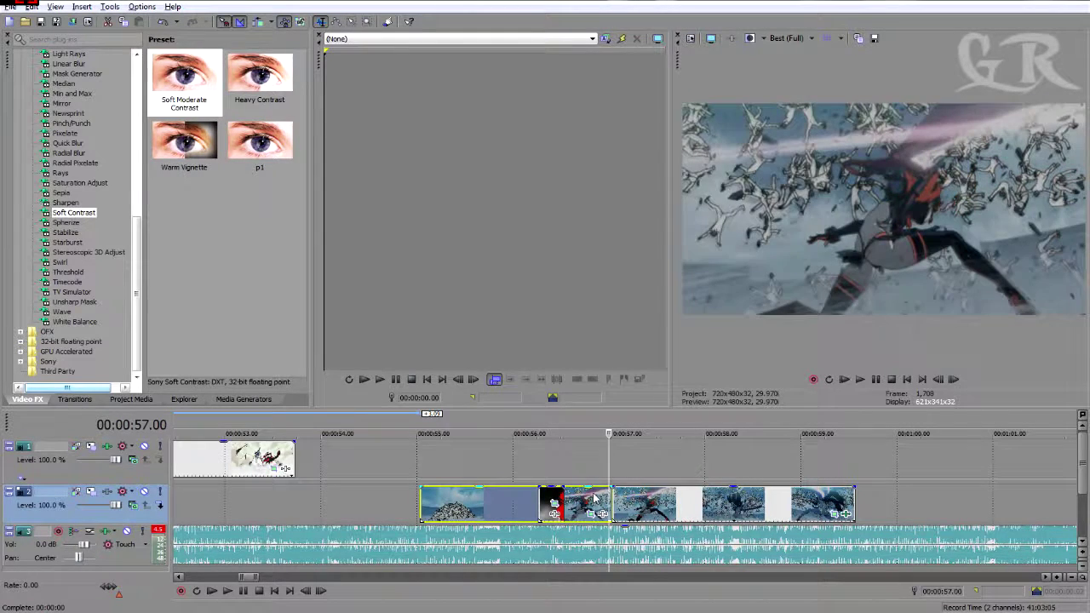
{"action": "key", "text": "Right"}
{"action": "key", "text": "Left"}
{"action": "key", "text": "Left"}
{"action": "key", "text": "Left"}
{"action": "key", "text": "Left"}
{"action": "key", "text": "Left"}
{"action": "key", "text": "Left"}
{"action": "key", "text": "Left"}
{"action": "key", "text": "Left"}
{"action": "key", "text": "Left"}
{"action": "key", "text": "Left"}
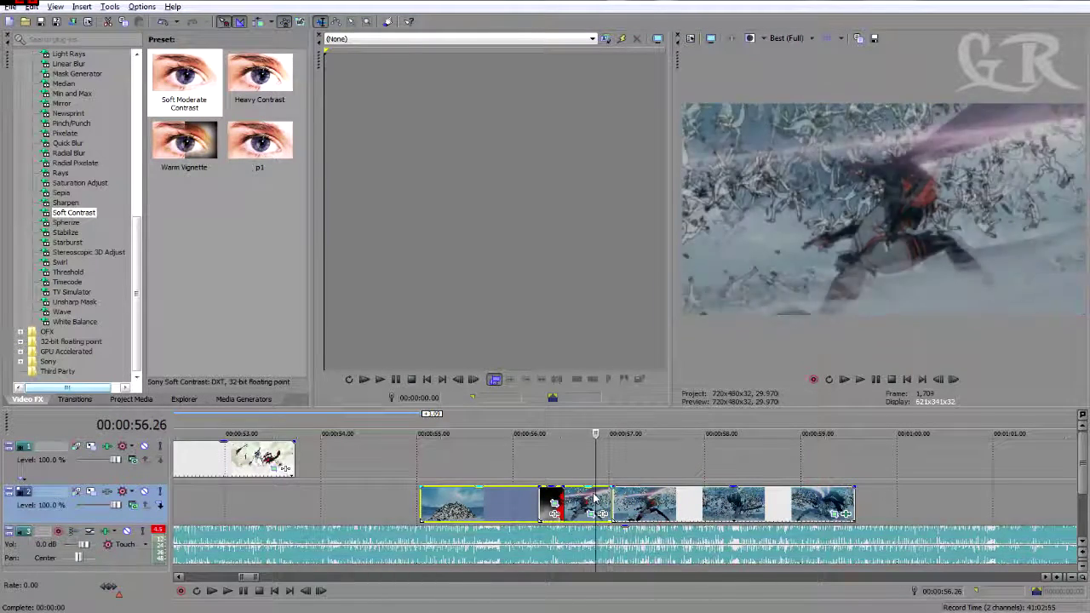
{"action": "key", "text": "Right"}
{"action": "key", "text": "Right"}
{"action": "key", "text": "Right"}
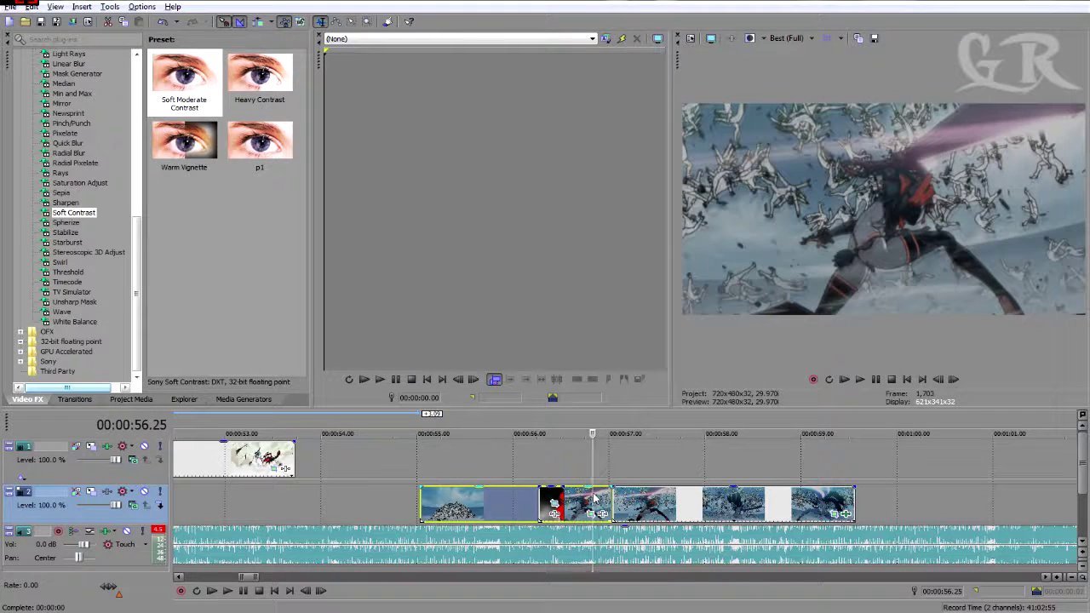